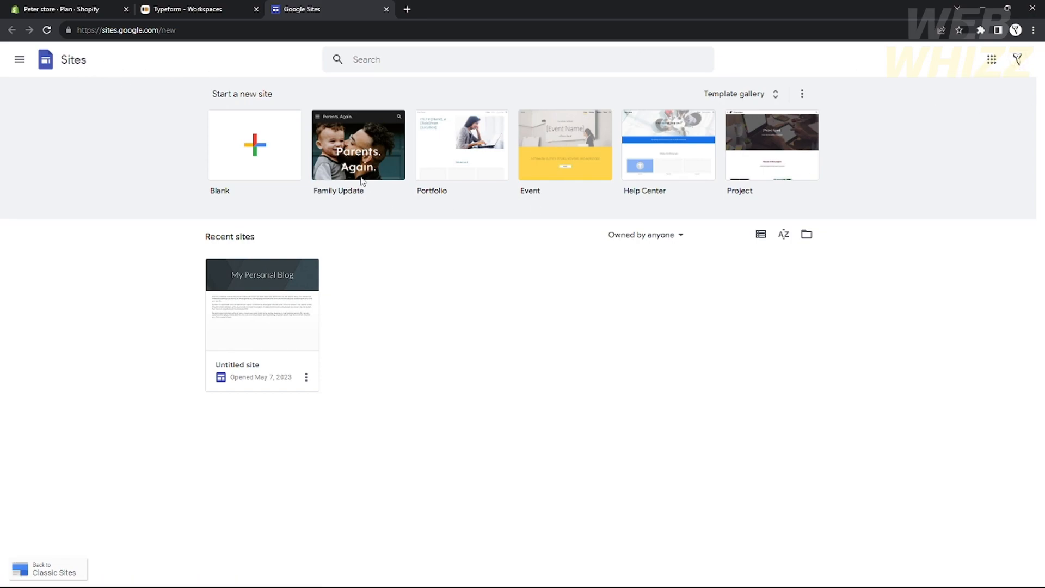
Step: Create a new blank site and set its page title to "My Website"
click(236, 145)
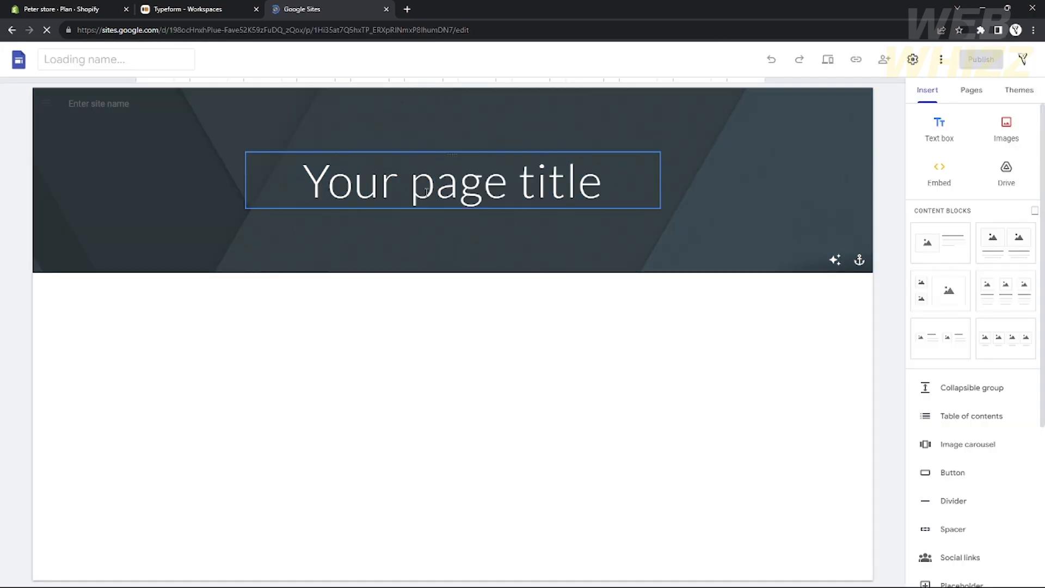
click(505, 194)
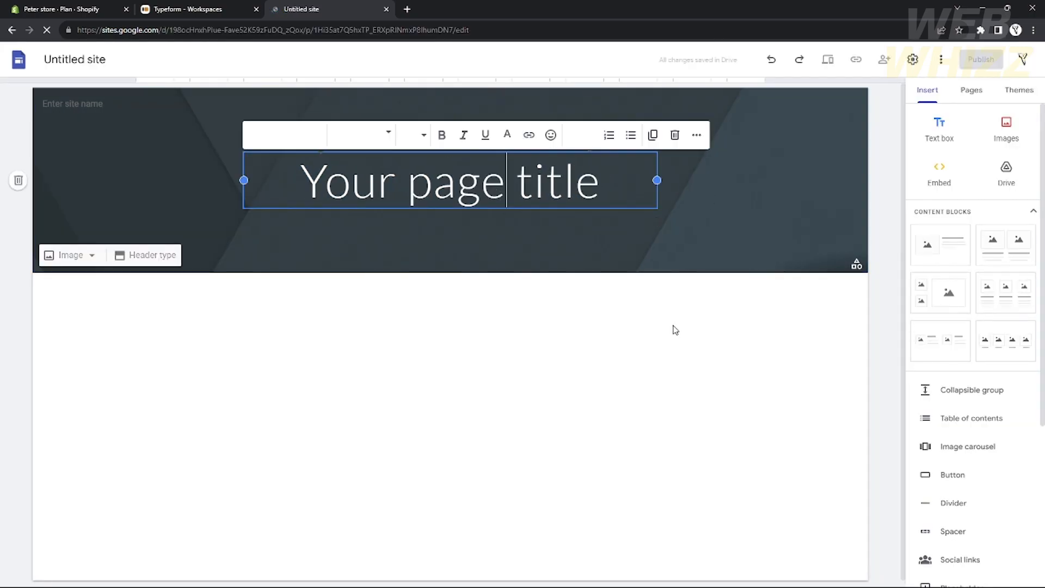
double_click(585, 197)
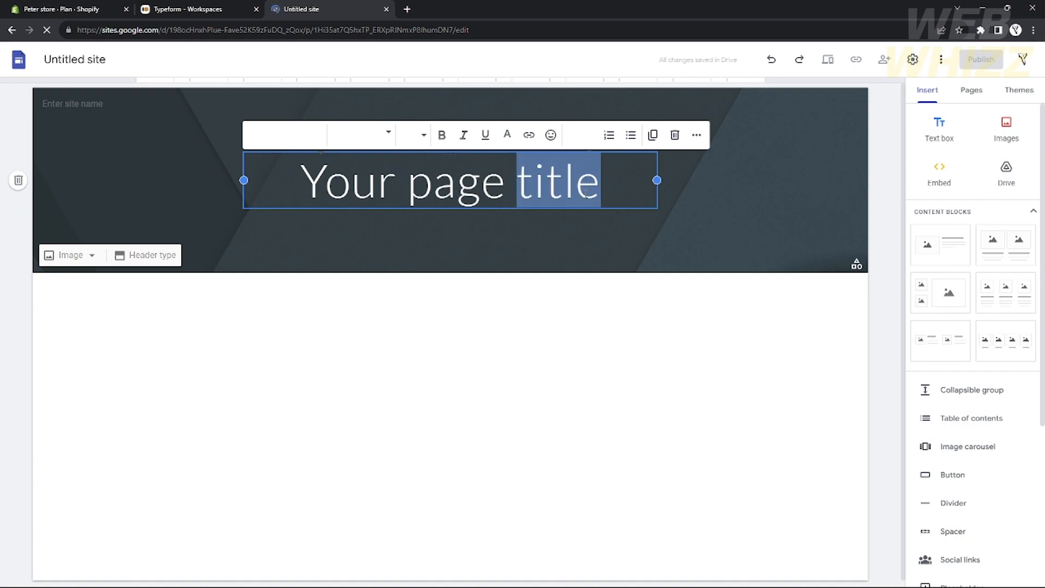
drag(603, 188, 273, 191)
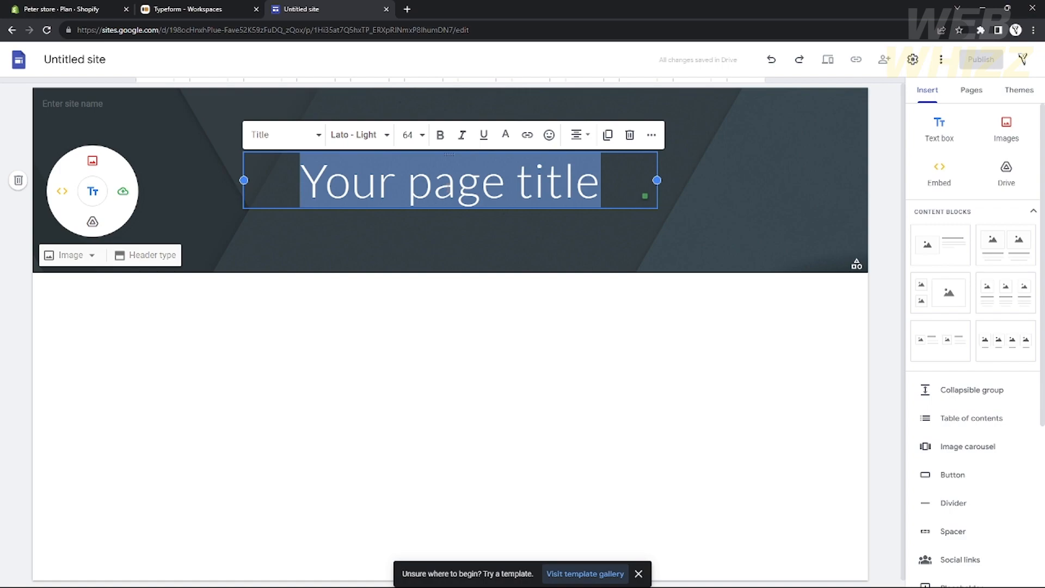
text(My Website)
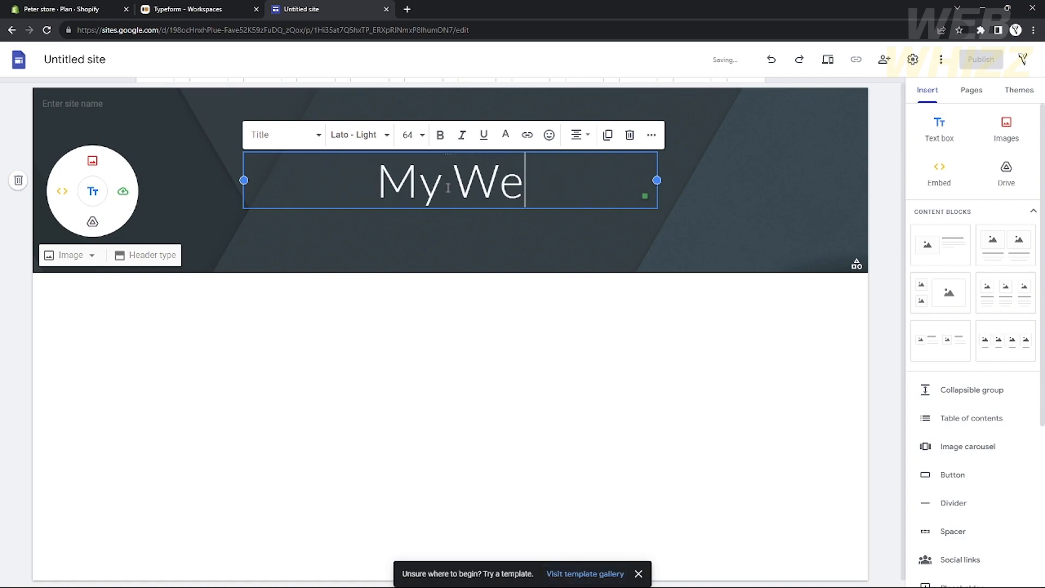
click(653, 348)
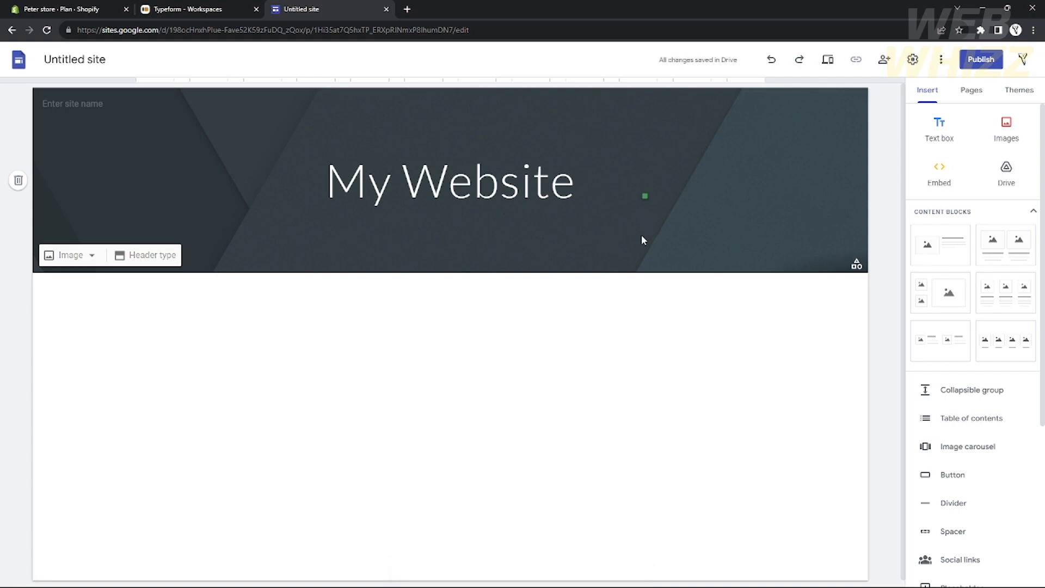
Step: Add a new page named "Contact Page" to the site
scroll(397, 183, down, 1)
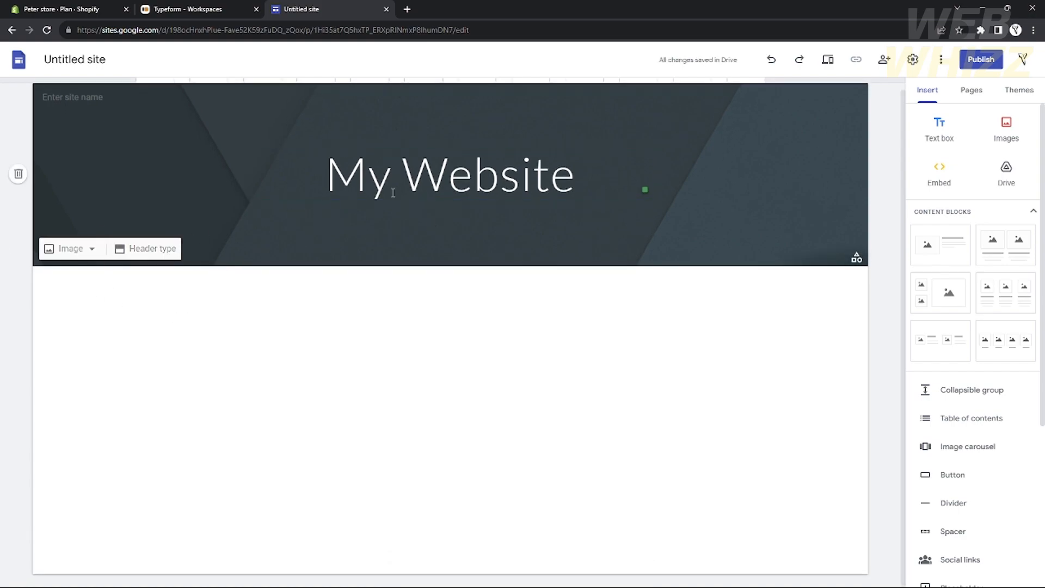
click(973, 94)
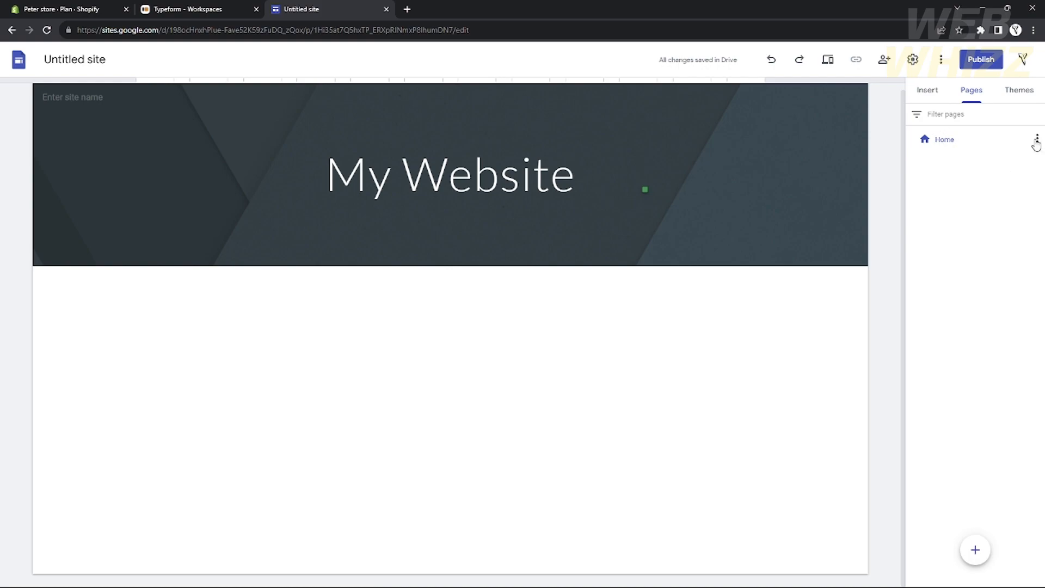
mouse_move(978, 550)
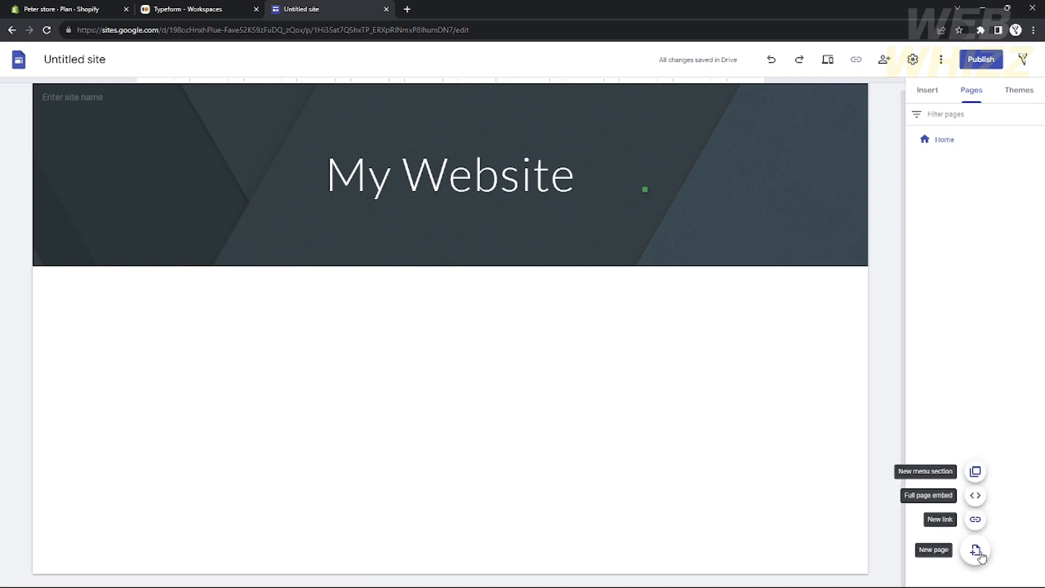
click(975, 551)
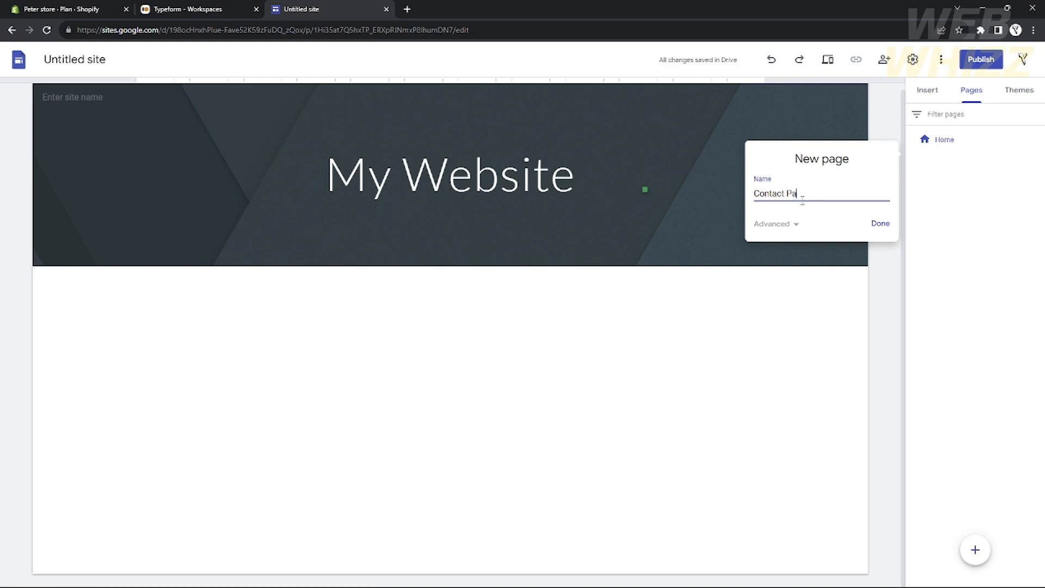
click(889, 227)
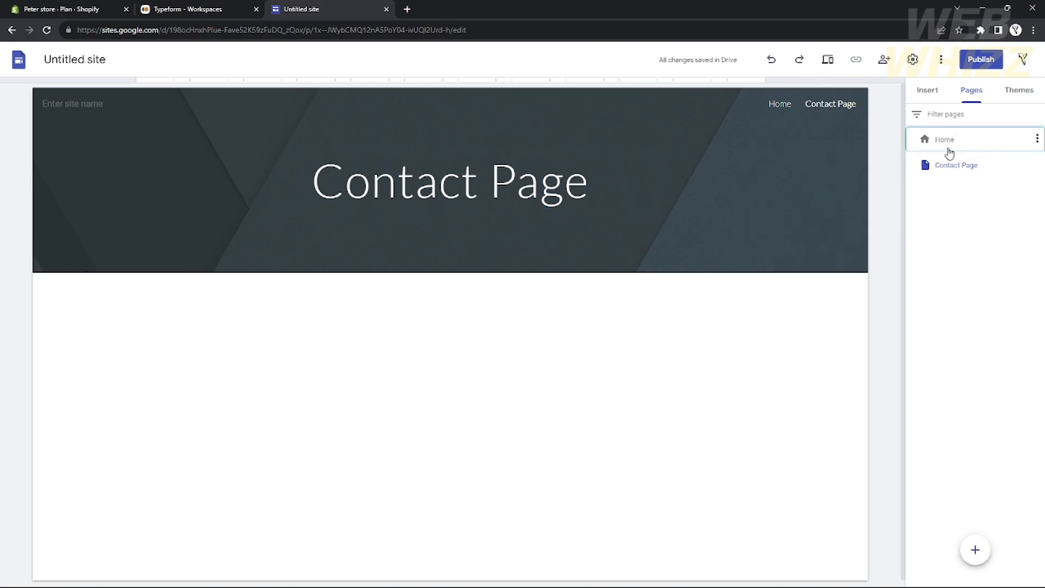
Step: Switch between the Home and Contact Page entries in the site navigation to check both pages, ending on Contact Page
click(784, 107)
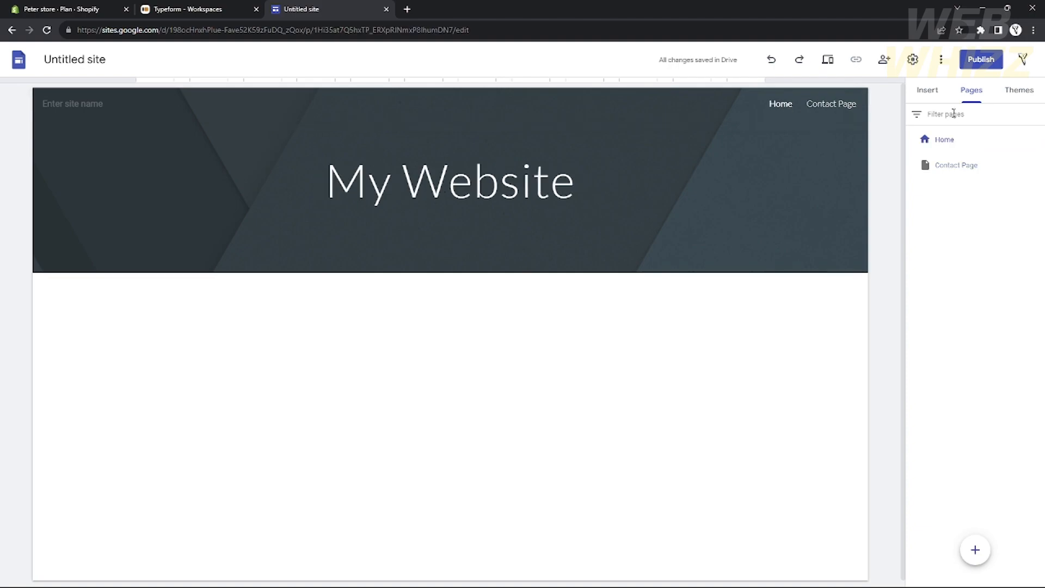
click(833, 108)
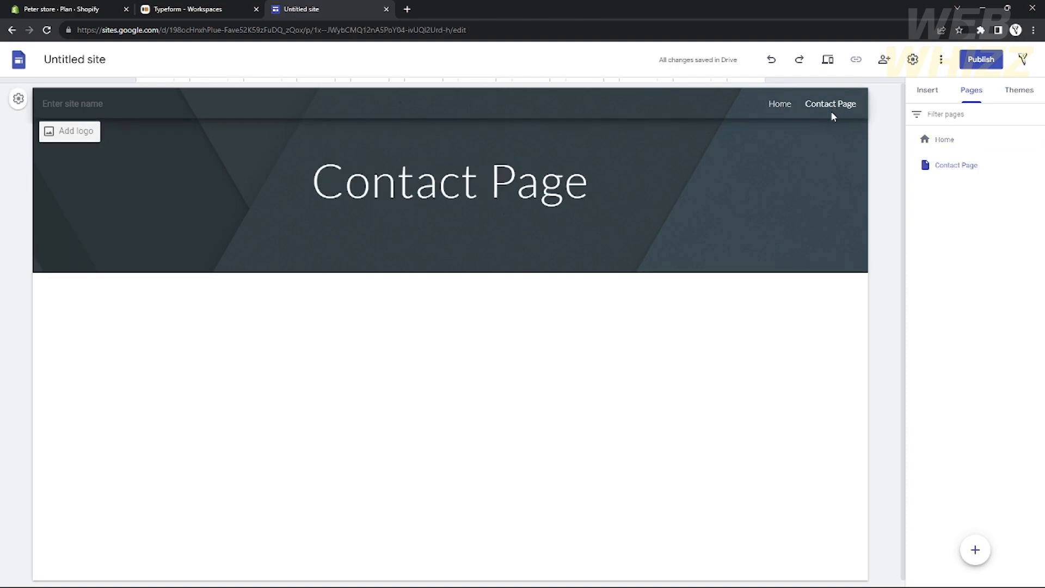
click(782, 108)
click(838, 107)
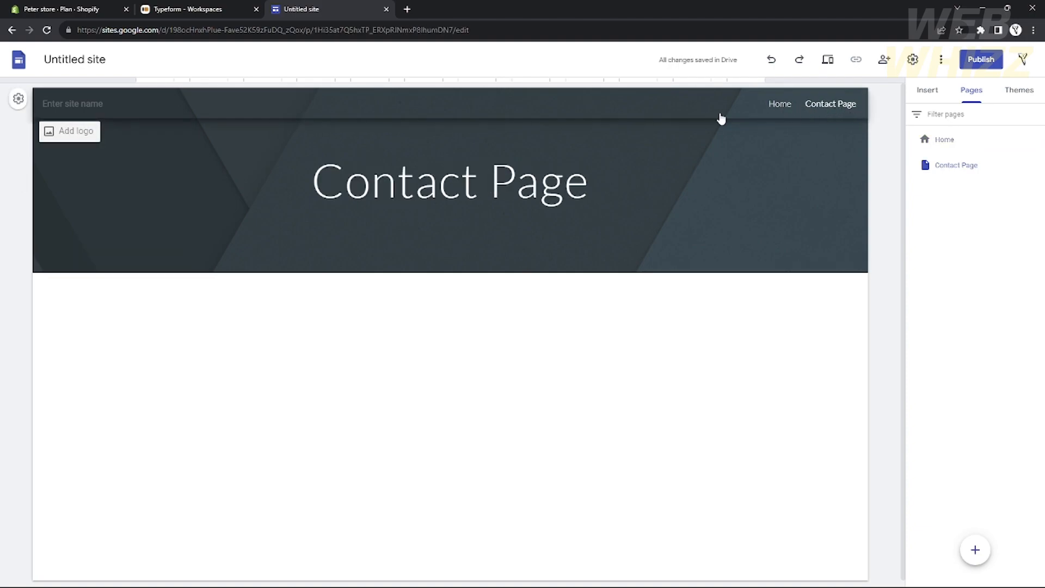
click(520, 166)
click(487, 308)
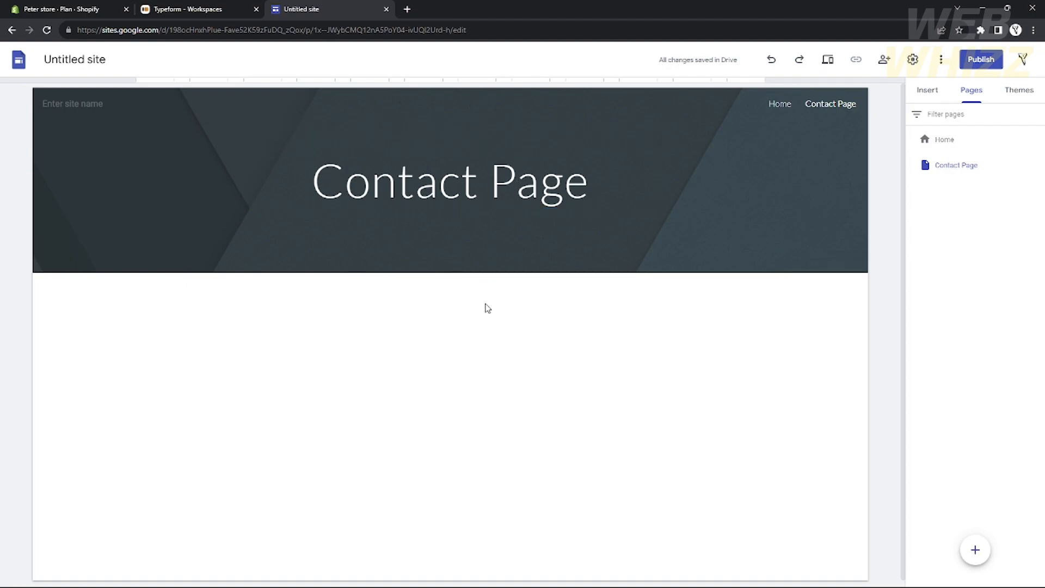
scroll(866, 371, down, 1)
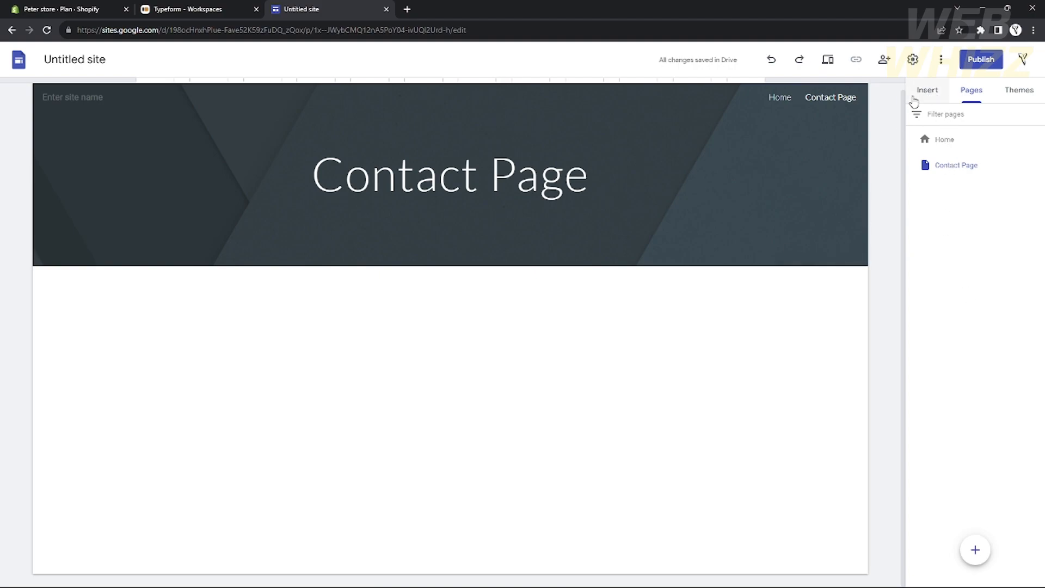
Step: Check which existing Google Forms can be inserted into the Contact Page, without adding one
click(928, 91)
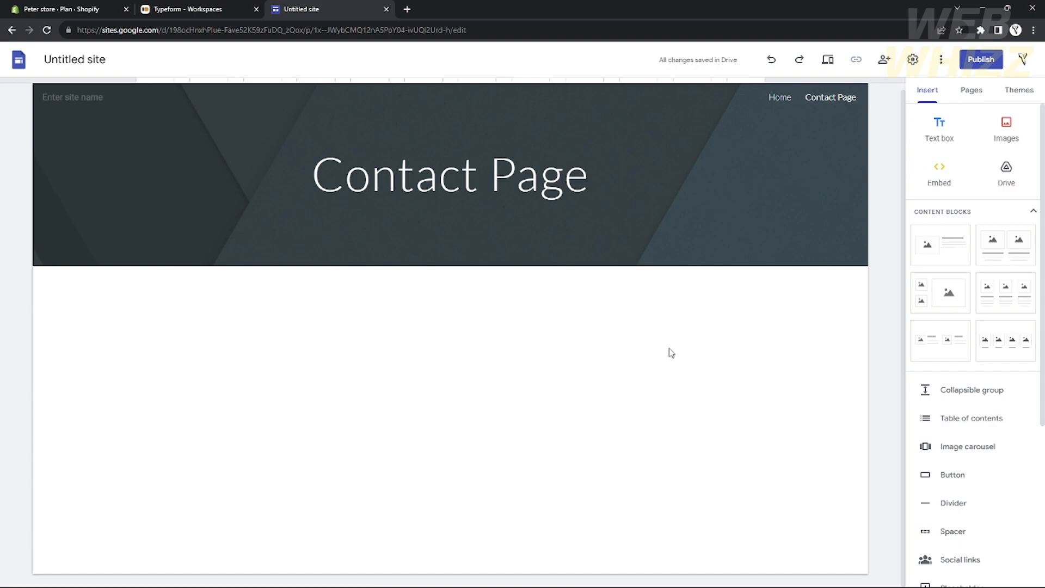
scroll(1007, 304, down, 4)
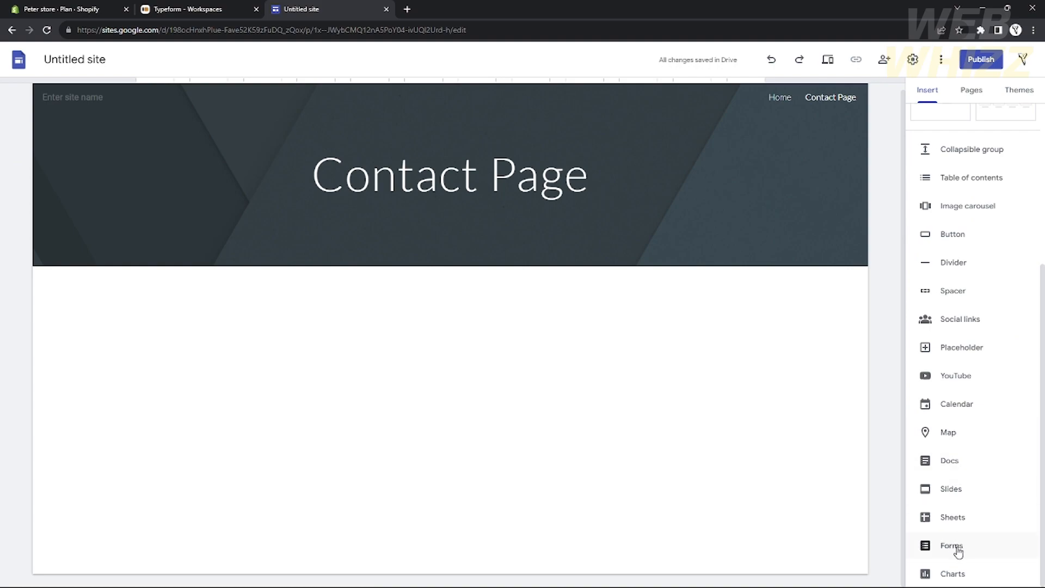
click(957, 548)
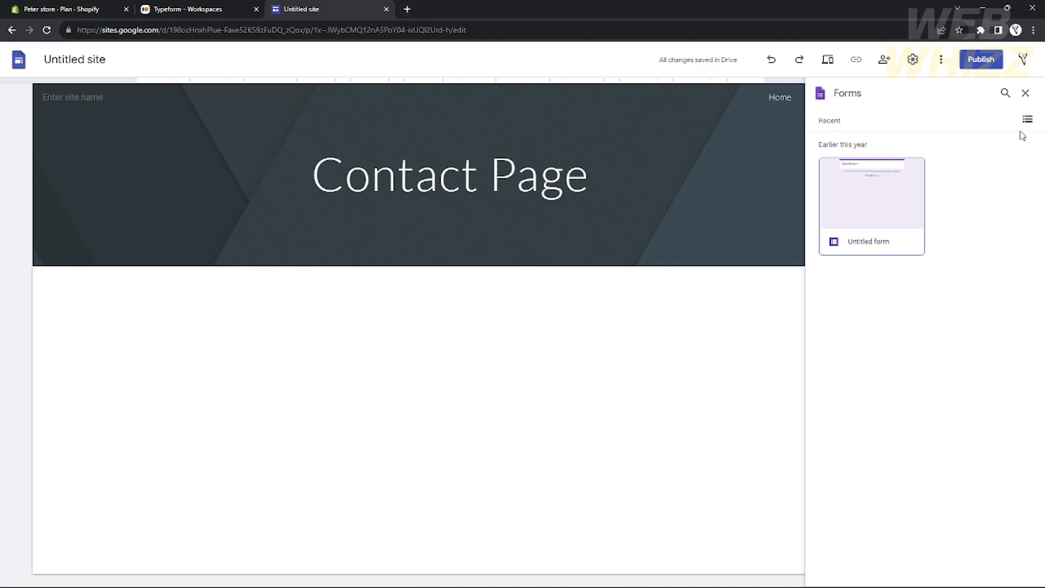
click(1025, 93)
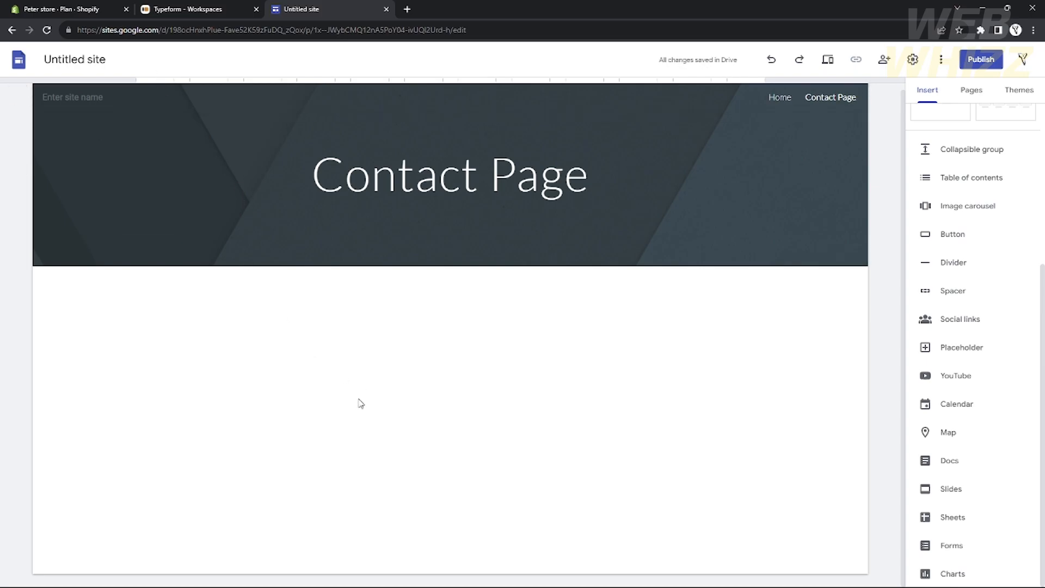
Step: Switch to the Typeform workspace and create a new typeform from scratch
click(202, 9)
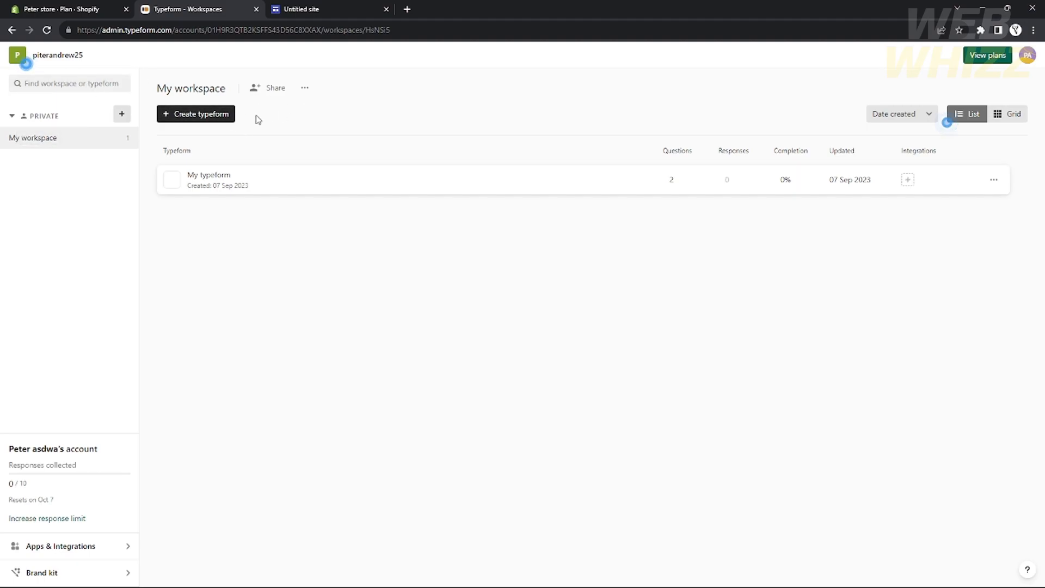
click(199, 114)
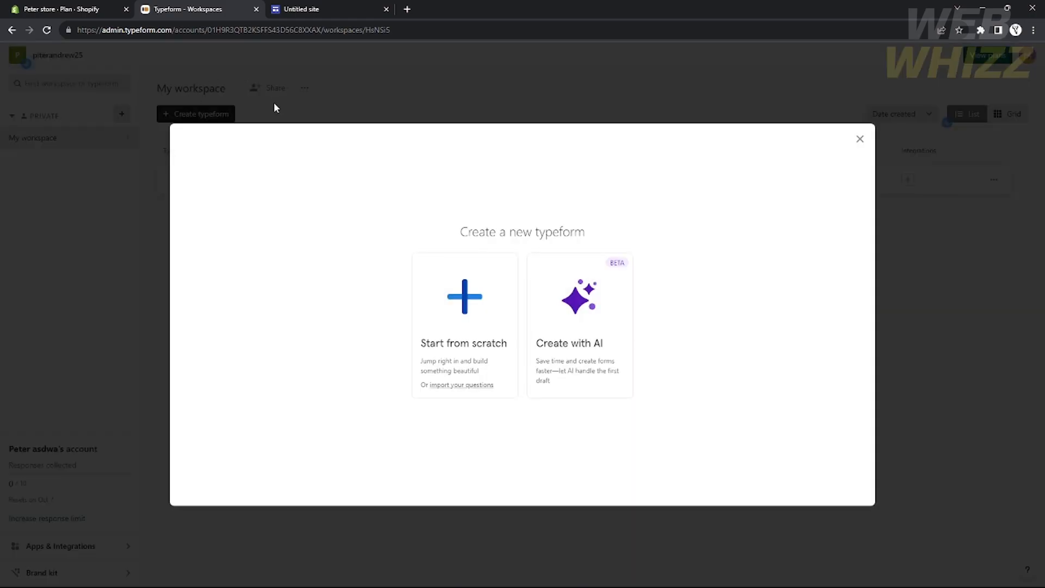
click(456, 304)
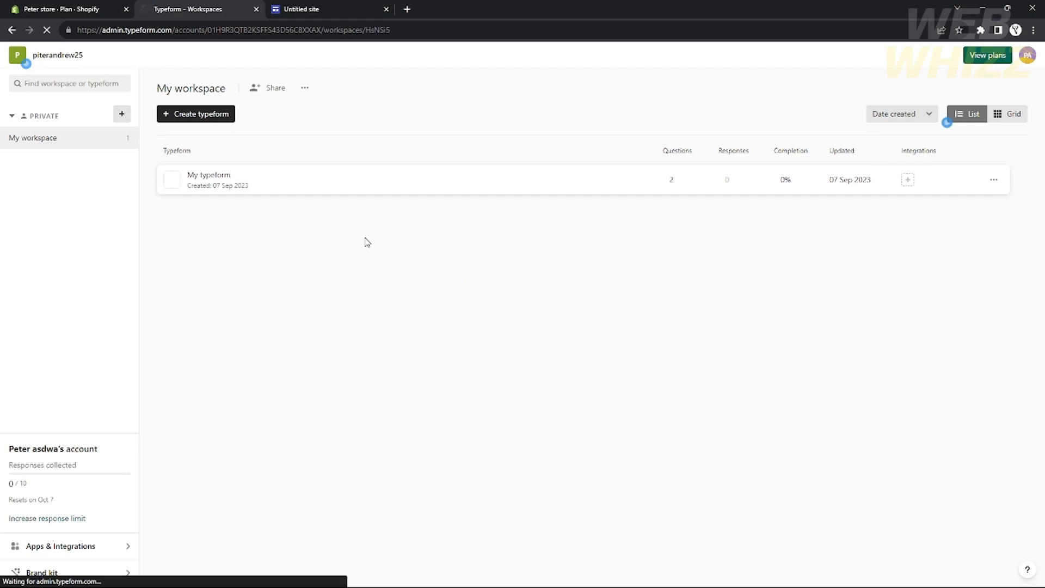
click(251, 185)
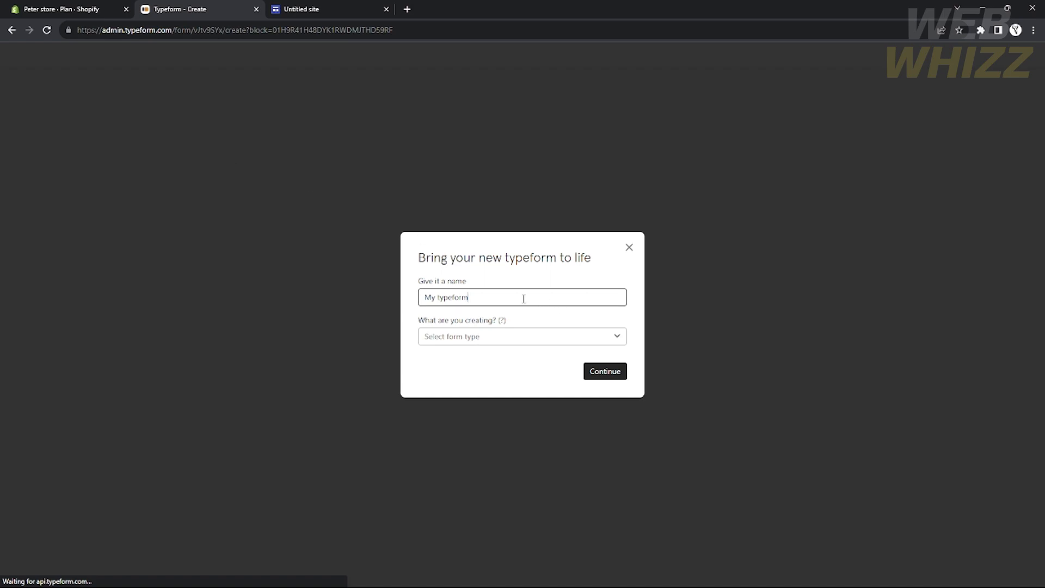
Step: Choose Contact form as the type of the new typeform
double_click(459, 297)
click(459, 296)
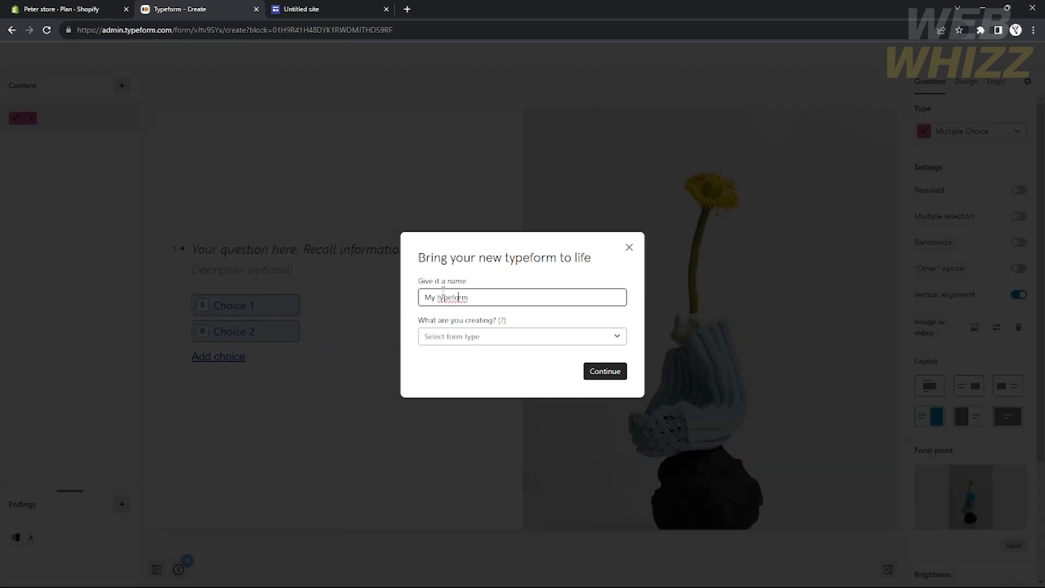
click(474, 344)
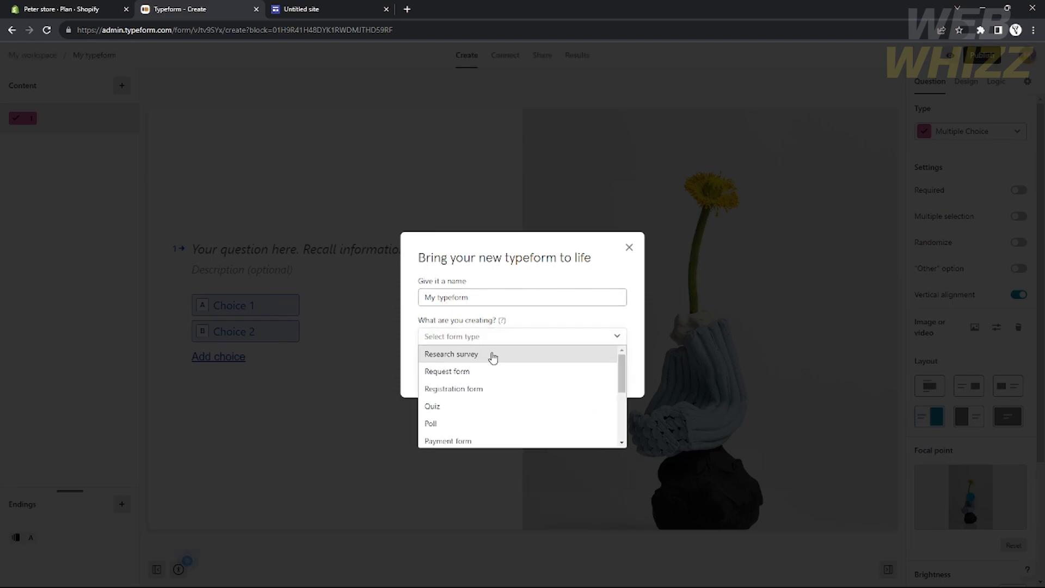
scroll(495, 385, down, 3)
scroll(474, 381, up, 2)
scroll(475, 382, down, 2)
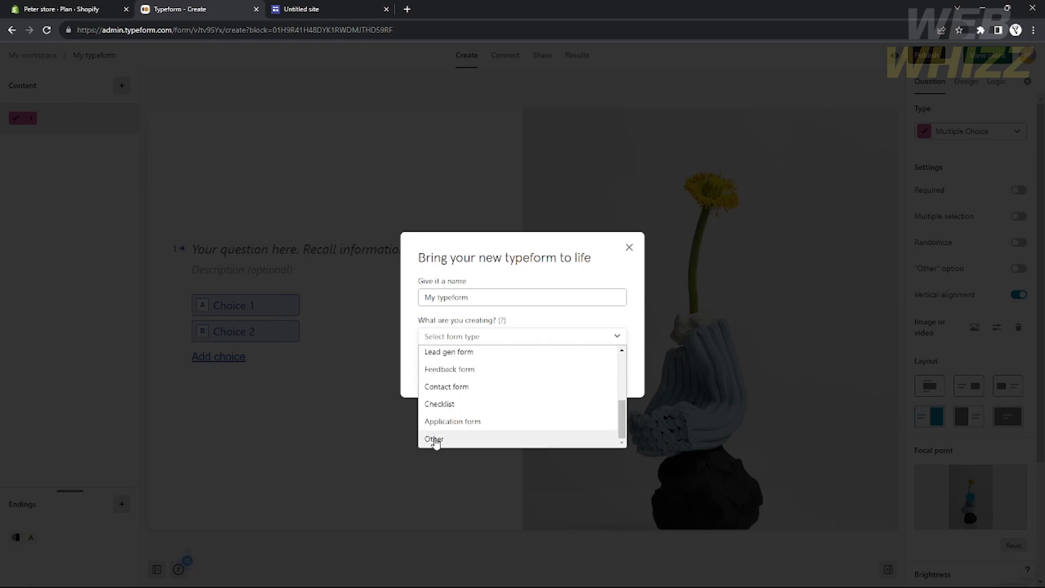
click(459, 387)
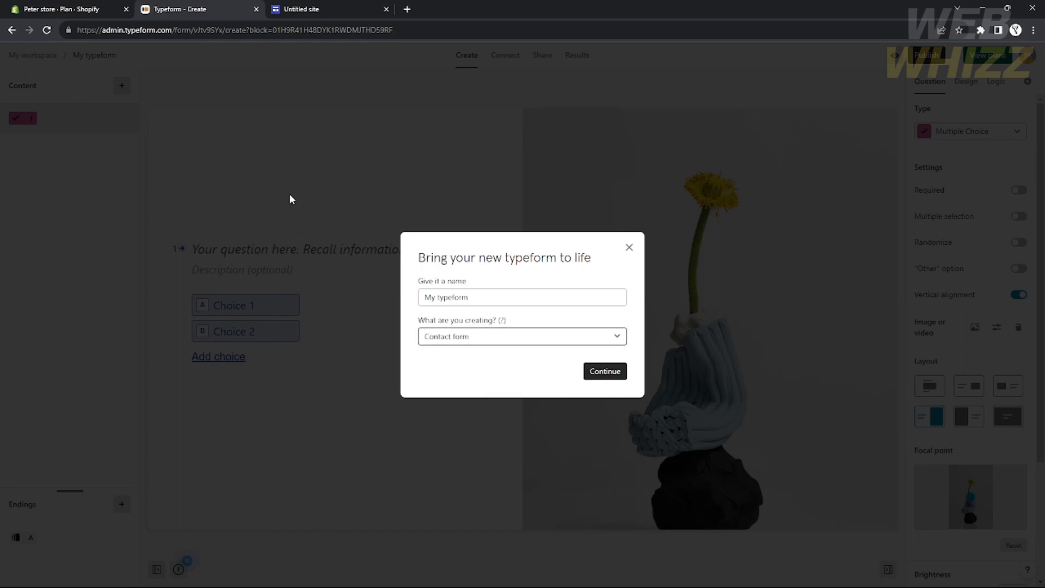
Step: Name the new typeform "Contacts" and continue to the form editor
click(469, 297)
triple_click(478, 297)
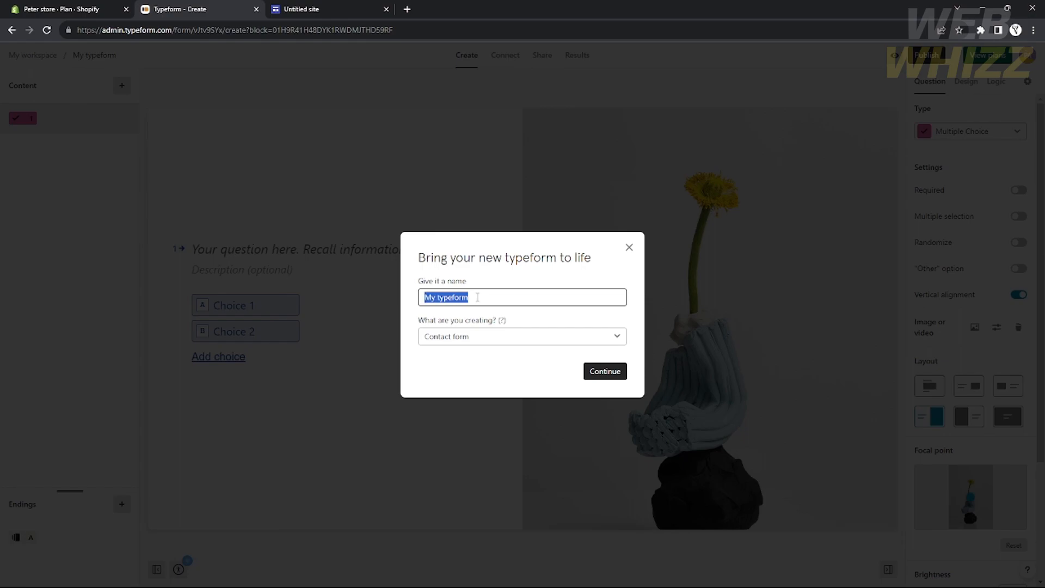
text(Contacts)
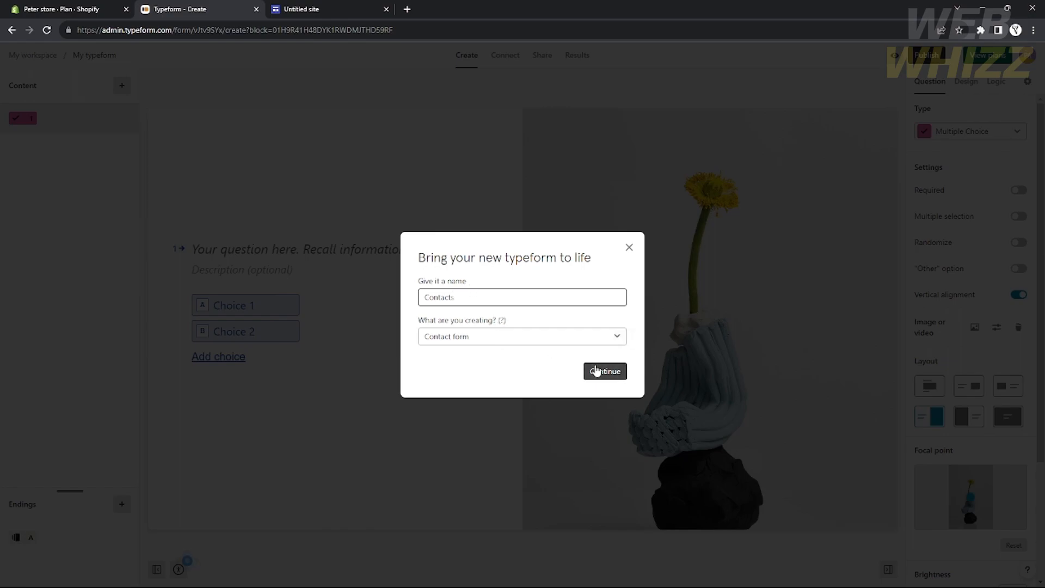
click(598, 370)
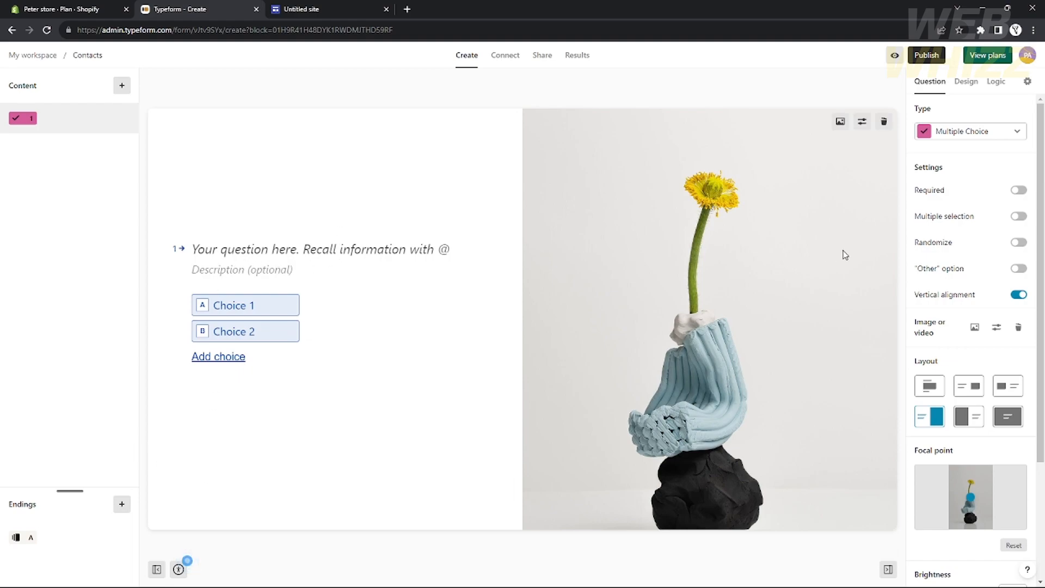
Step: Make the first multiple-choice question required, leaving multiple selection off
click(1018, 216)
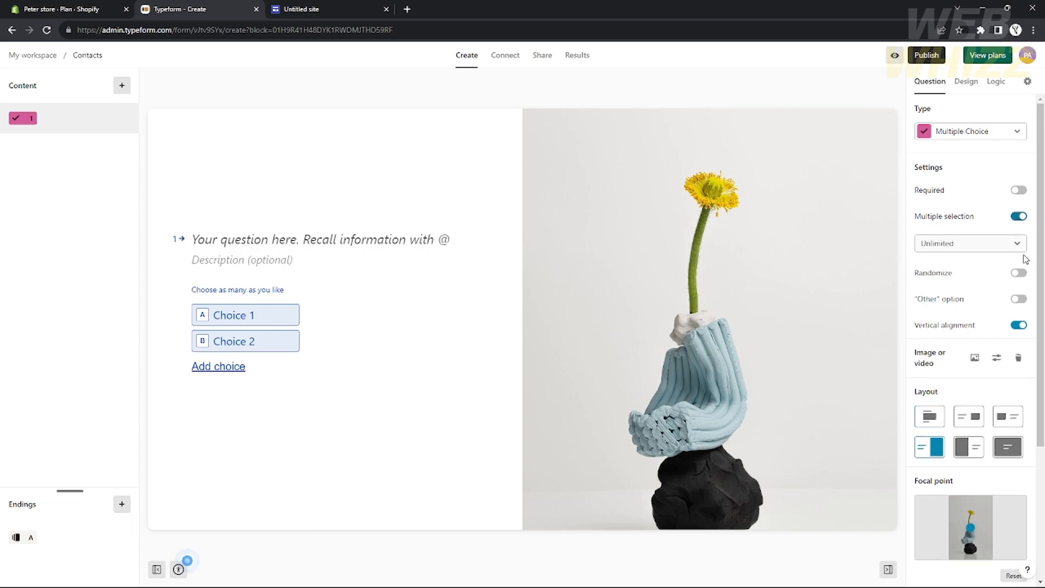
click(1018, 217)
click(1018, 190)
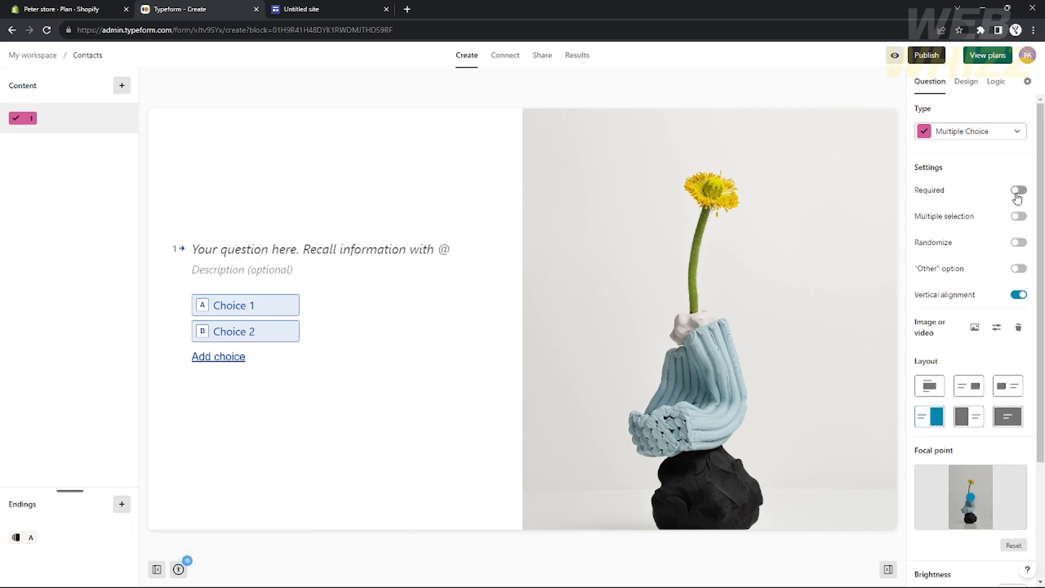
Step: Enter "Name" as the text of the first question
click(262, 252)
text(NAme)
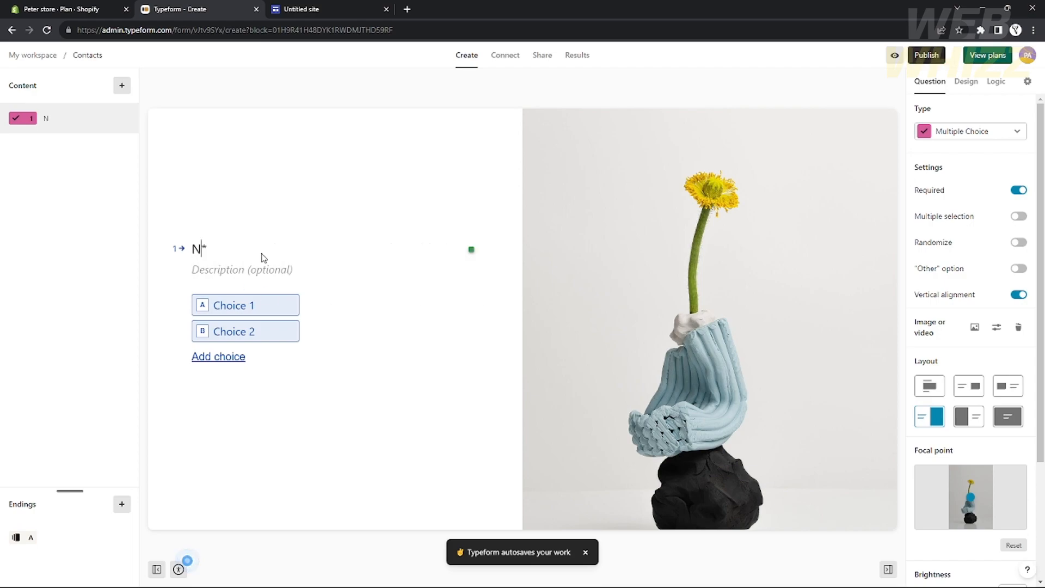
key(BackSpace)
key(BackSpace)
key(BackSpace)
text(ame)
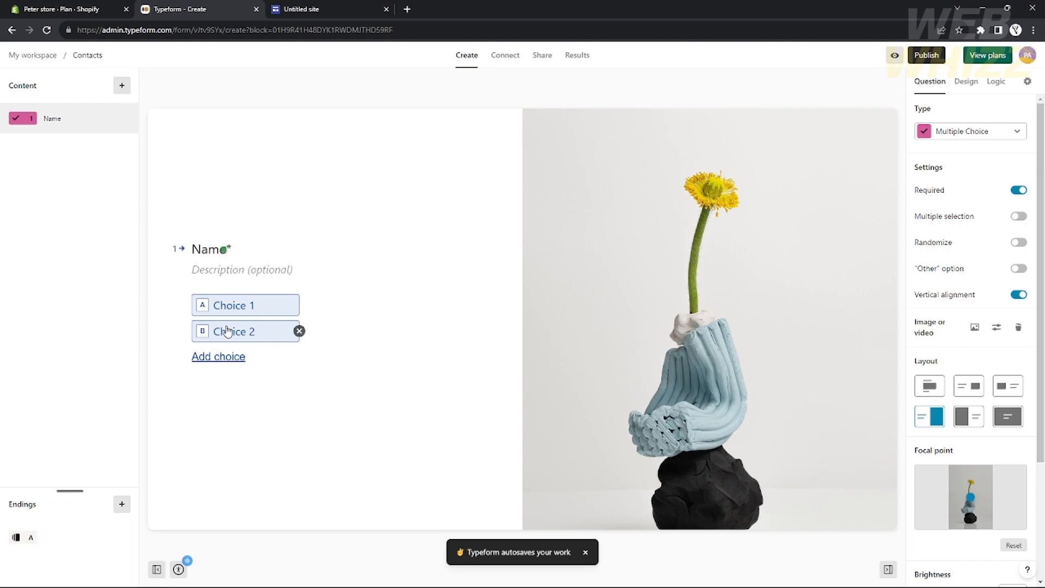
Step: Change the type of the Name question to Long Text
click(1003, 134)
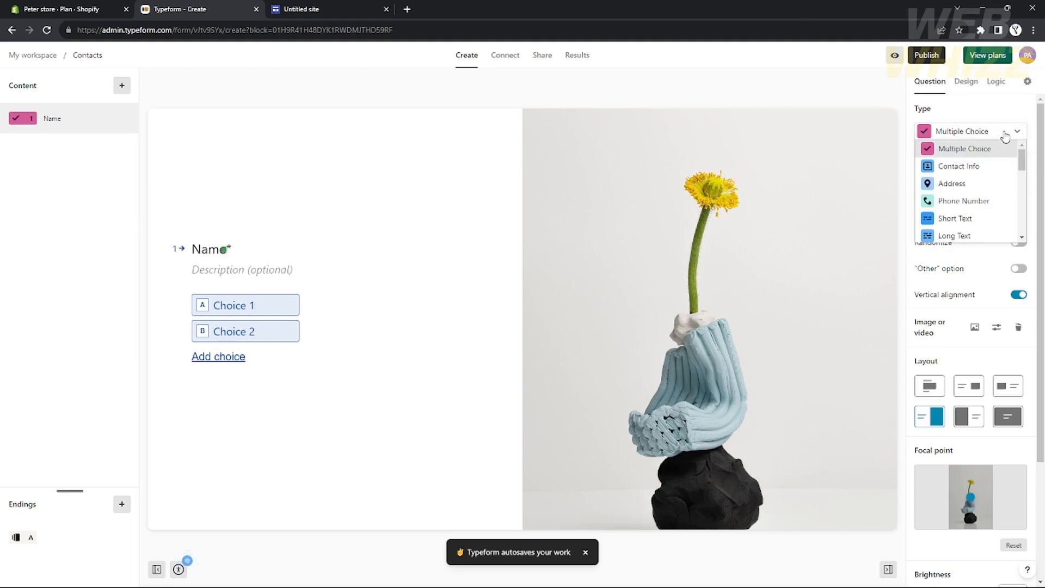
scroll(977, 179, down, 2)
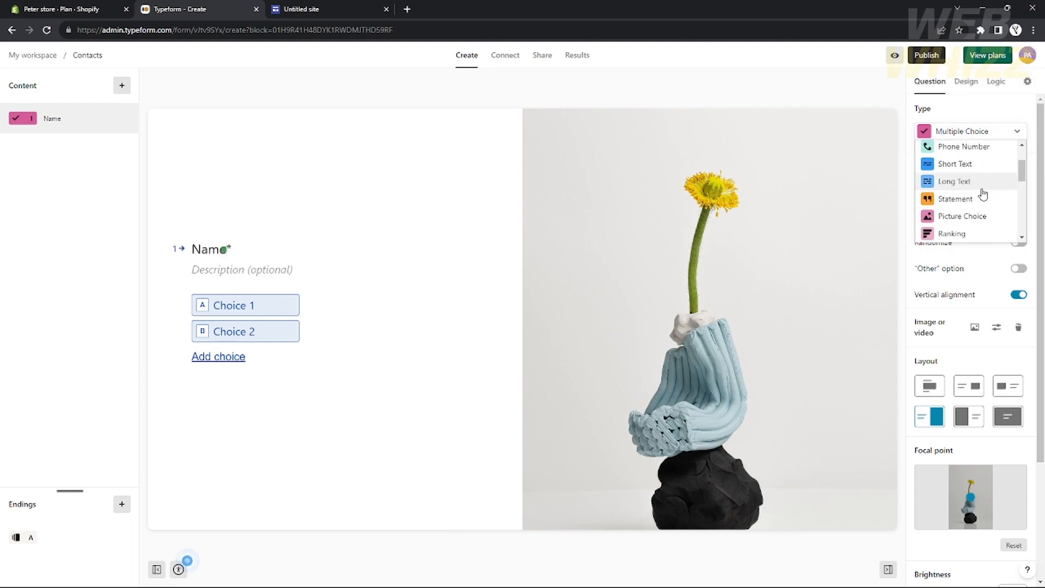
click(969, 181)
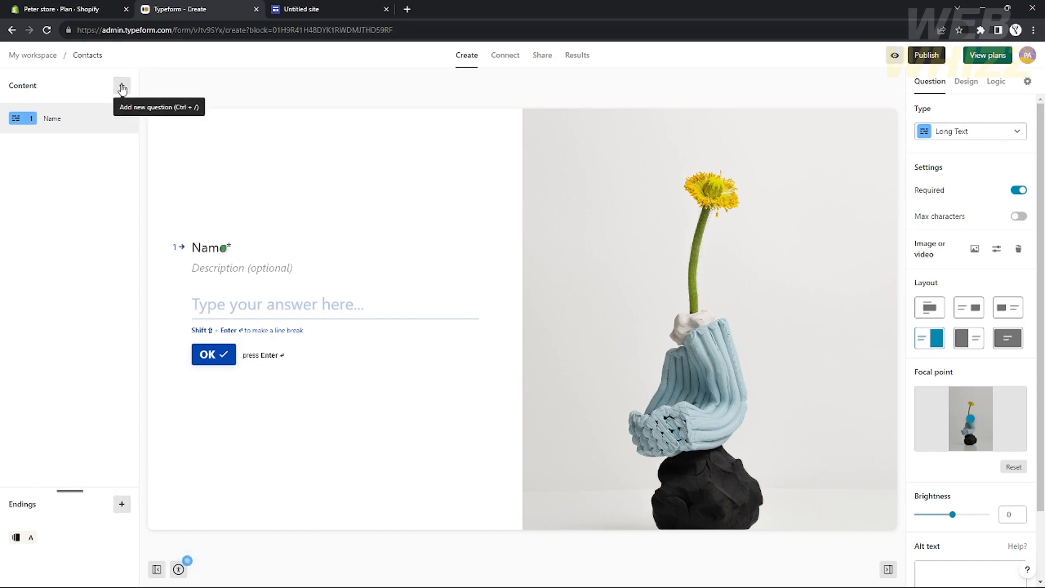
Step: Add a Contact Info question to the form and look through its fields
click(122, 89)
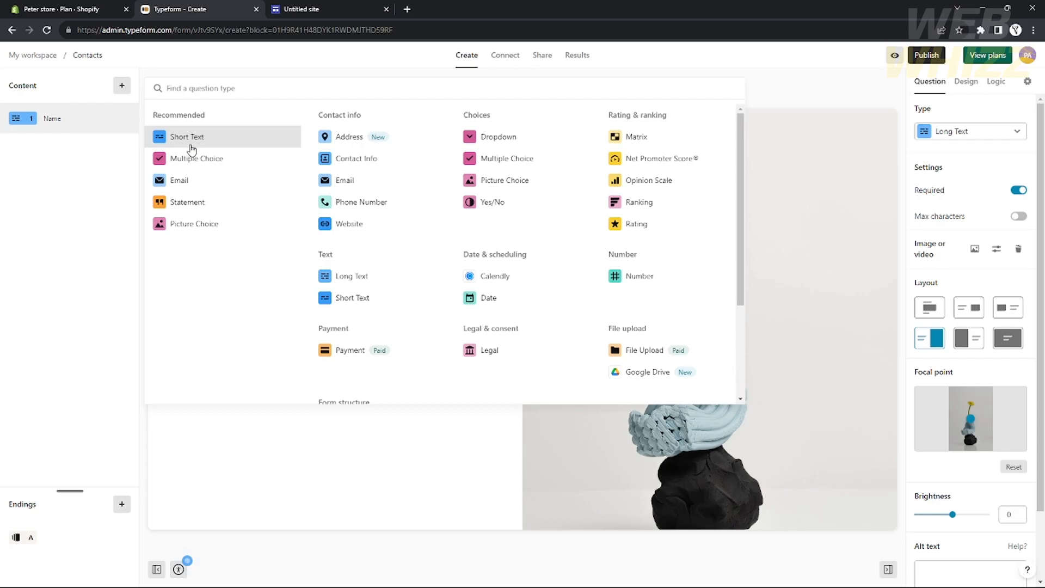
click(325, 162)
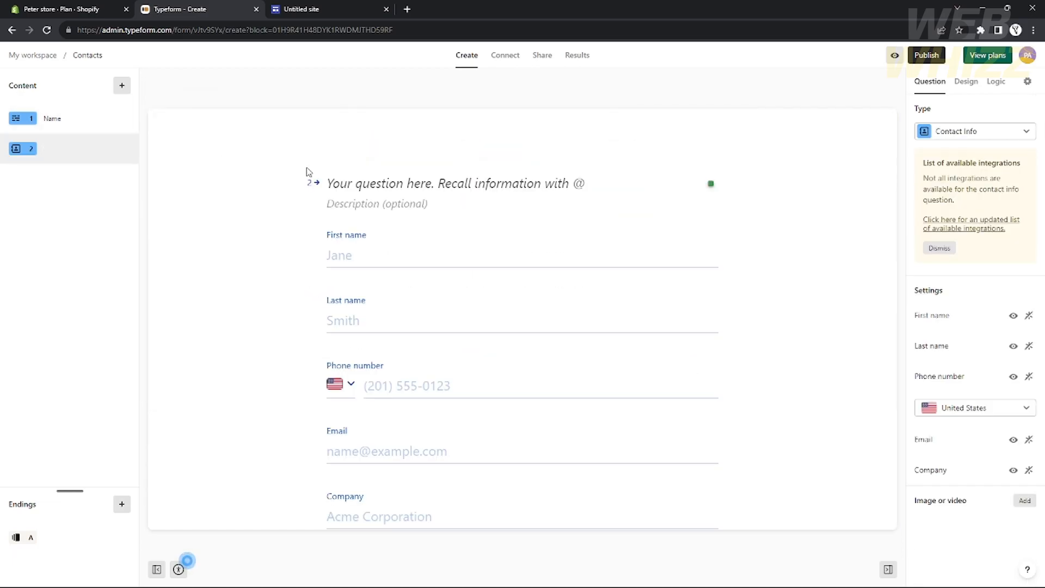
scroll(344, 331, down, 1)
scroll(465, 344, up, 2)
Step: Delete the Name question so that only the Contact Info question is kept
click(72, 126)
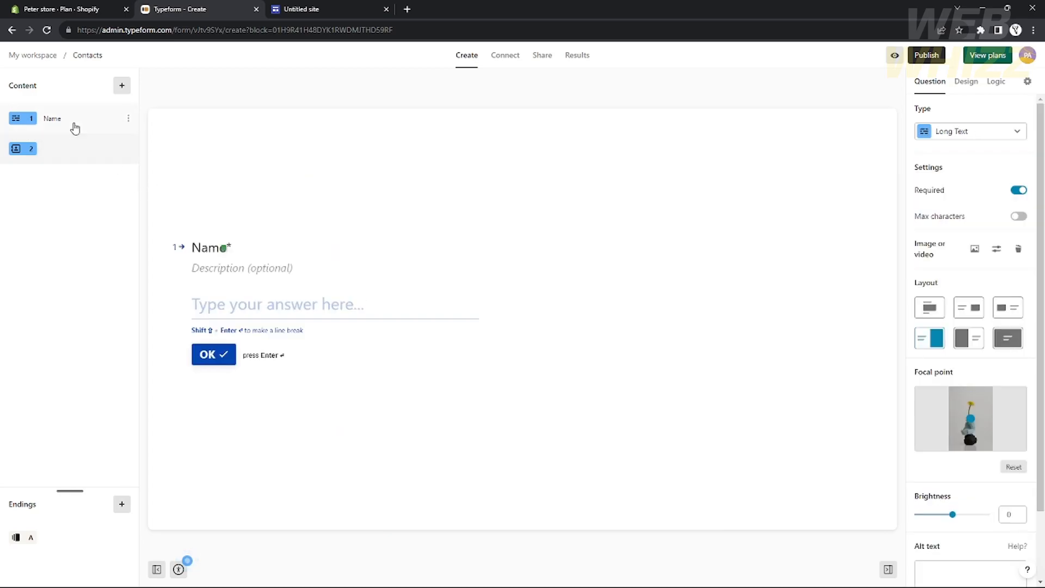
click(73, 145)
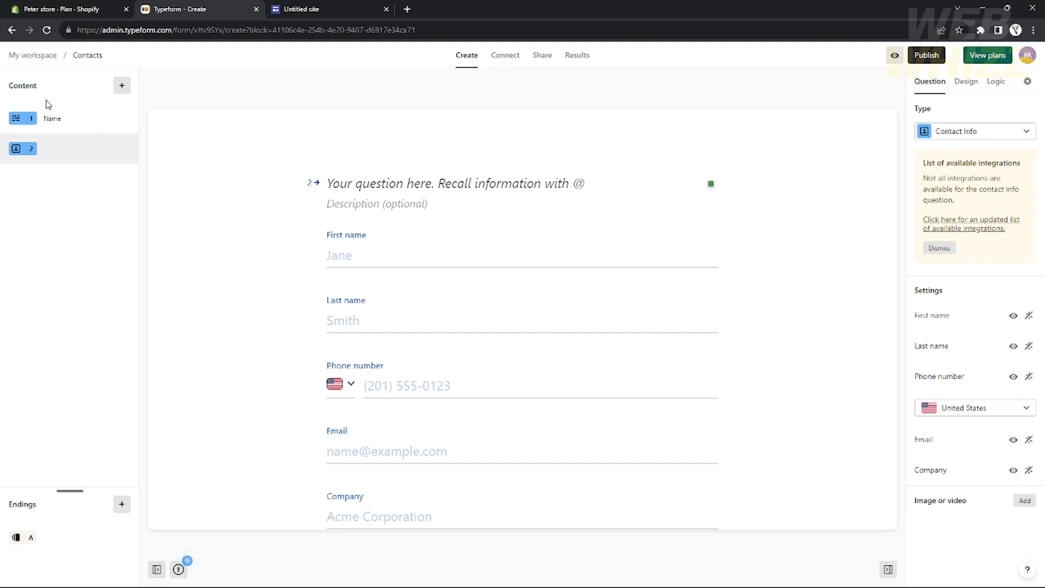
click(48, 119)
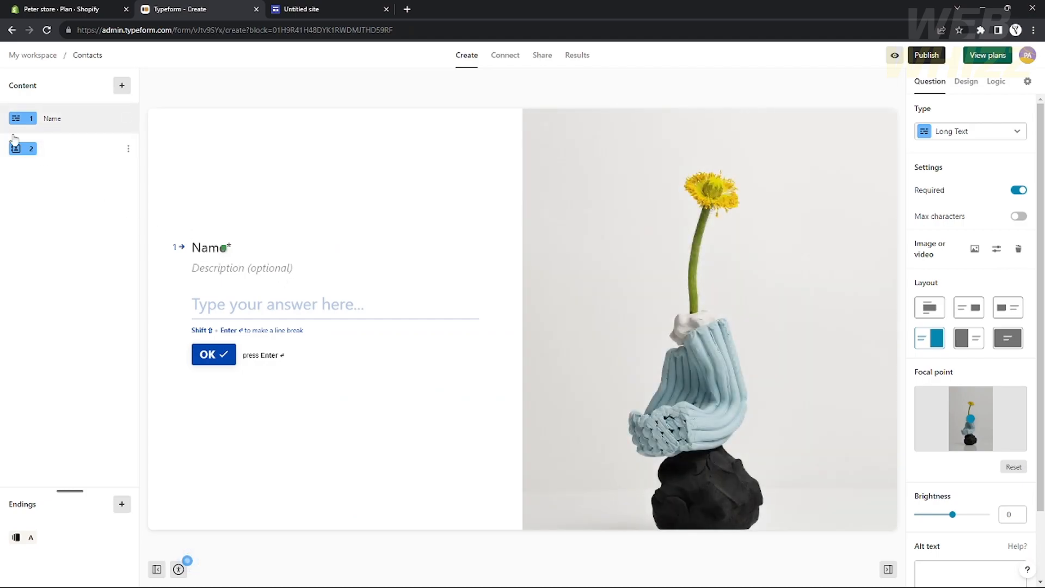
click(129, 118)
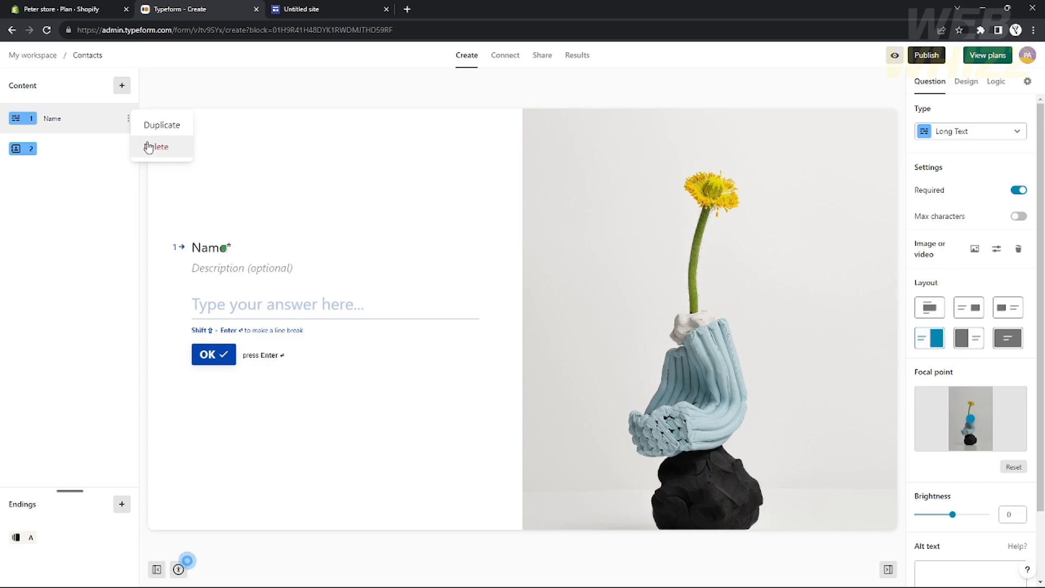
click(152, 146)
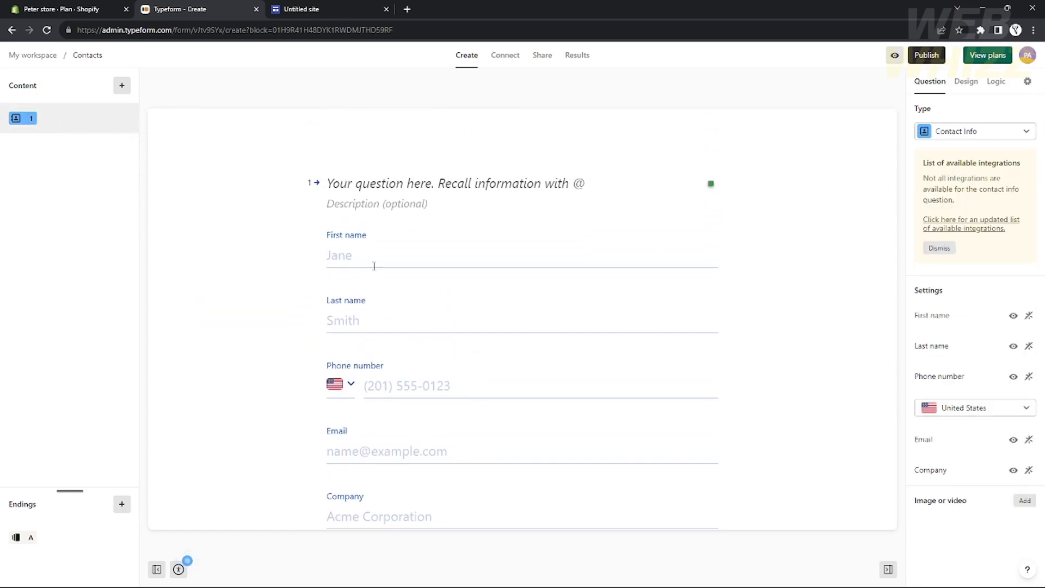
Step: Hide the Company field of the Contact Info question and dismiss the integrations notice
scroll(499, 410, down, 2)
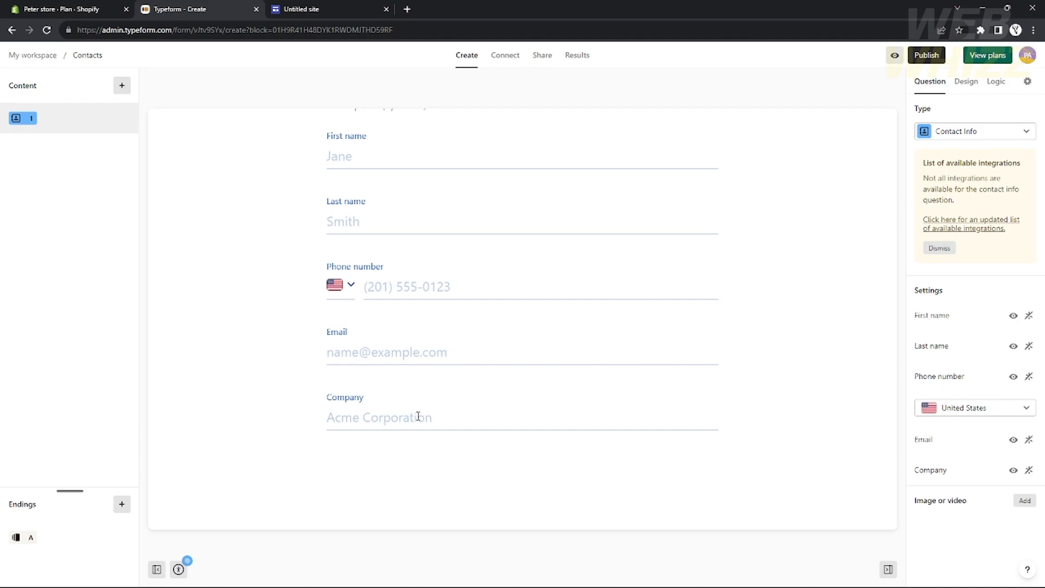
scroll(571, 357, up, 2)
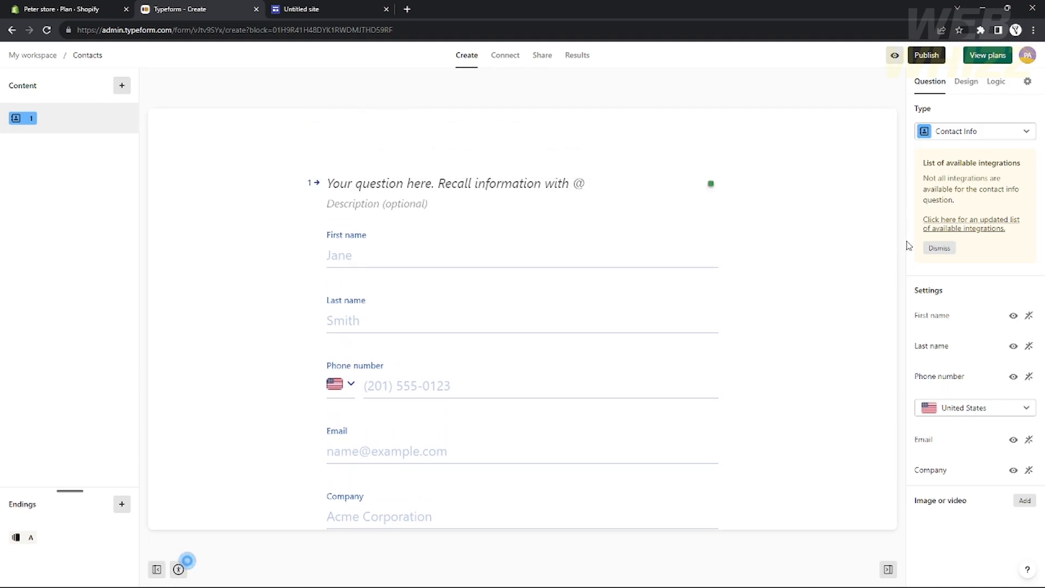
scroll(525, 447, down, 2)
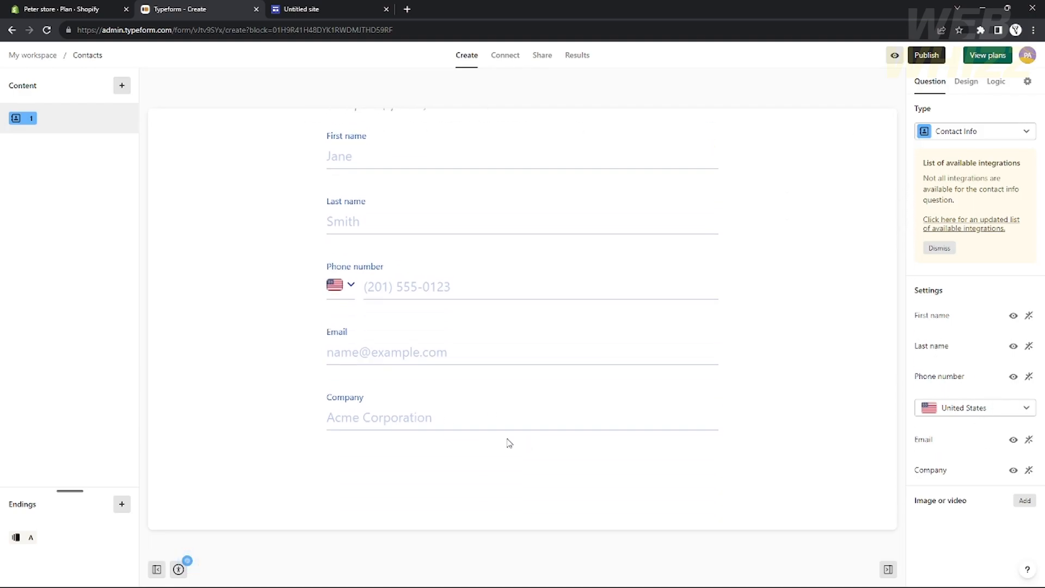
click(1013, 471)
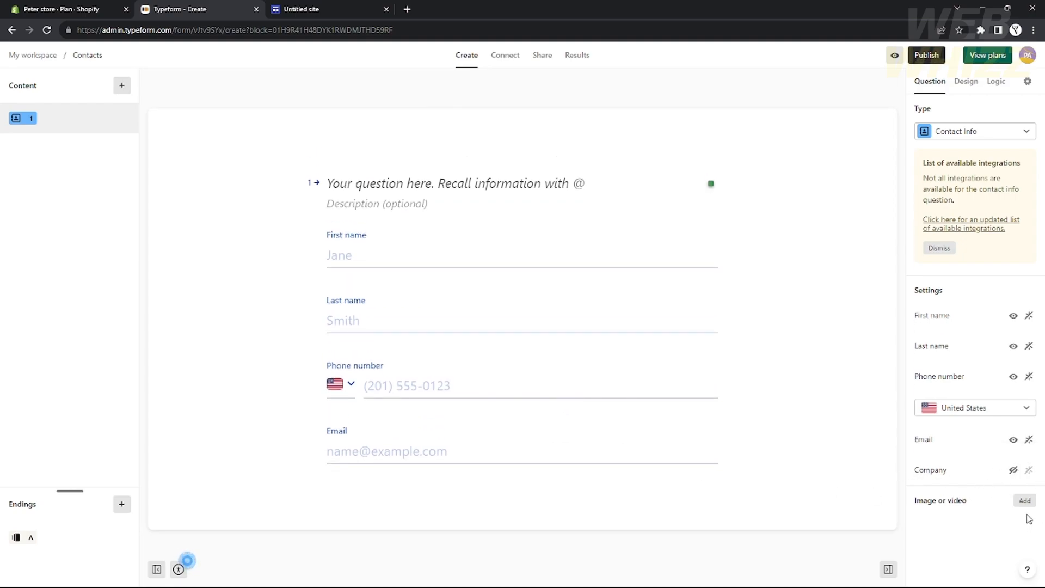
click(938, 248)
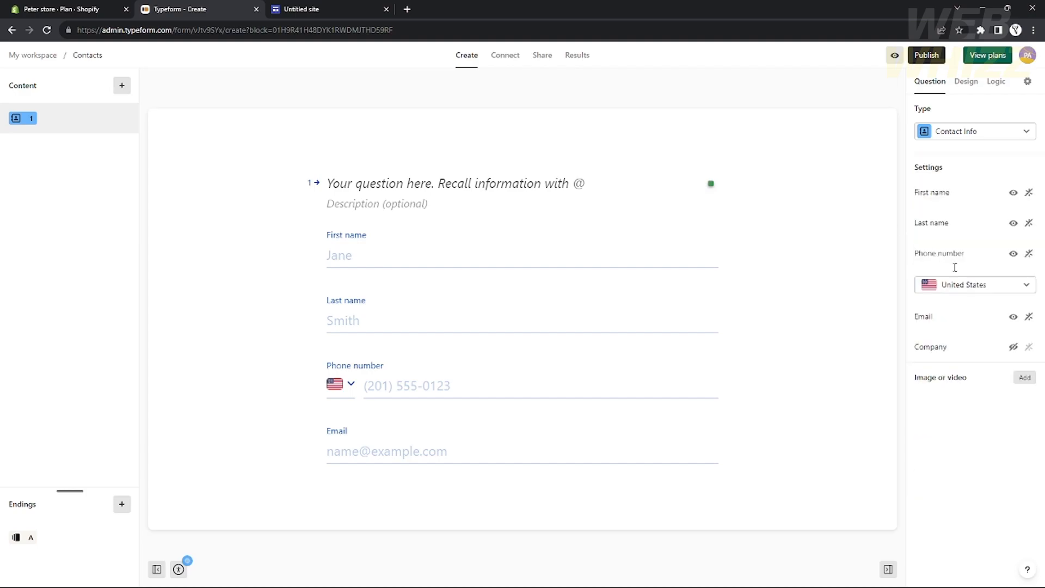
Step: View the media gallery for the question and the form's accessibility check, closing both without changes
click(1025, 378)
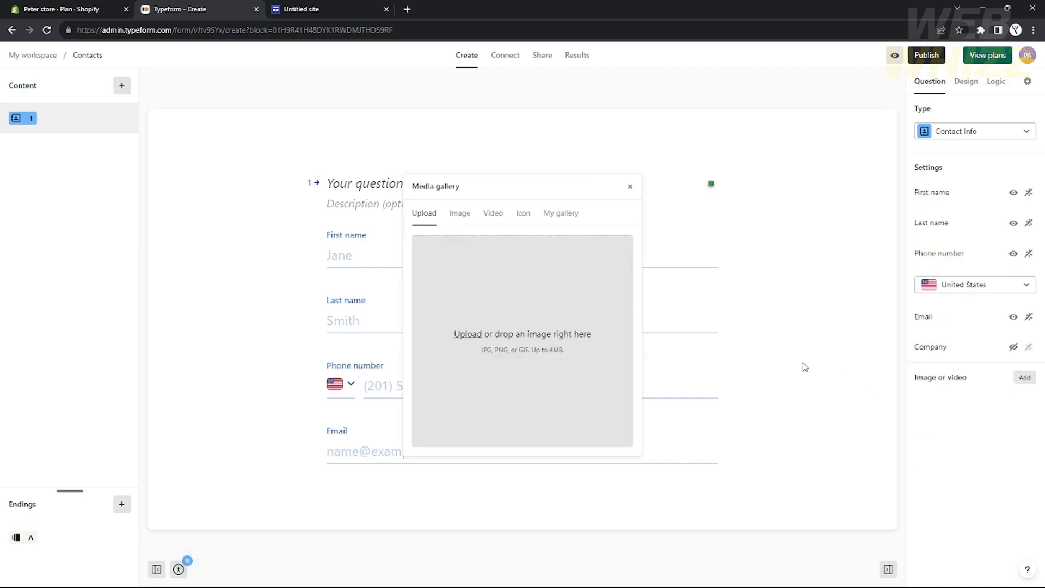
click(630, 186)
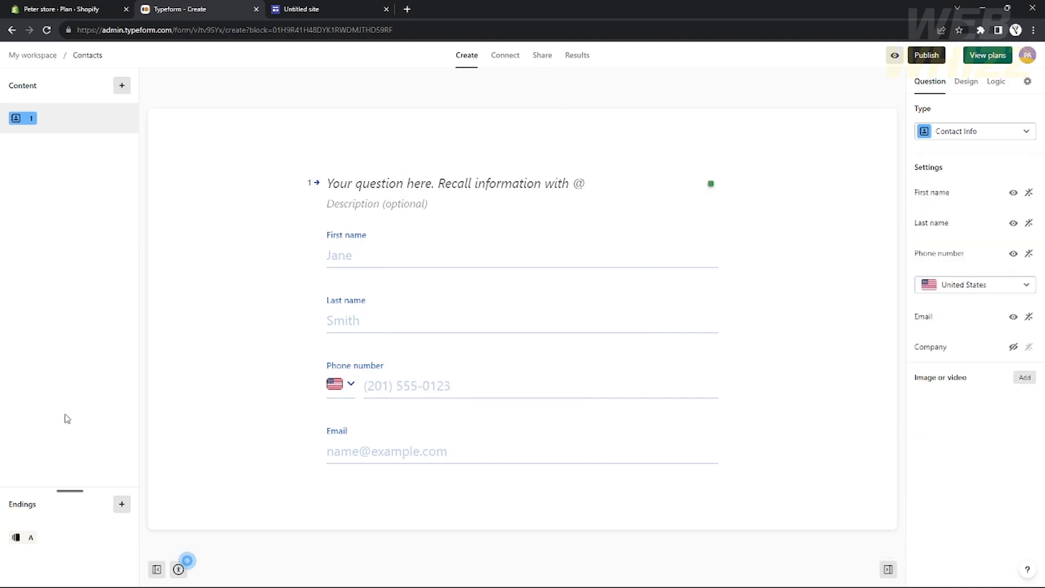
click(178, 570)
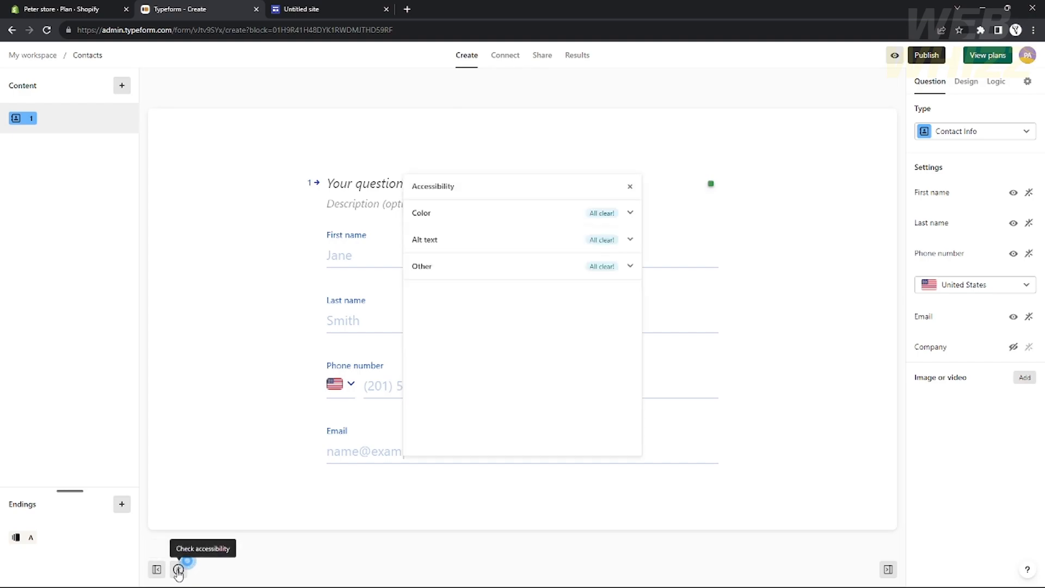
click(599, 223)
click(607, 218)
click(630, 186)
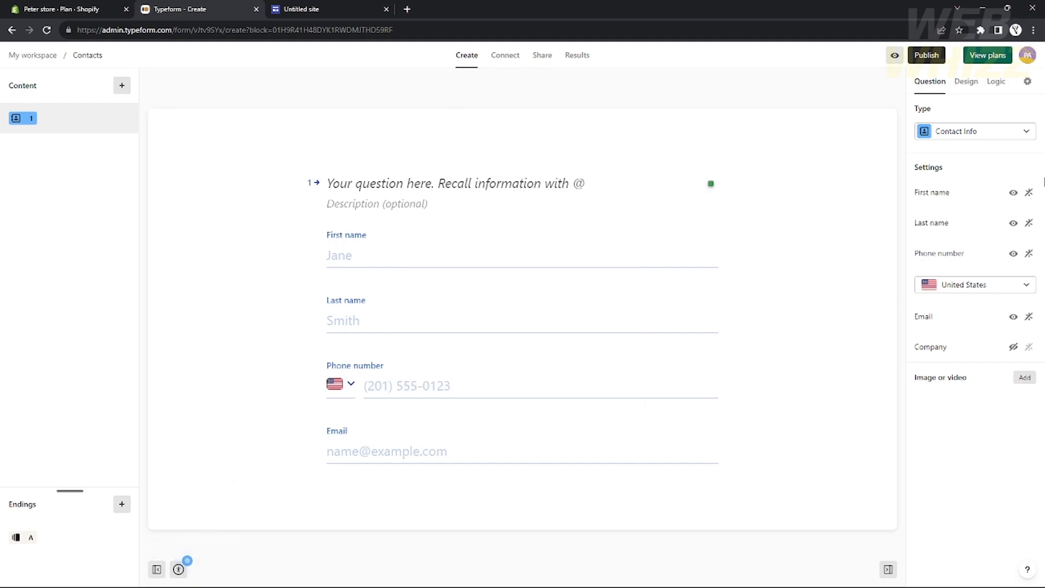
Step: Start a new custom theme for the form and set its font to Georgia
click(967, 81)
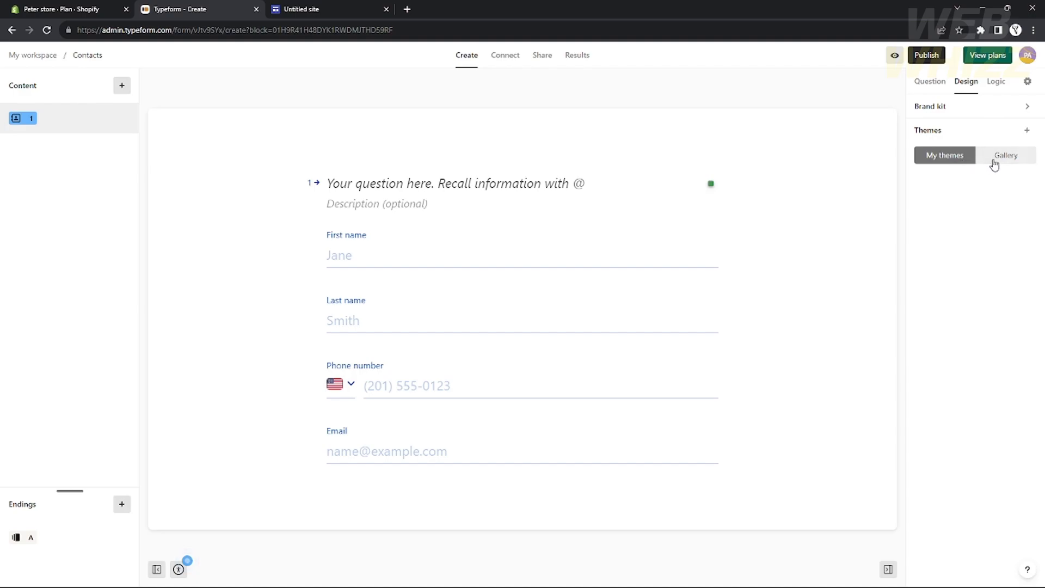
click(1029, 132)
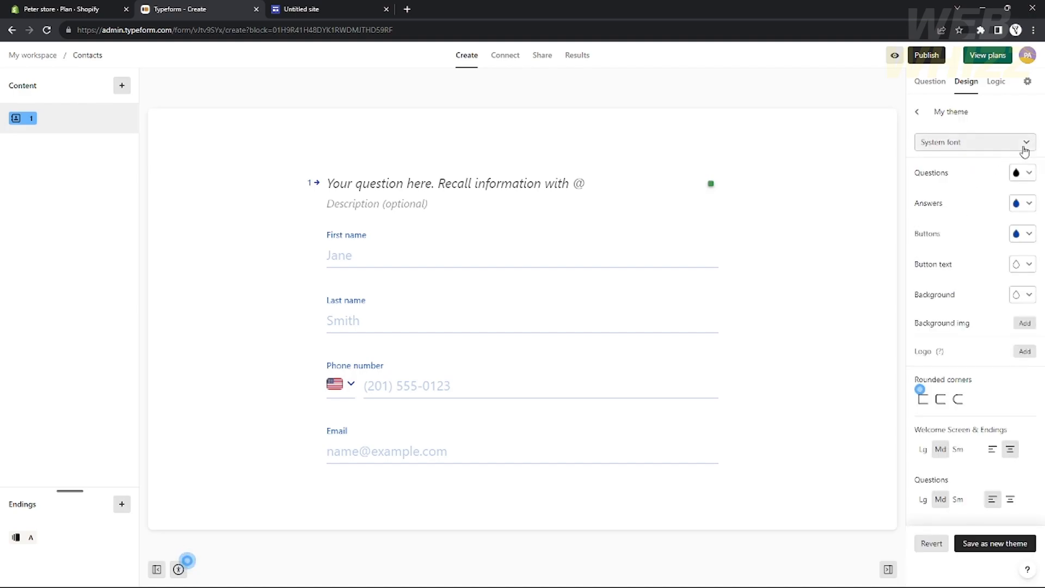
click(968, 144)
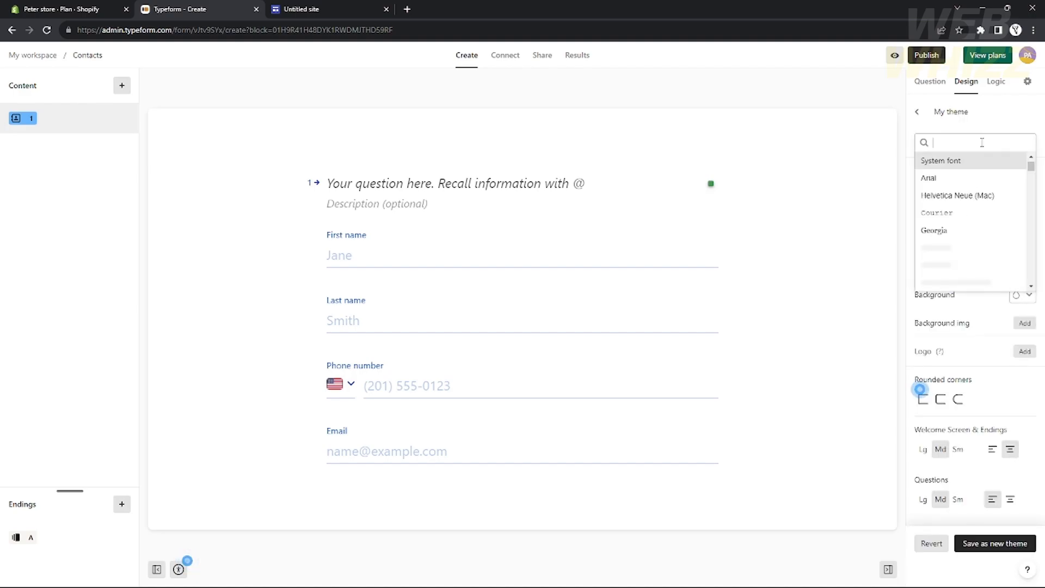
click(495, 181)
click(953, 147)
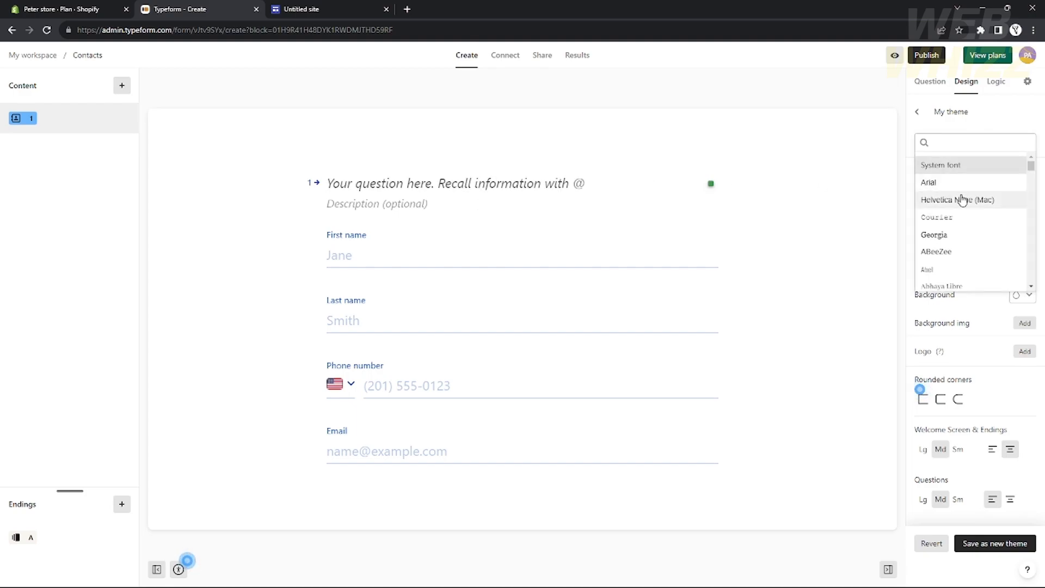
click(962, 200)
click(974, 143)
click(962, 224)
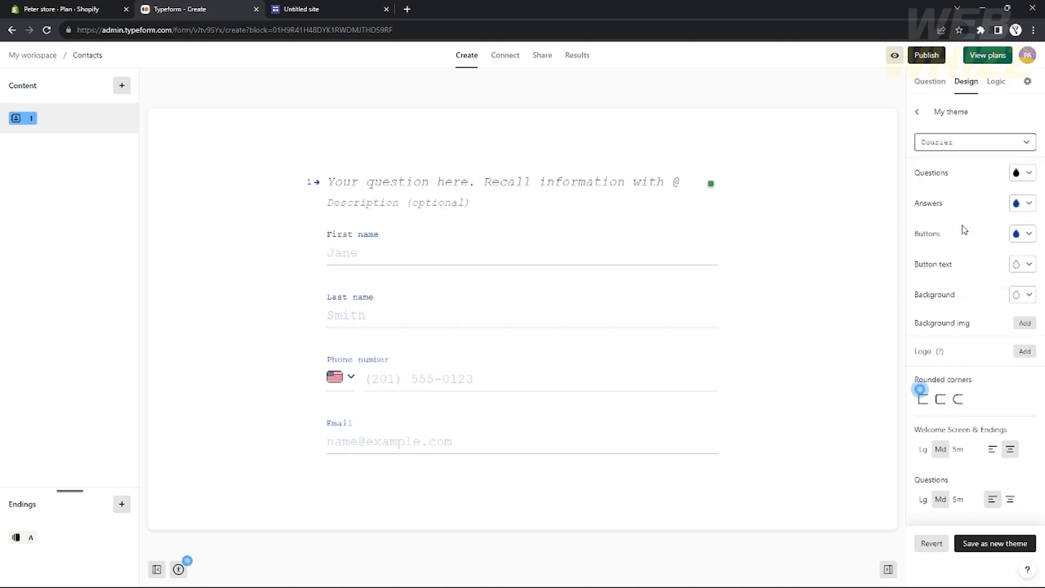
click(969, 144)
click(951, 235)
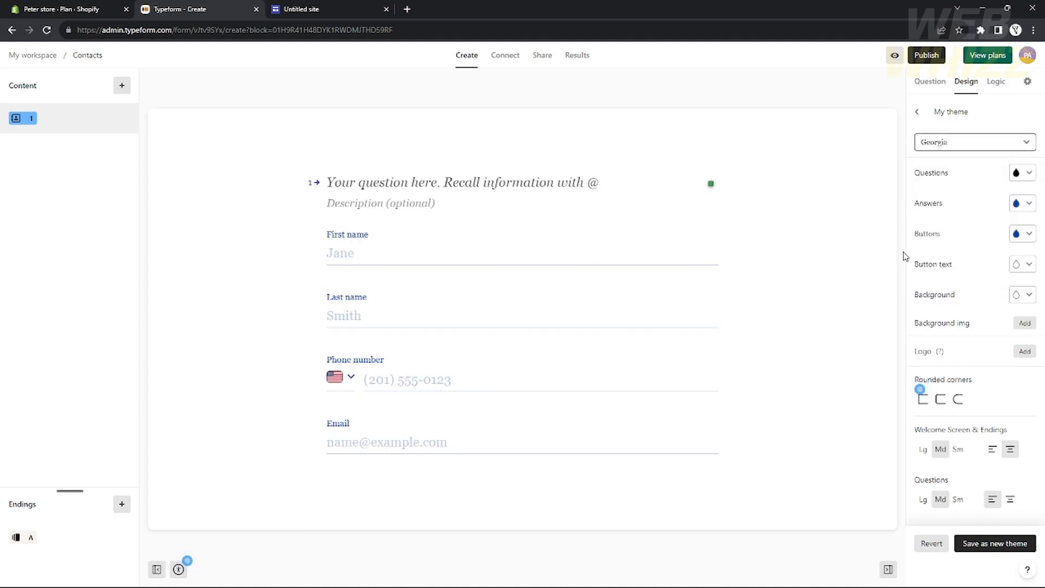
Step: Set the theme's question text colour to bright red
click(1015, 173)
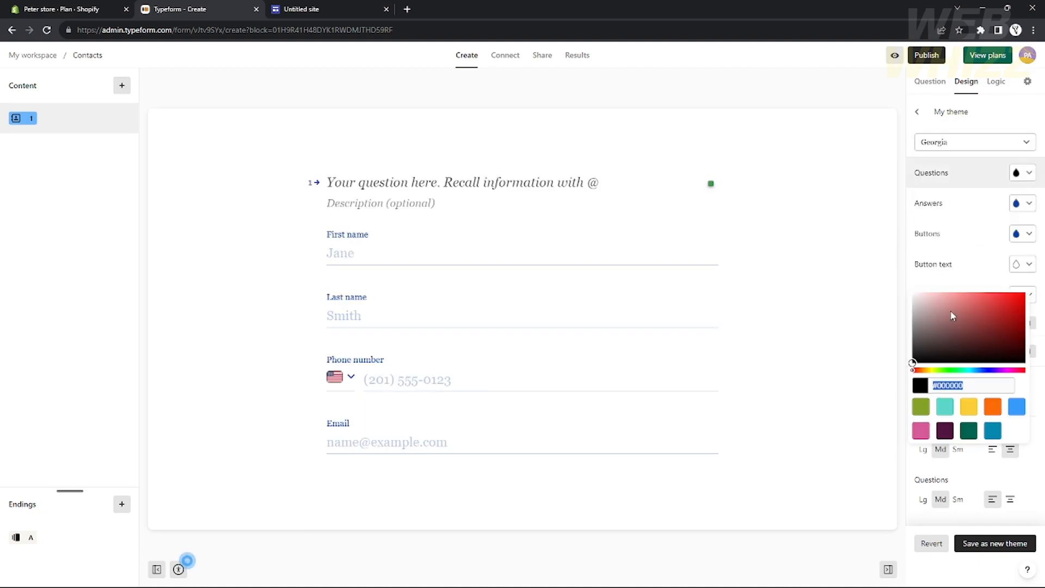
mouse_move(917, 352)
mouse_down()
mouse_move(1010, 303)
mouse_move(991, 297)
mouse_move(1034, 295)
mouse_up()
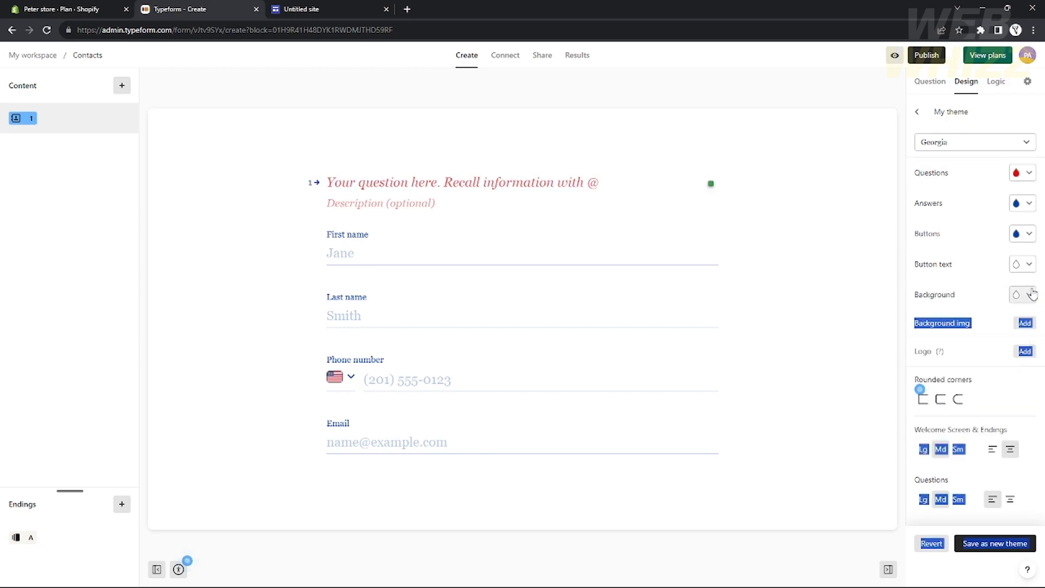
click(954, 238)
Step: Make the theme's buttons black with light blue button text, and save the design as a new theme
click(1016, 234)
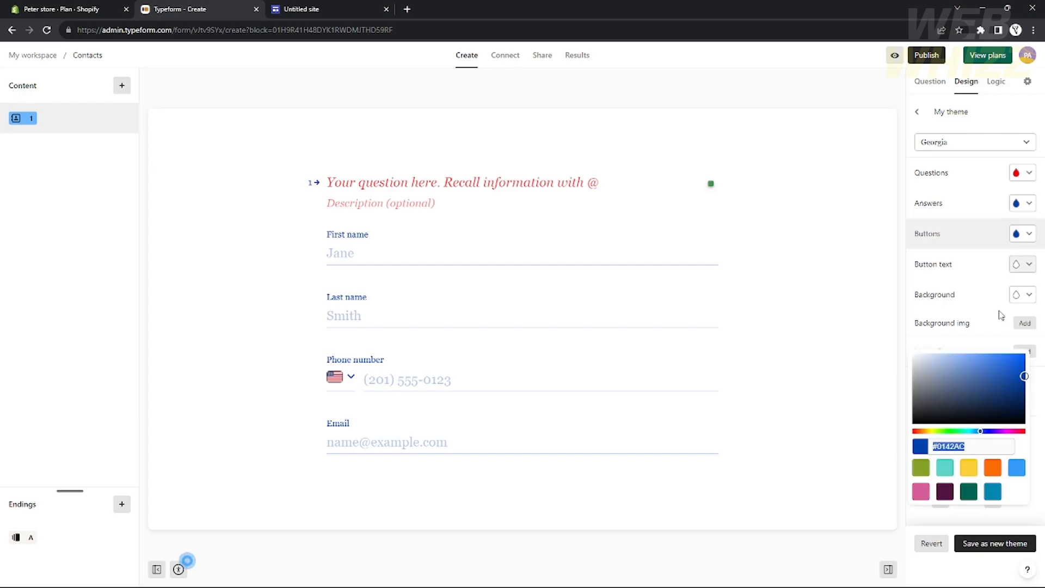
mouse_move(1014, 371)
mouse_down()
mouse_move(957, 391)
mouse_move(917, 352)
mouse_move(992, 421)
mouse_move(1016, 418)
mouse_up()
click(975, 266)
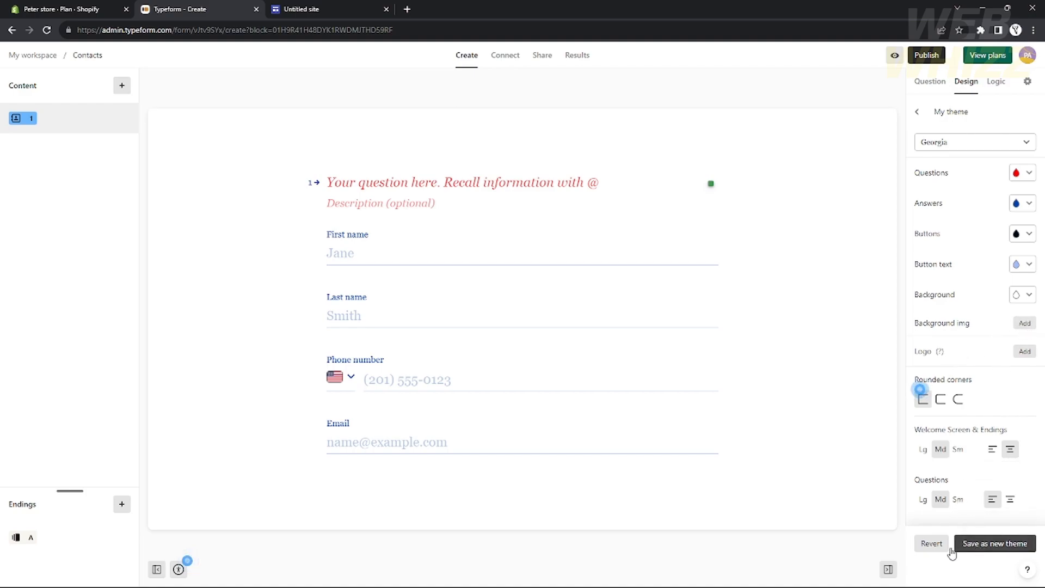
click(998, 547)
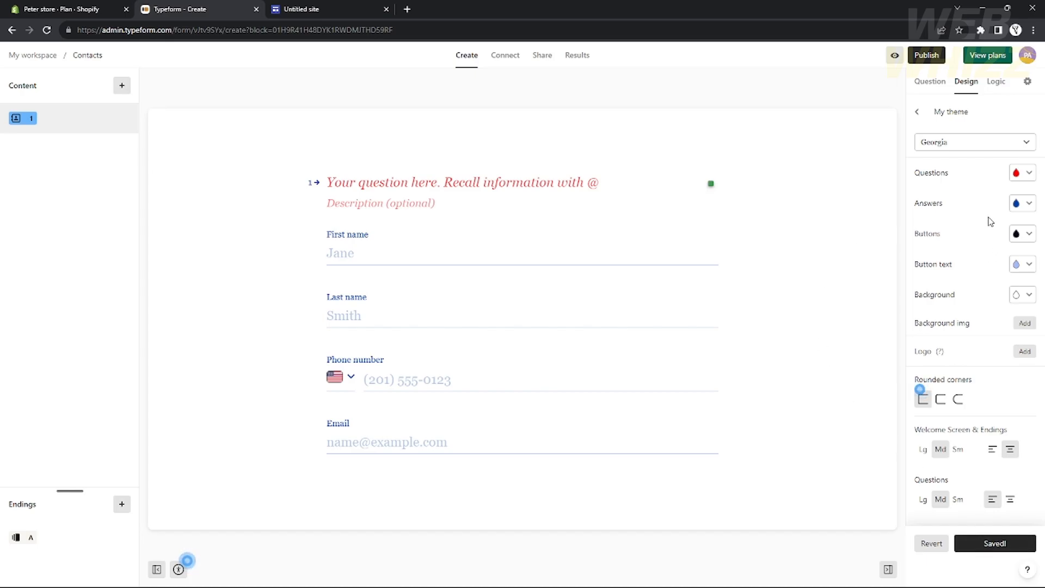
Step: Examine the form's logic options and browse the list of app integrations available for it
click(997, 85)
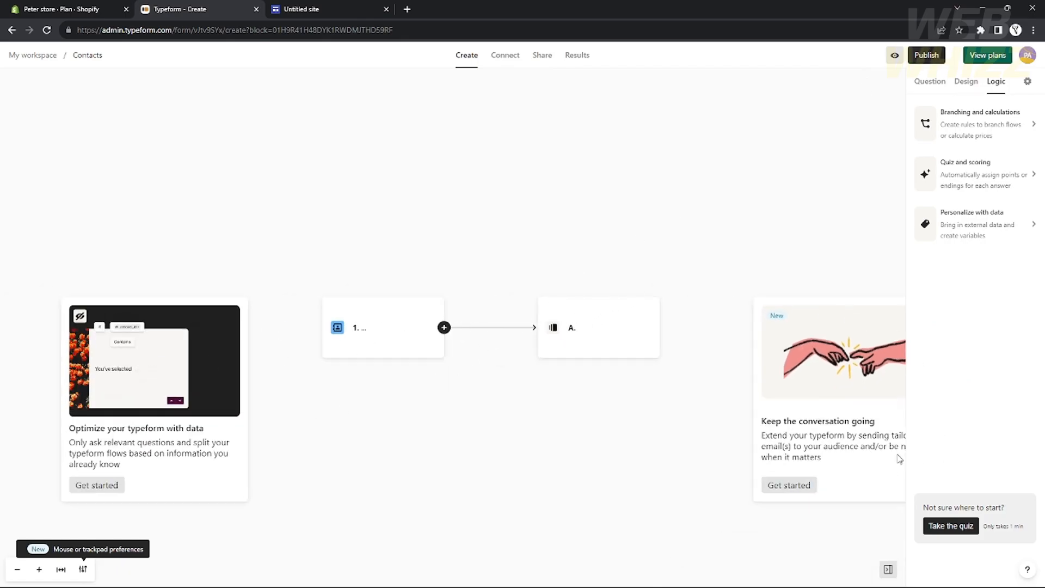
click(932, 85)
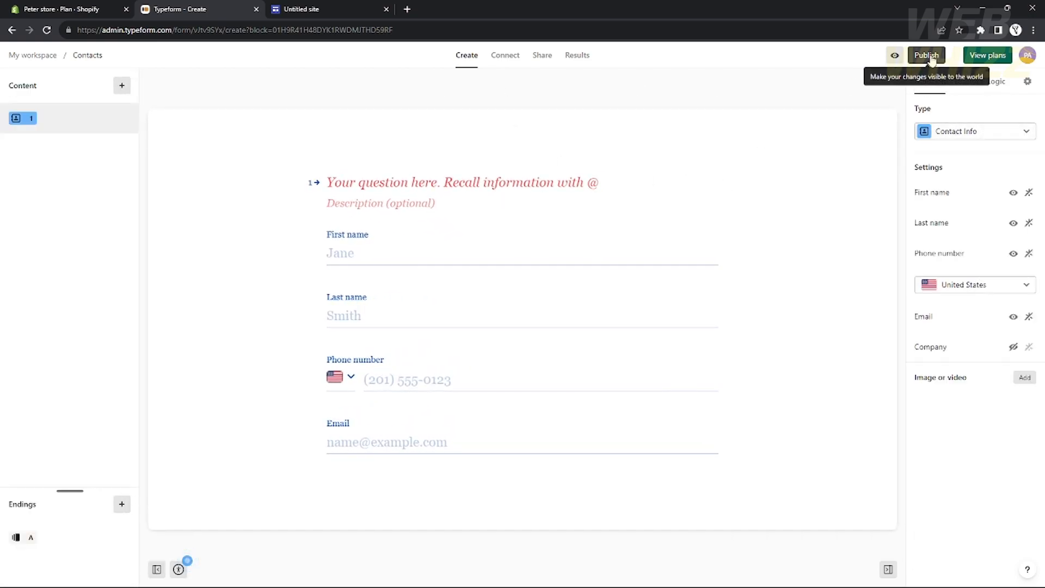
click(500, 59)
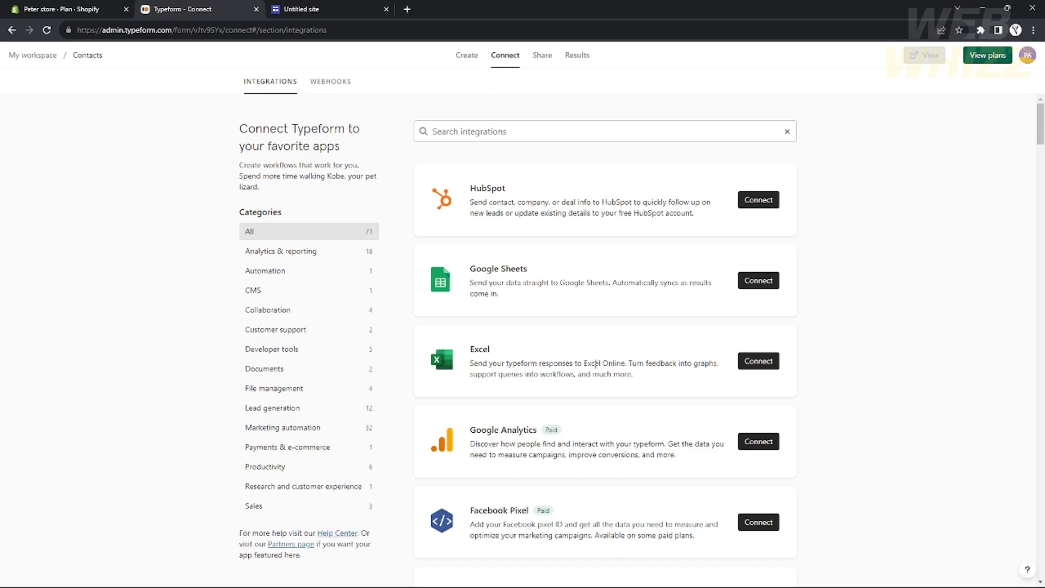
scroll(595, 363, down, 10)
scroll(488, 286, down, 10)
scroll(492, 218, down, 10)
scroll(488, 222, down, 10)
scroll(489, 227, down, 10)
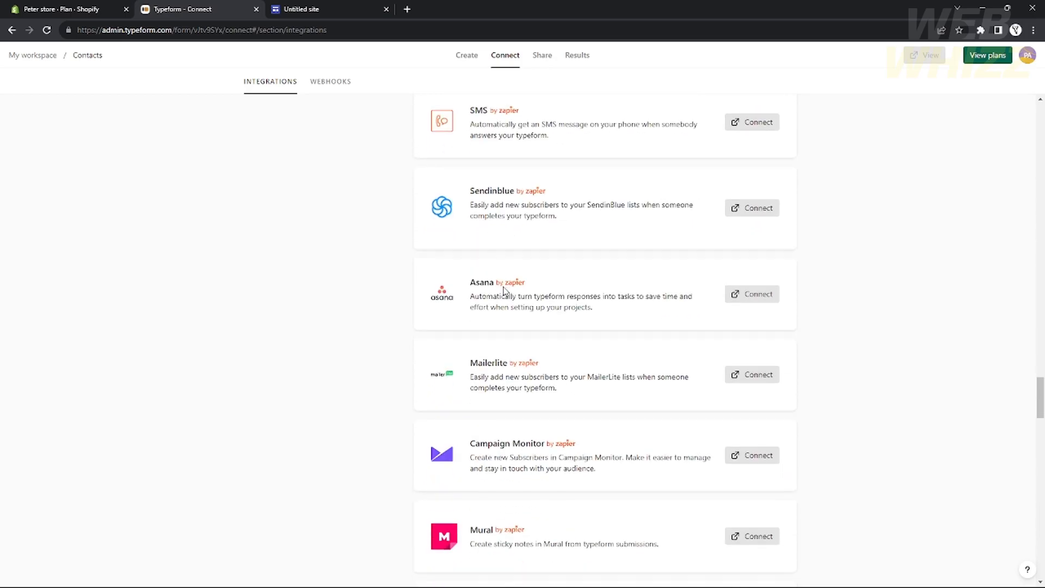
scroll(505, 291, down, 10)
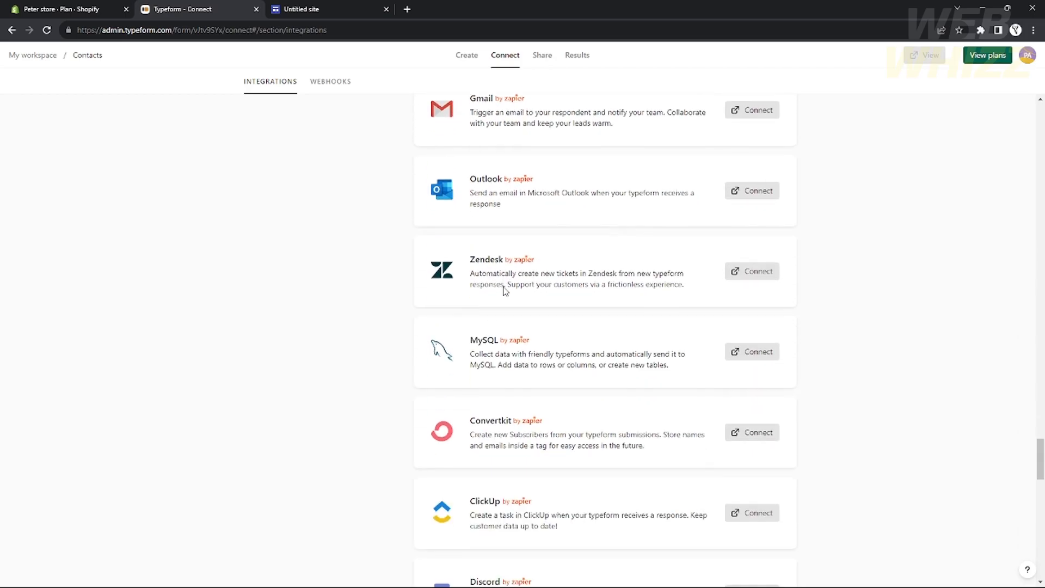
Step: Browse the remaining app integrations listed for the form
scroll(506, 291, down, 4)
scroll(504, 287, down, 8)
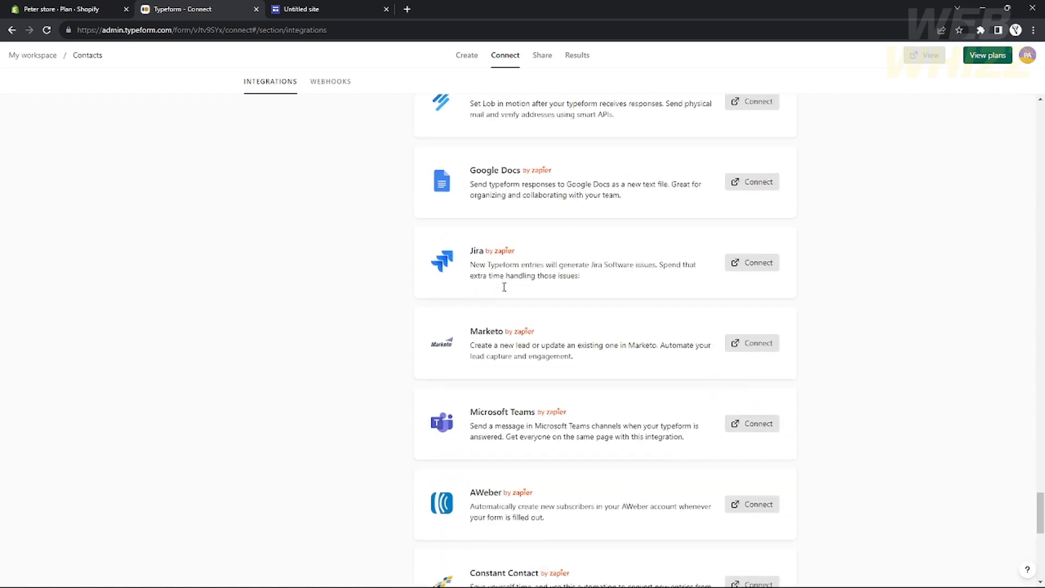
scroll(505, 282, down, 10)
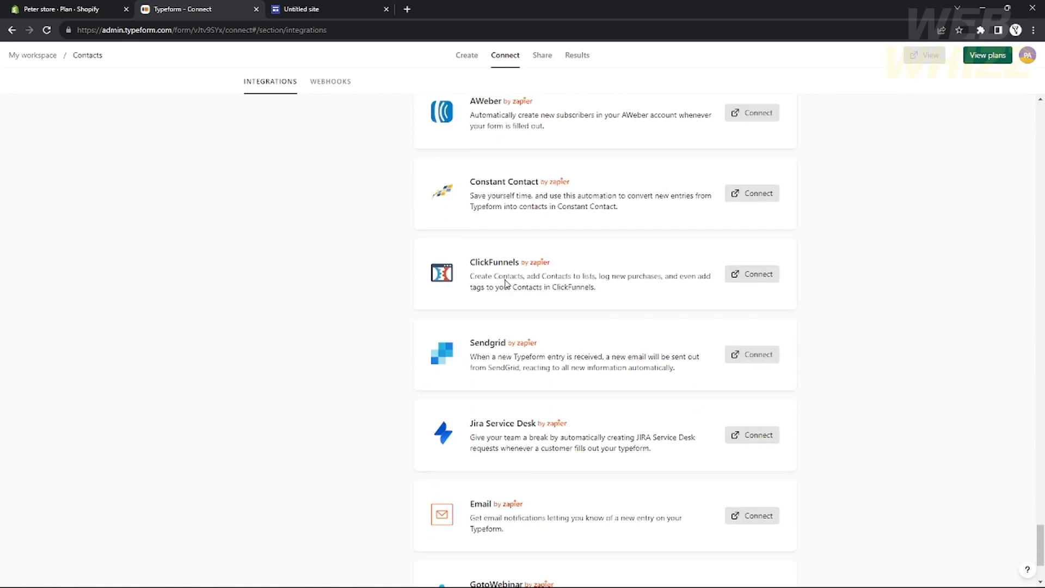
drag(1040, 551, 1037, 57)
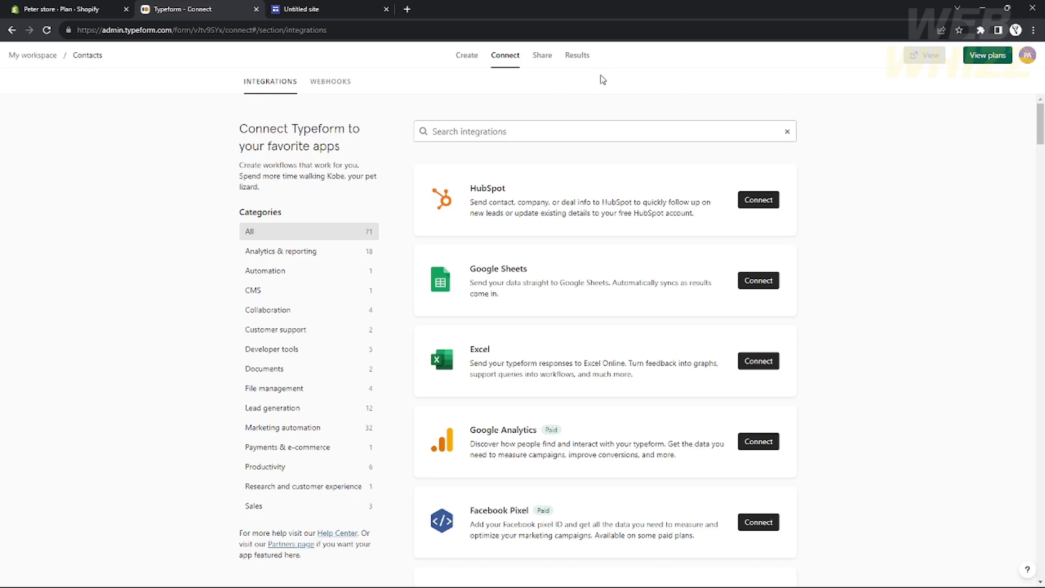
Step: Publish the Contacts form and open its sharing options for embedding in a web page
click(538, 60)
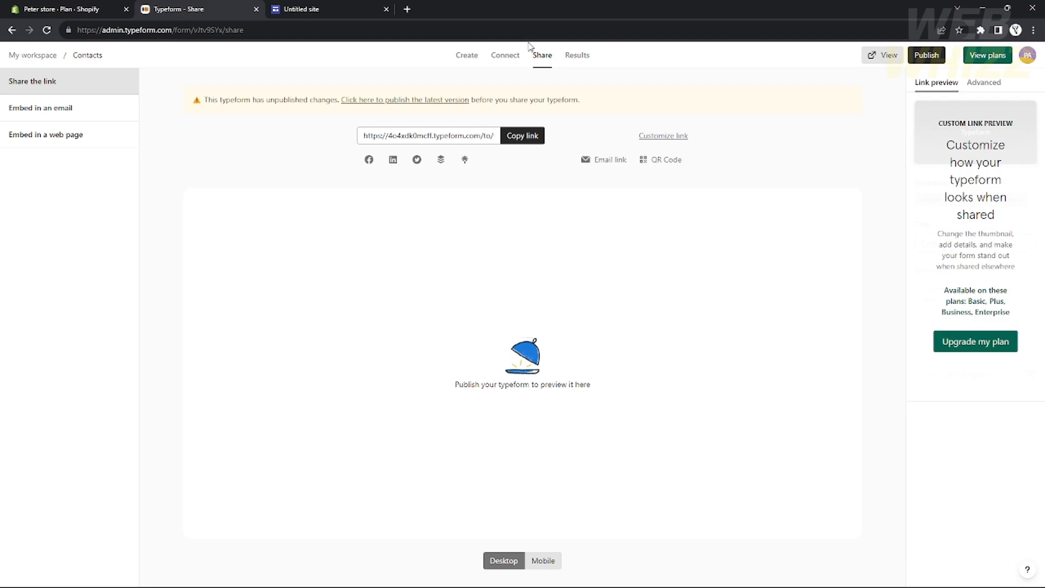
click(925, 55)
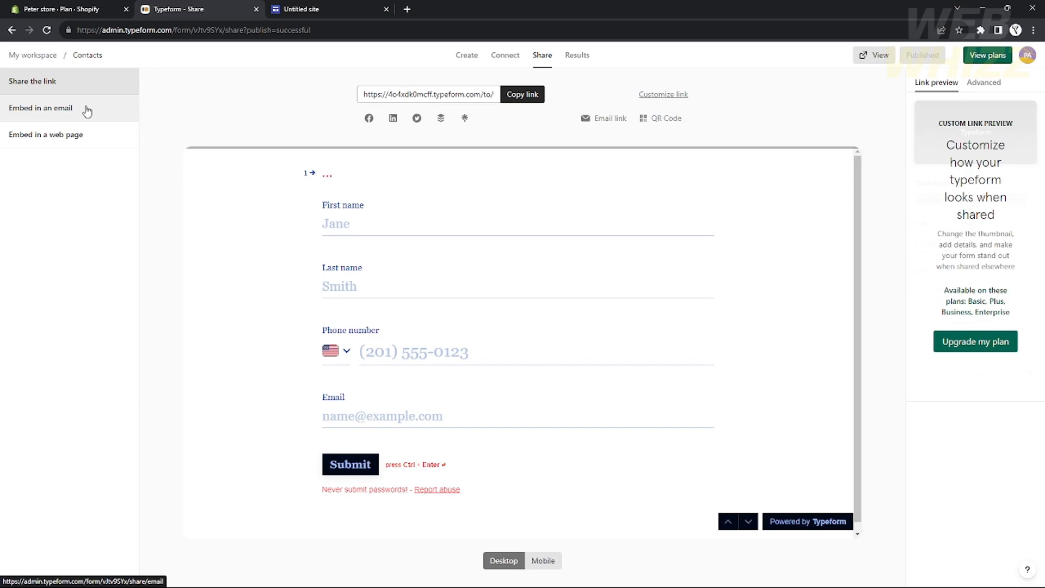
click(68, 109)
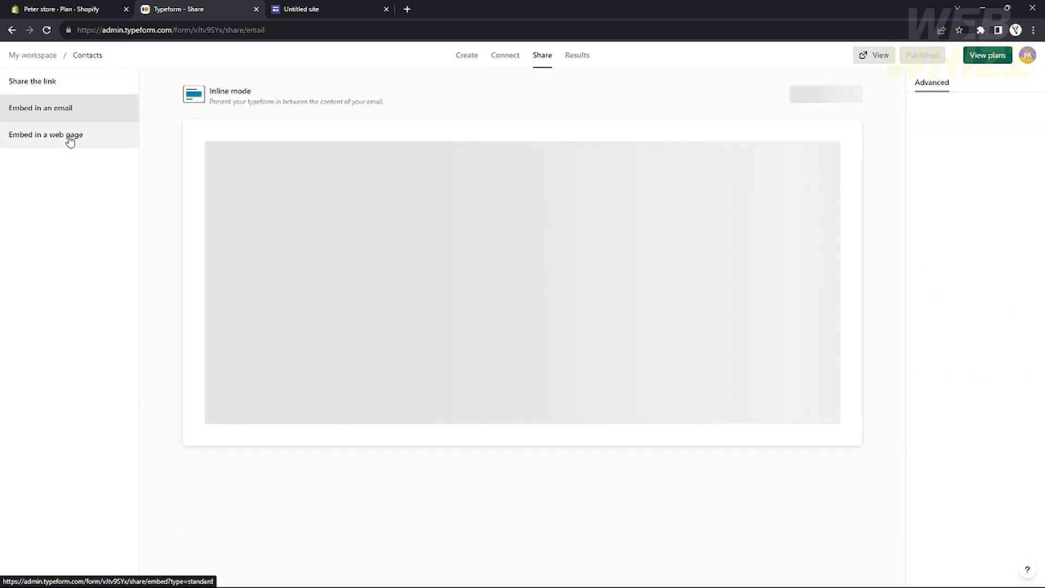
click(70, 140)
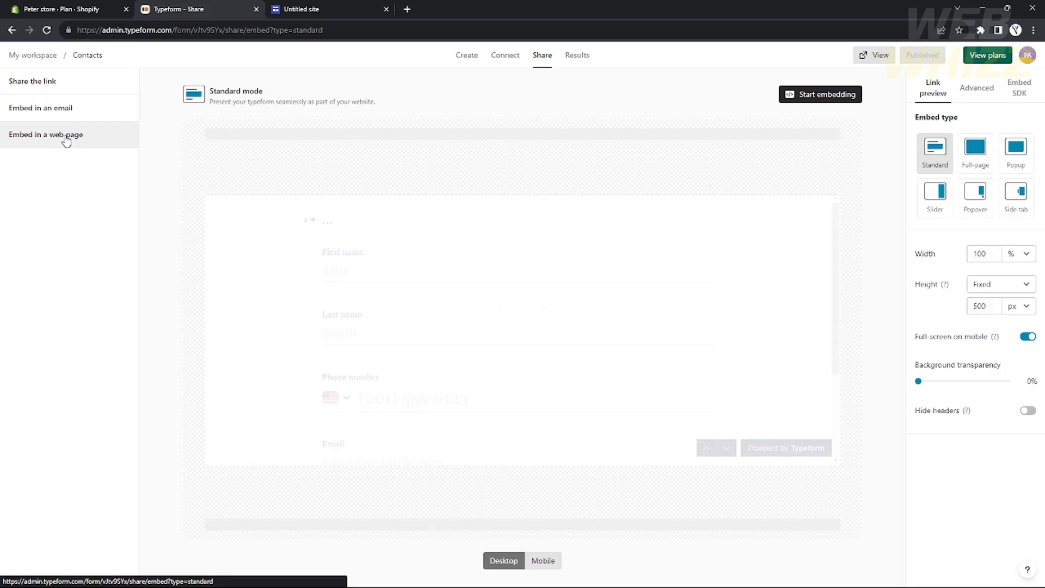
Step: Copy the form's standard-mode web page embed code and close the embedding instructions
click(825, 95)
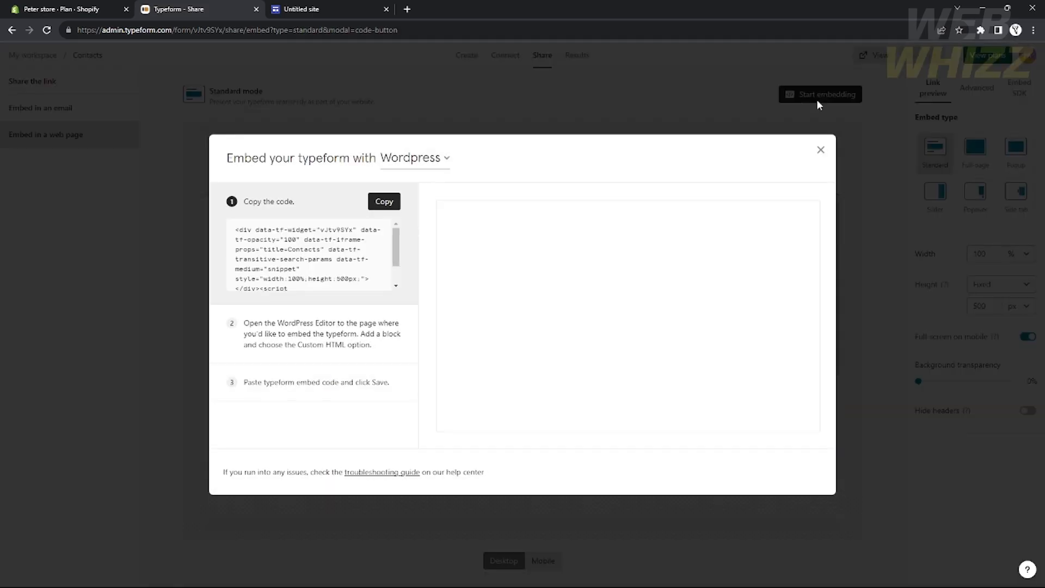
click(383, 201)
scroll(308, 274, down, 2)
scroll(307, 274, up, 3)
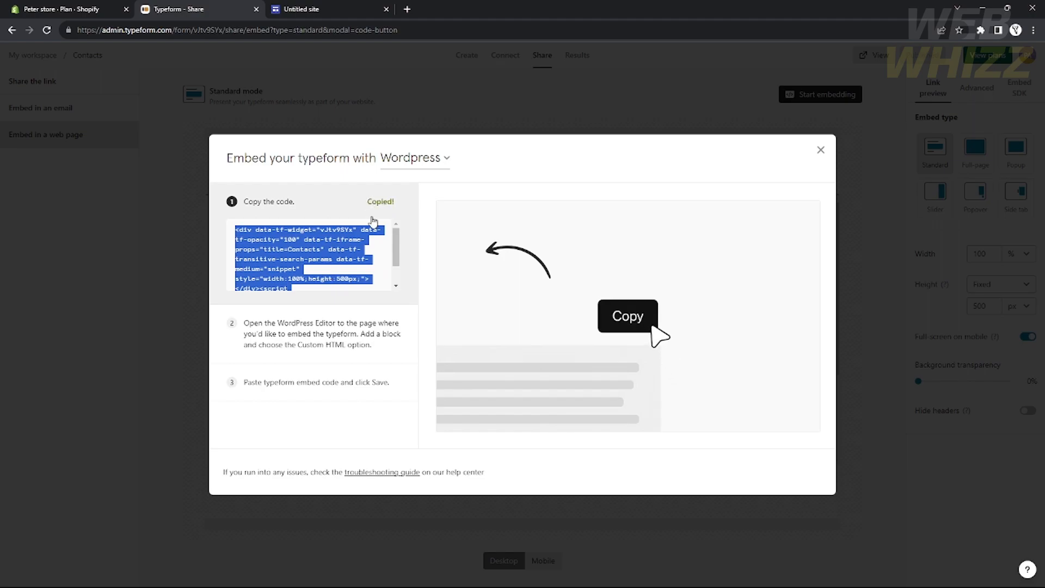
scroll(351, 223, down, 2)
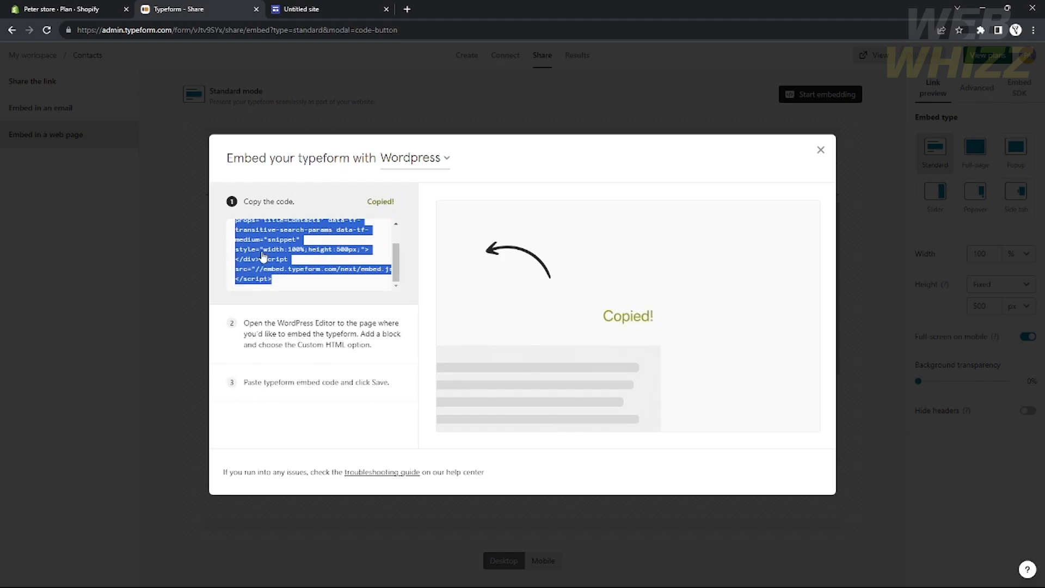
click(382, 201)
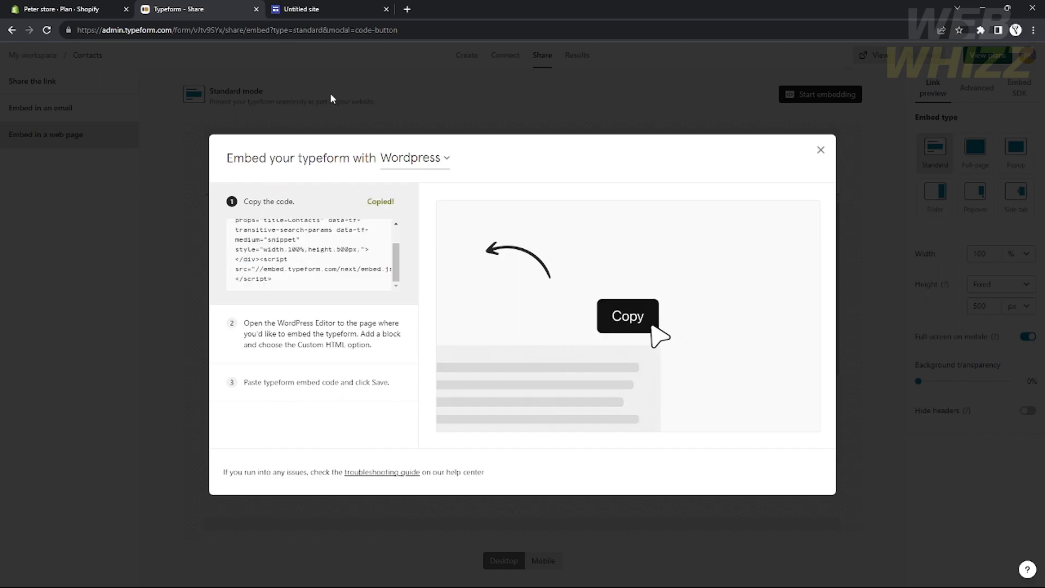
click(330, 92)
scroll(782, 287, down, 3)
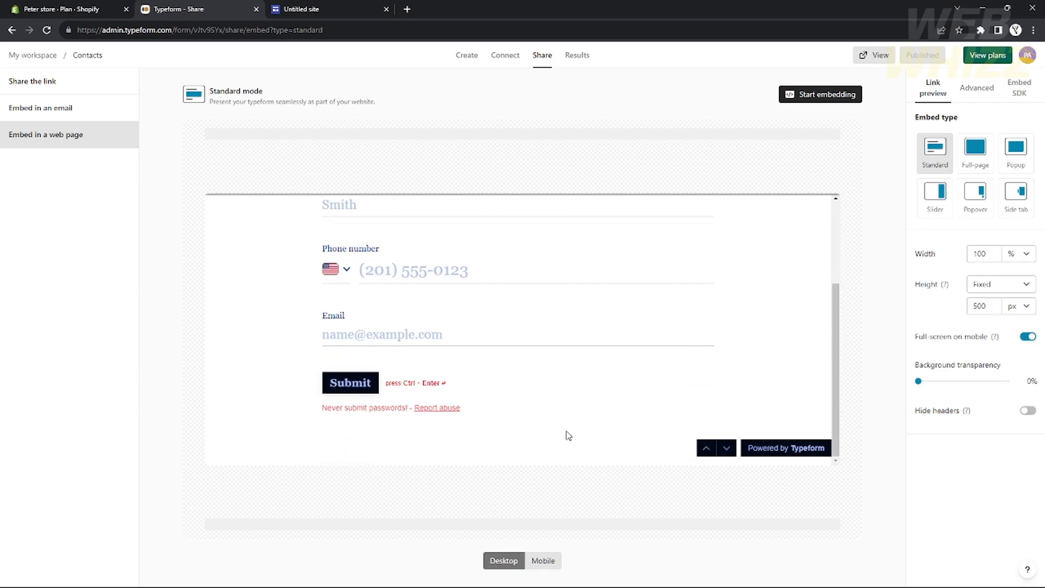
Step: Switch to the Google Sites editor and insert the copied Typeform embed code on the Contact Page
click(323, 8)
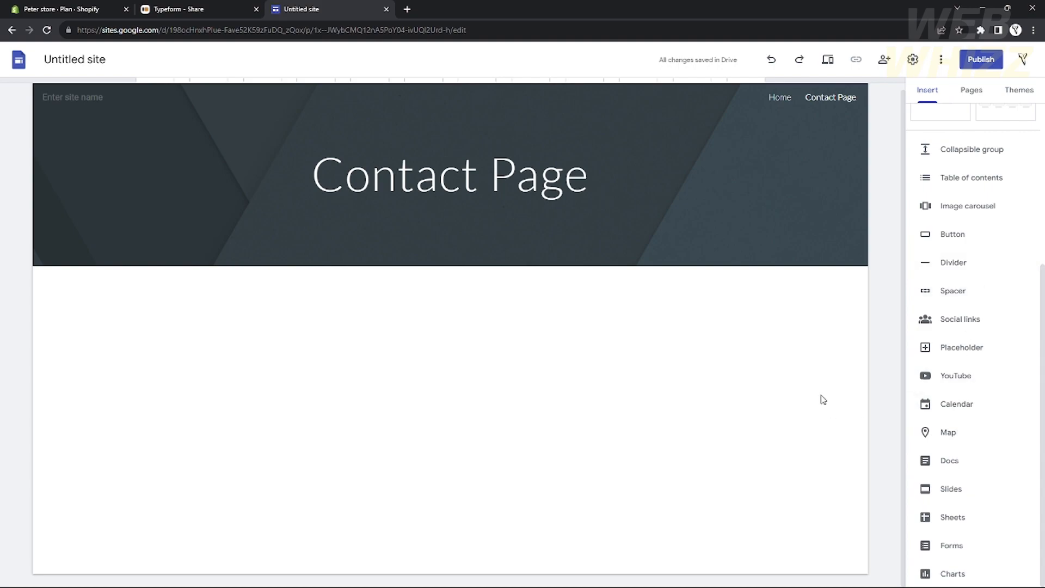
scroll(980, 361, up, 5)
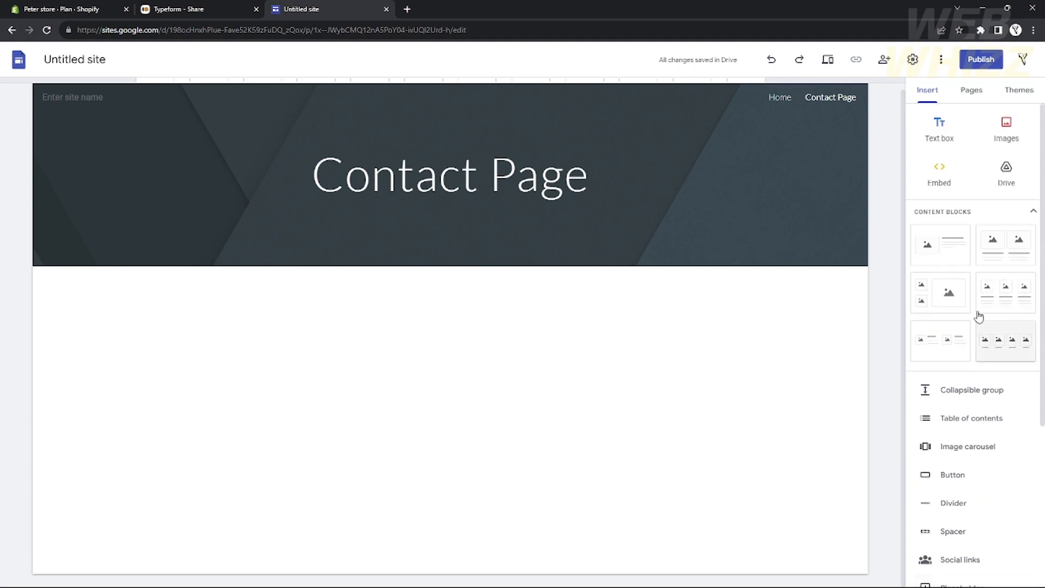
click(940, 179)
click(456, 287)
key(ctrl+v)
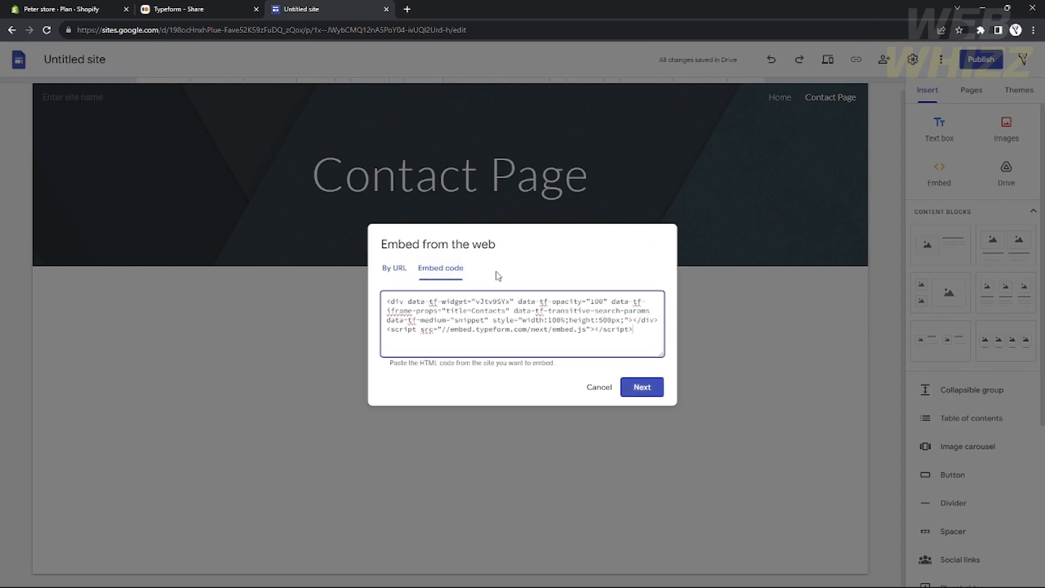
click(642, 388)
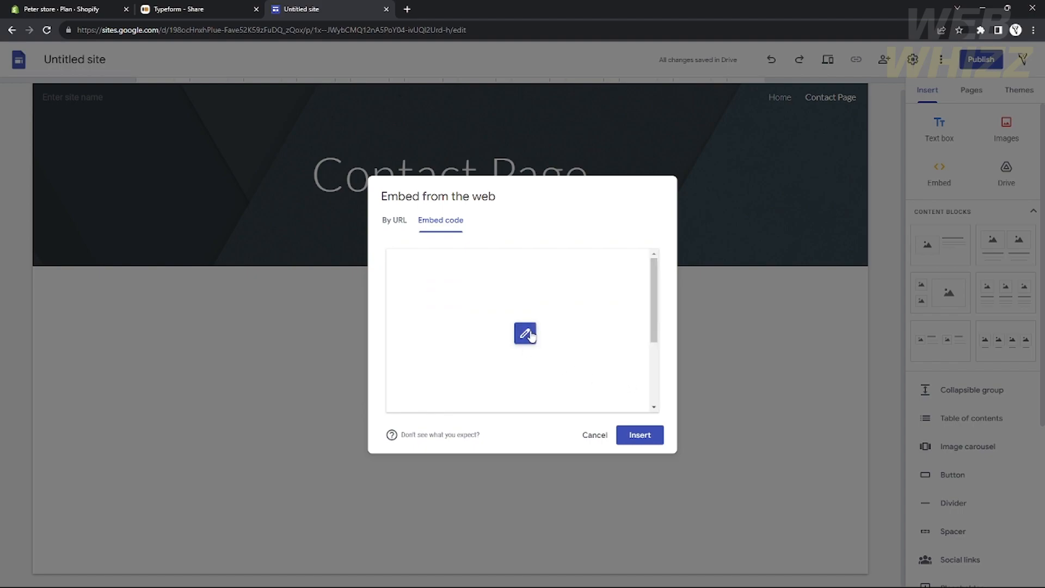
click(531, 339)
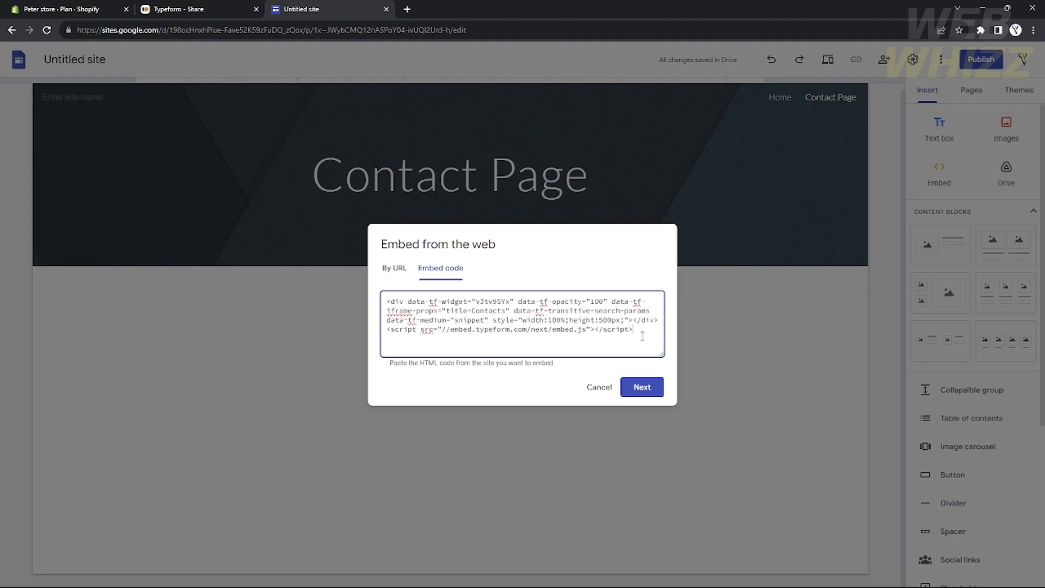
click(642, 388)
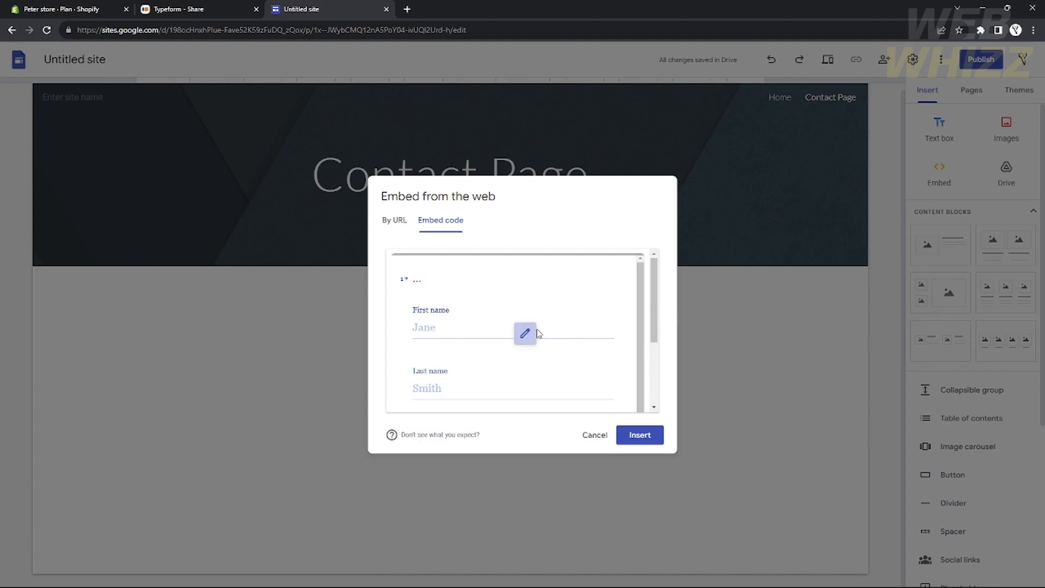
click(654, 434)
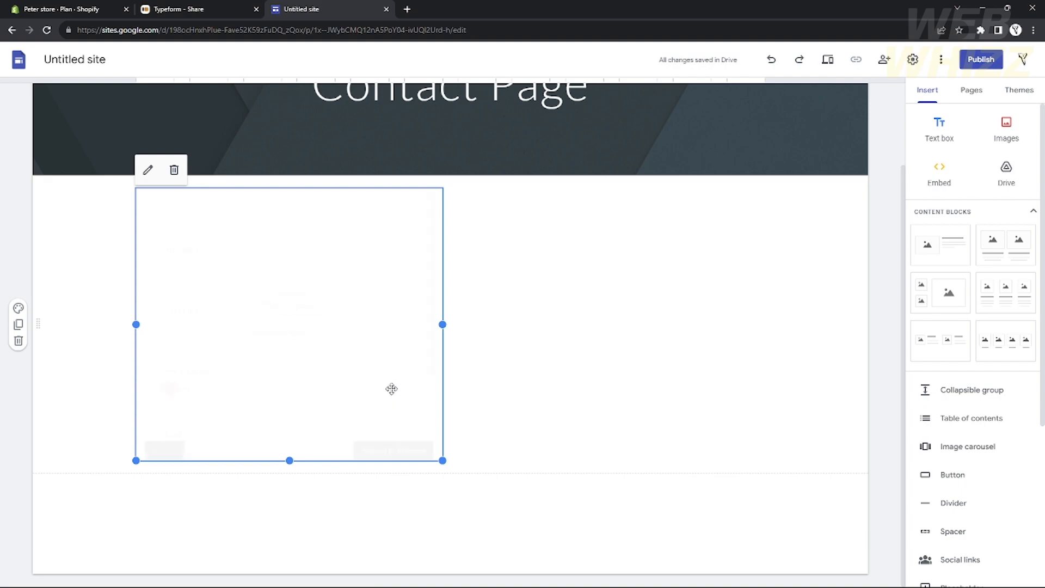
Step: Enlarge the embedded form's frame to the full content width and make it taller
drag(443, 460, 868, 566)
scroll(708, 533, down, 2)
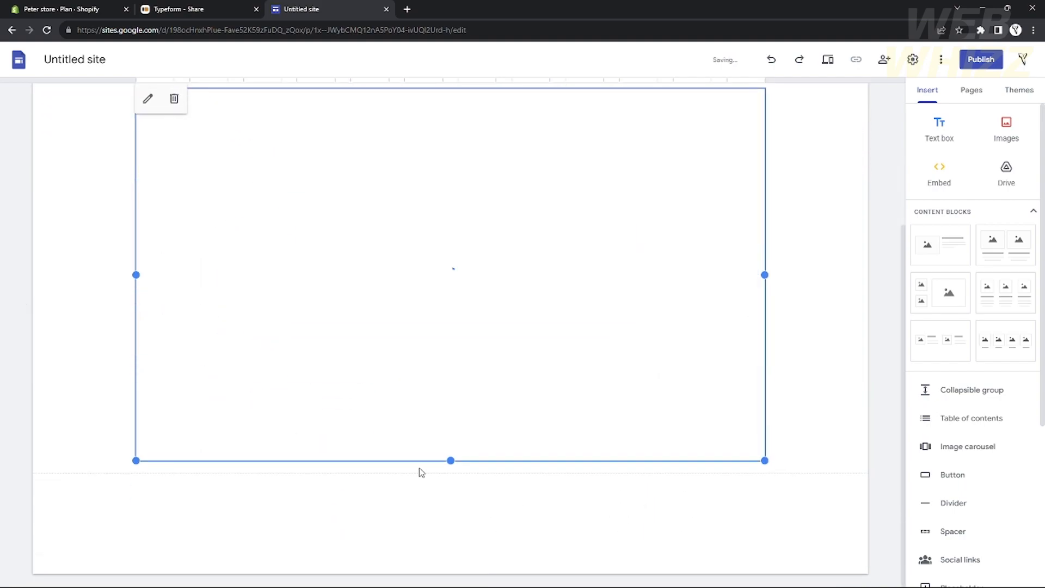
mouse_move(450, 461)
mouse_down()
mouse_move(451, 569)
mouse_move(457, 480)
mouse_up()
scroll(454, 498, down, 2)
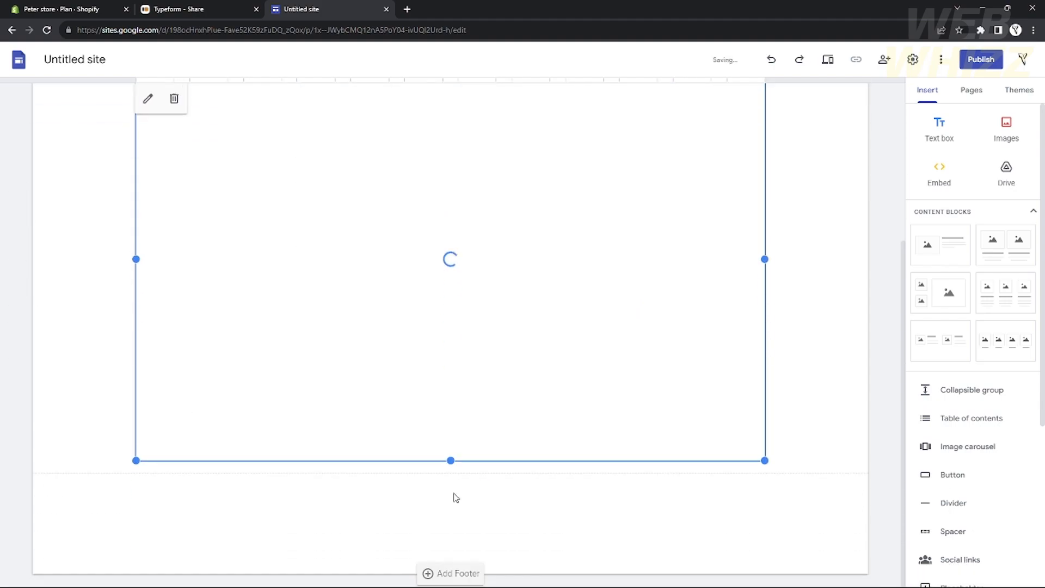
mouse_move(450, 462)
mouse_down()
mouse_move(446, 555)
mouse_move(448, 465)
mouse_up()
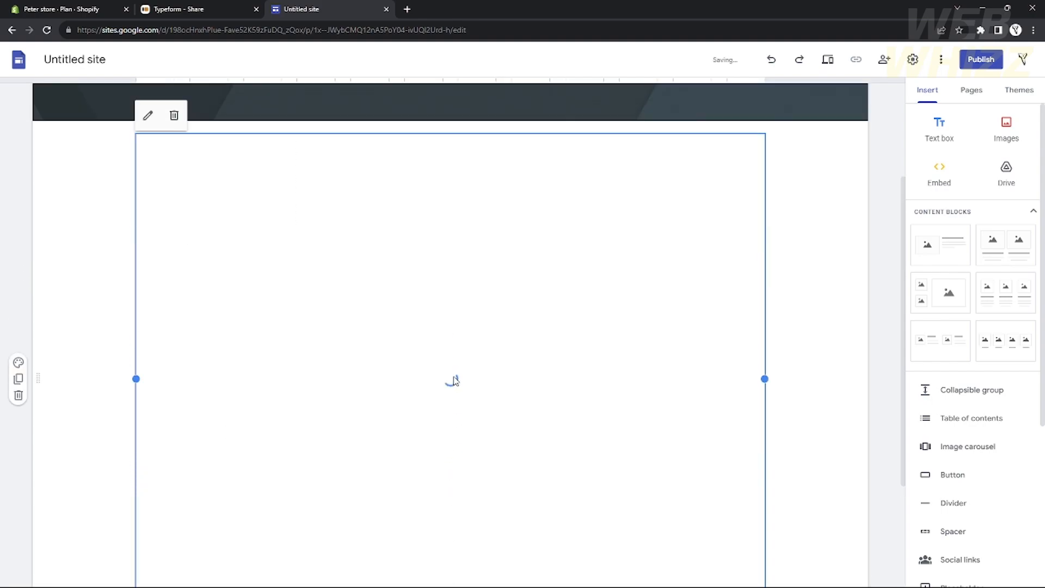
scroll(454, 376, down, 3)
scroll(341, 345, down, 2)
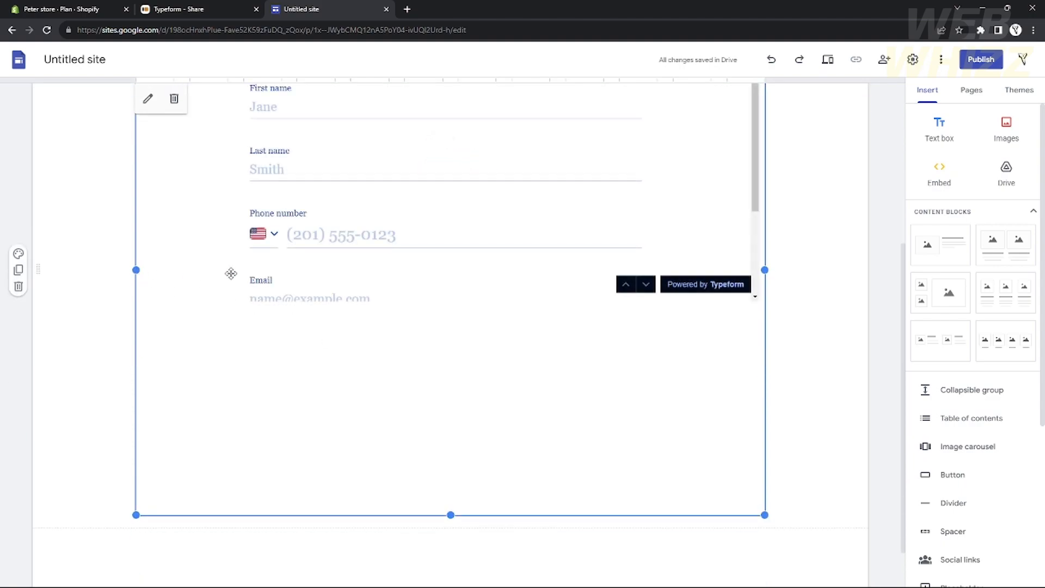
scroll(299, 347, up, 2)
scroll(321, 351, down, 3)
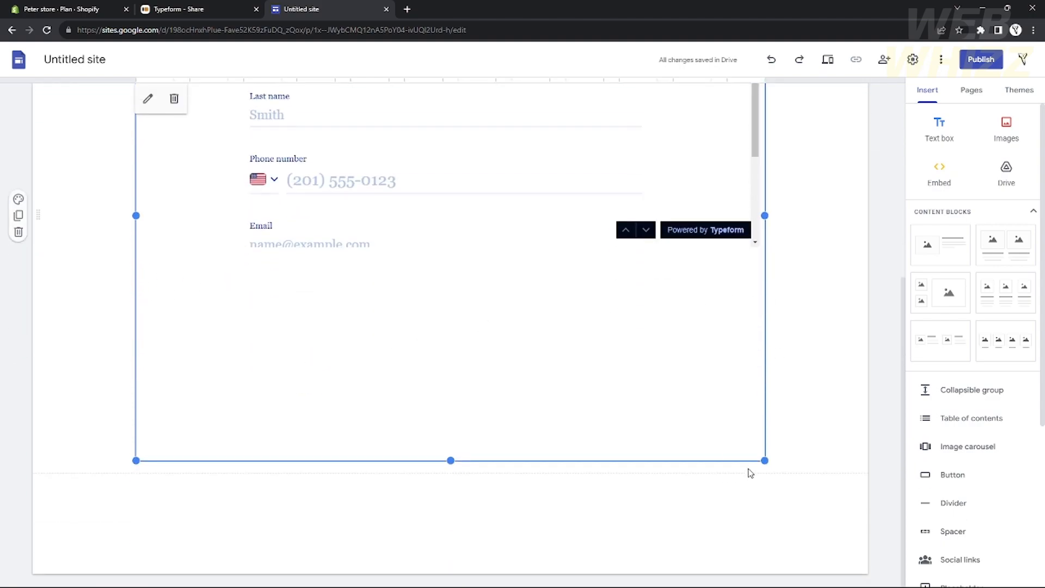
drag(764, 463, 782, 526)
click(836, 526)
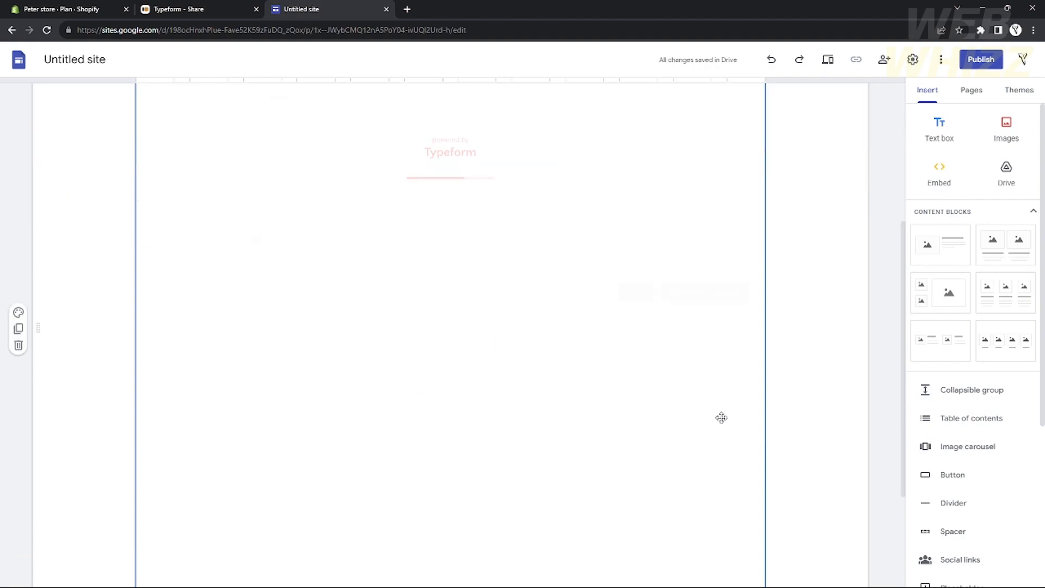
Step: Open the list of Google Forms available to insert on the Contact Page
scroll(994, 539, down, 4)
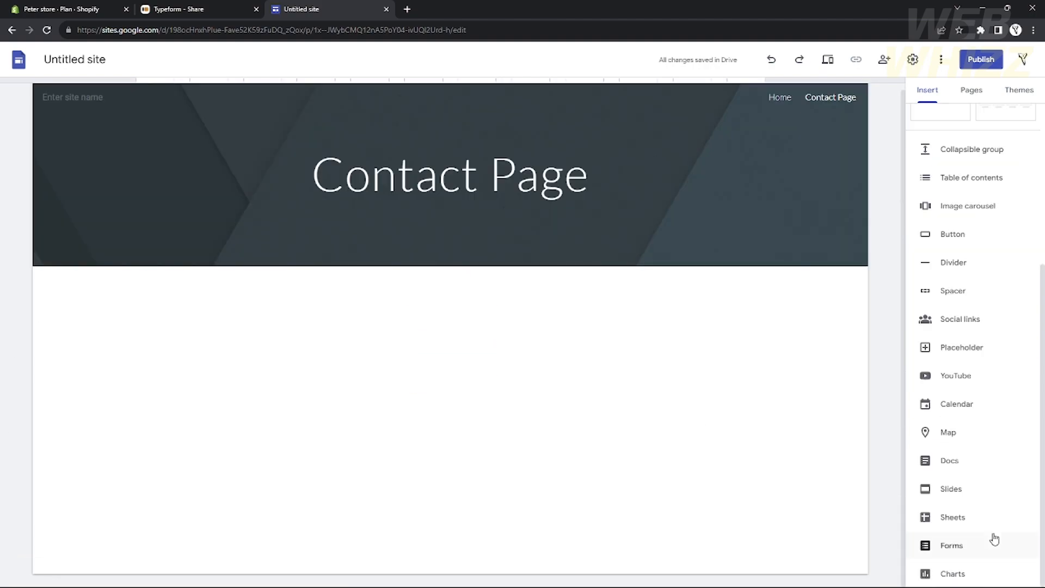
click(968, 547)
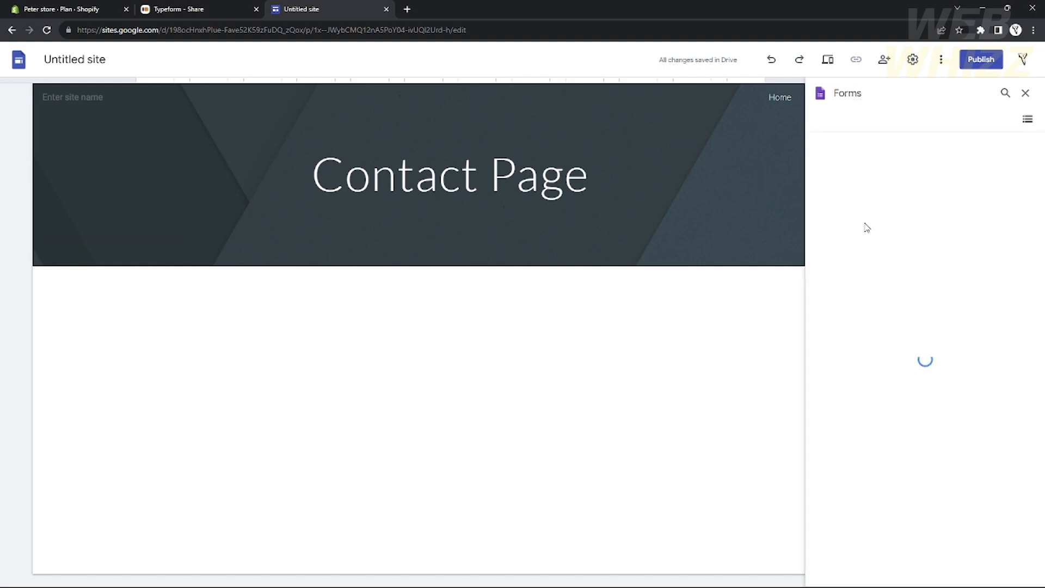
Step: Search the web for "google forms" in a new browser tab, go to Google Forms and create a blank form
click(407, 9)
text(go)
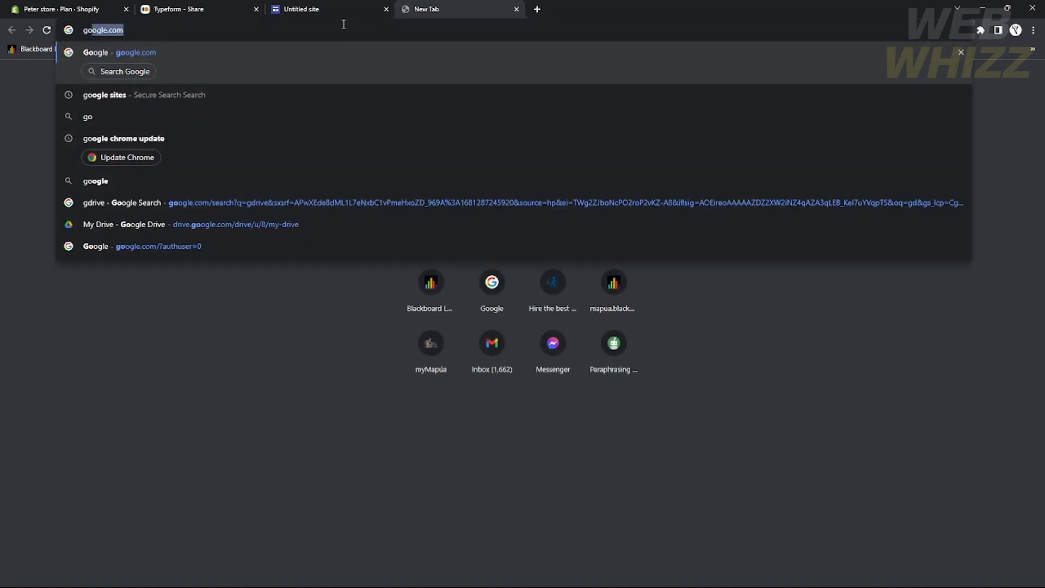
text(ogle f)
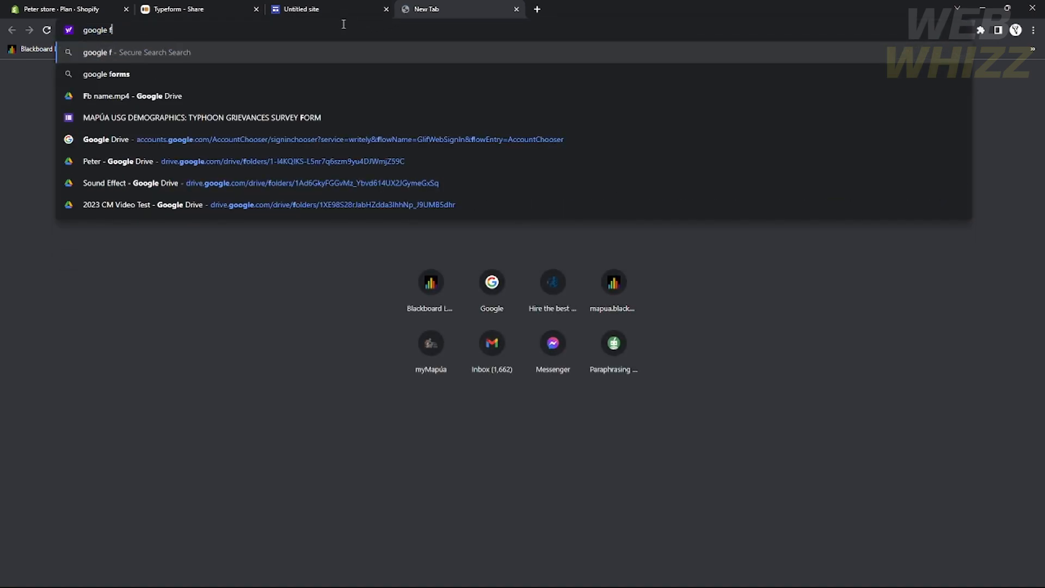
text(orms)
key(Return)
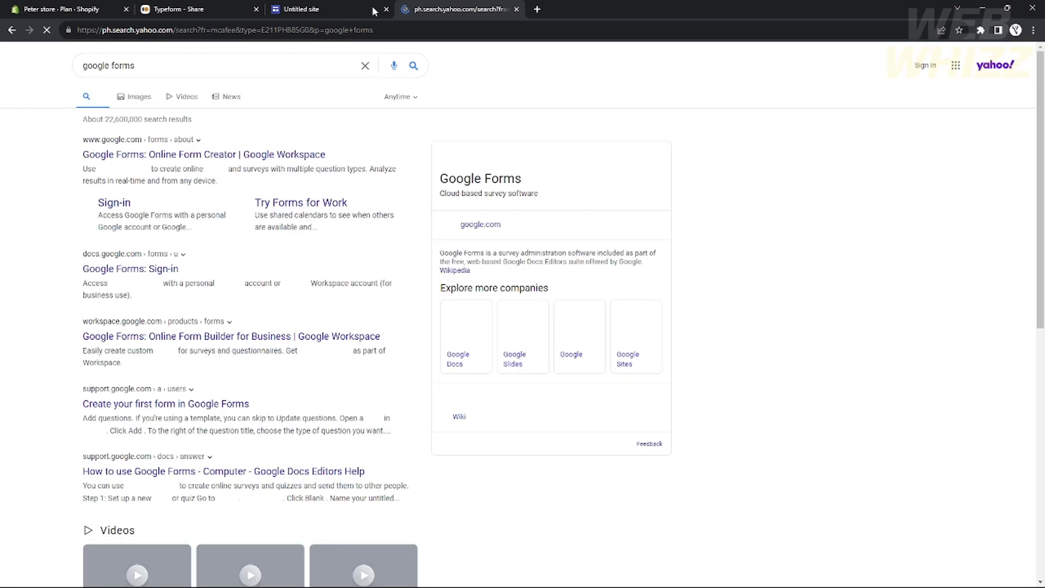
click(225, 156)
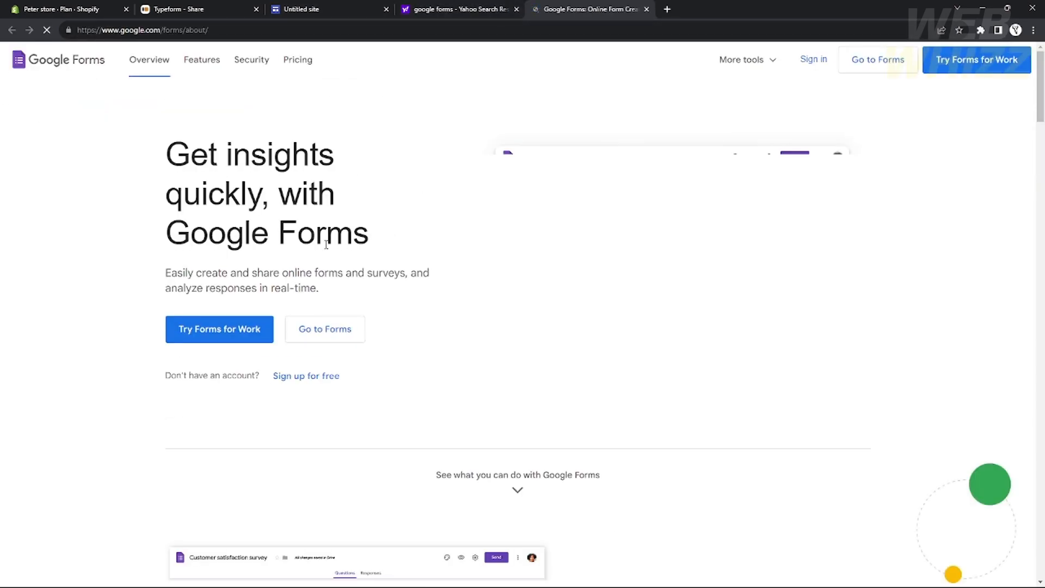
click(813, 61)
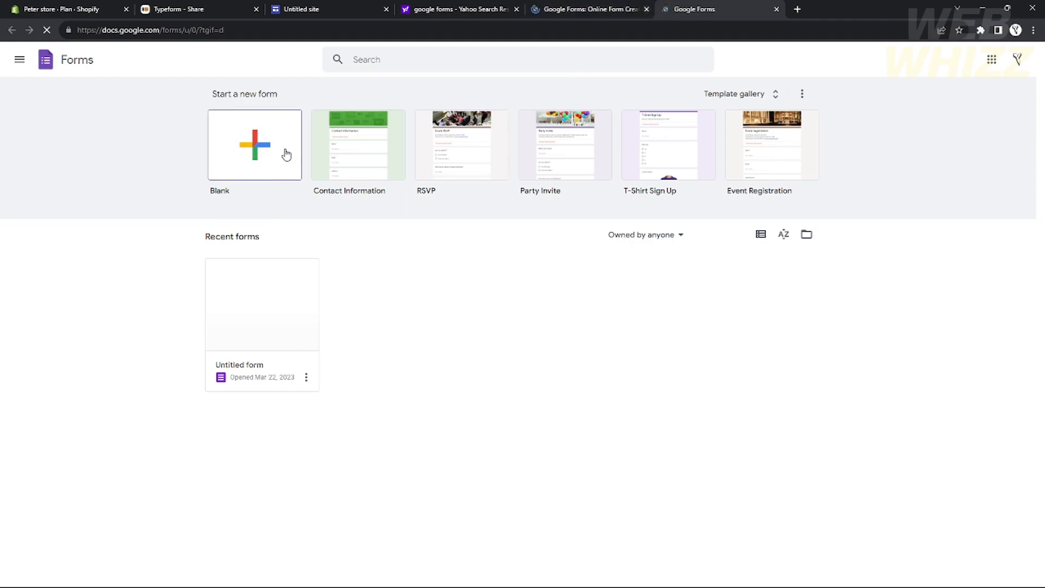
click(258, 153)
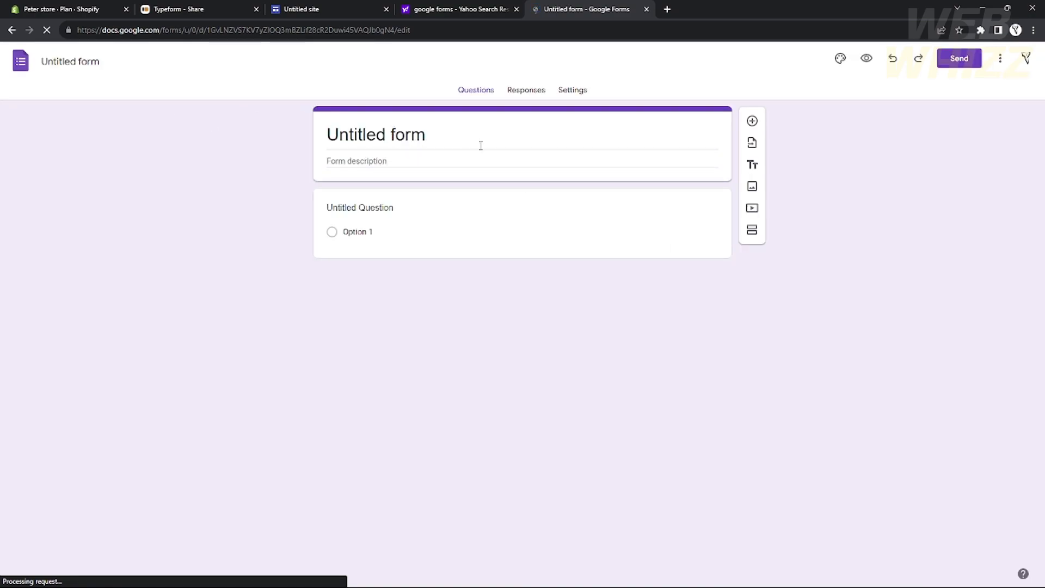
Step: Title the new form "Contact information" and dismiss the tour offer
click(420, 136)
key(ctrl+a)
text(Con)
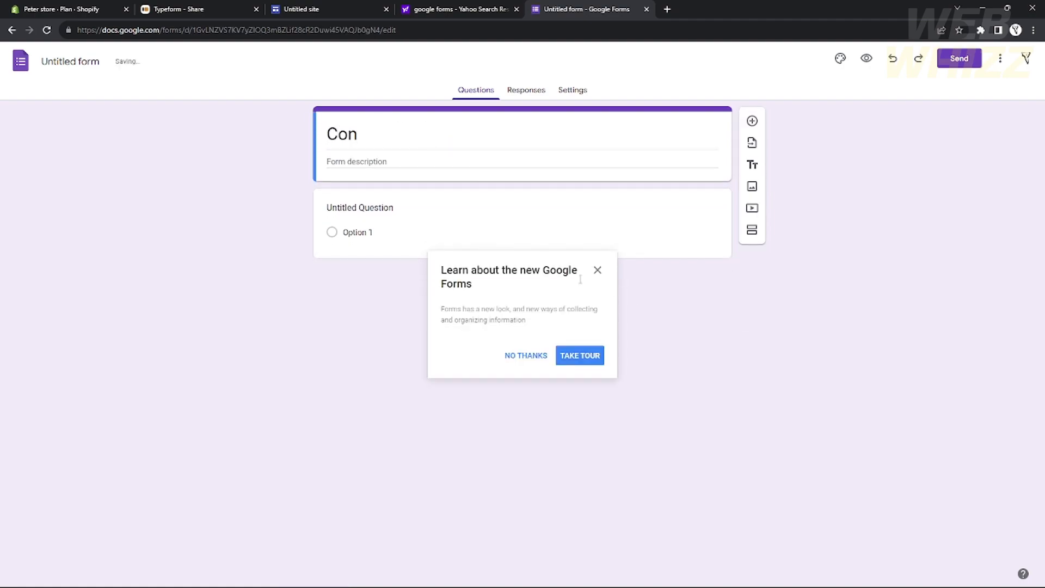
click(597, 270)
text(tact information)
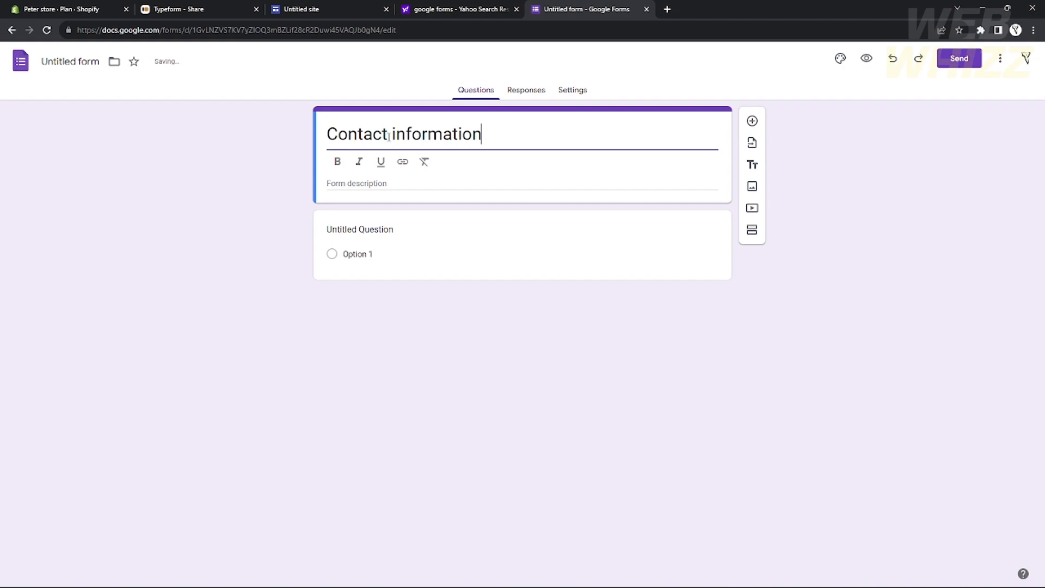
Step: Change the untitled question into a short-answer question titled "Name"
click(373, 251)
text(N)
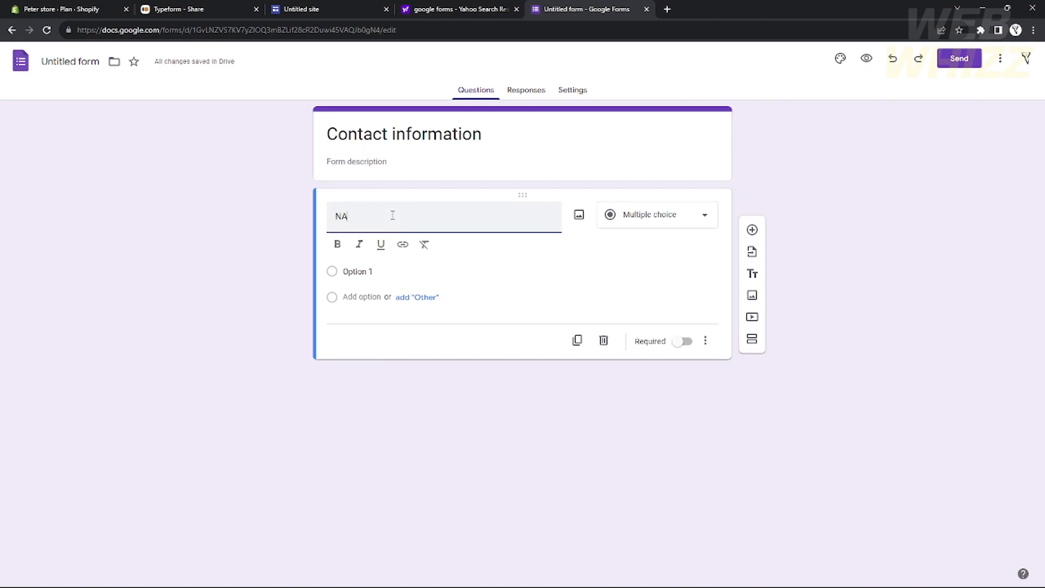
text(ame)
click(642, 213)
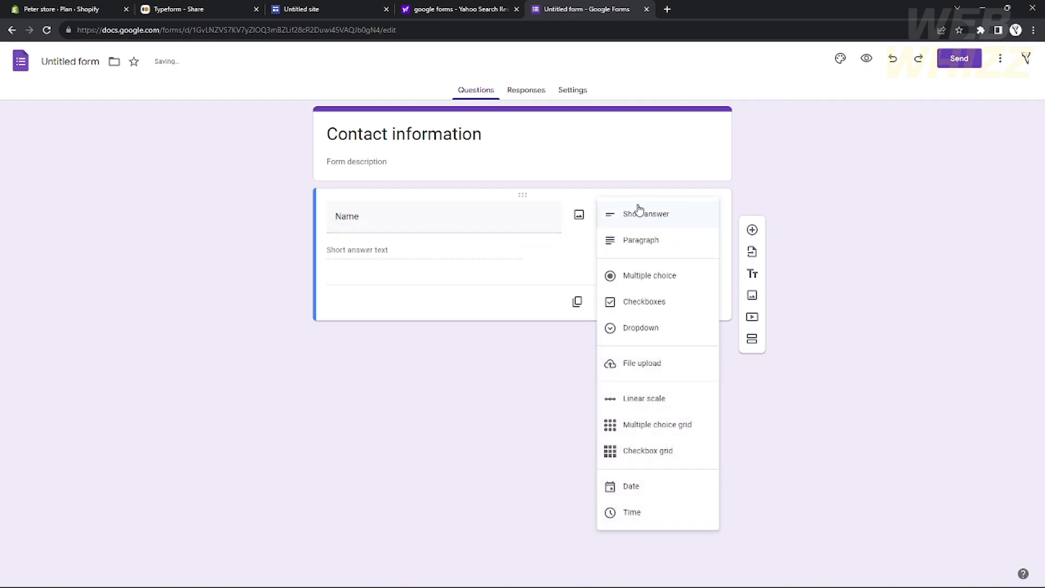
click(645, 214)
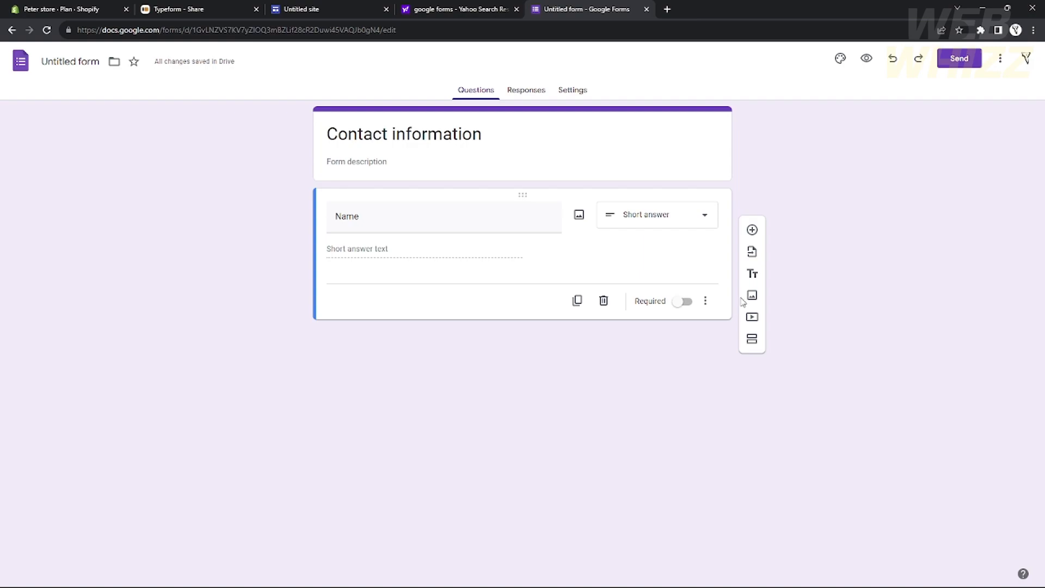
Step: Add two more short-answer questions to the form, titled "Email address" and "Contact number"
click(752, 230)
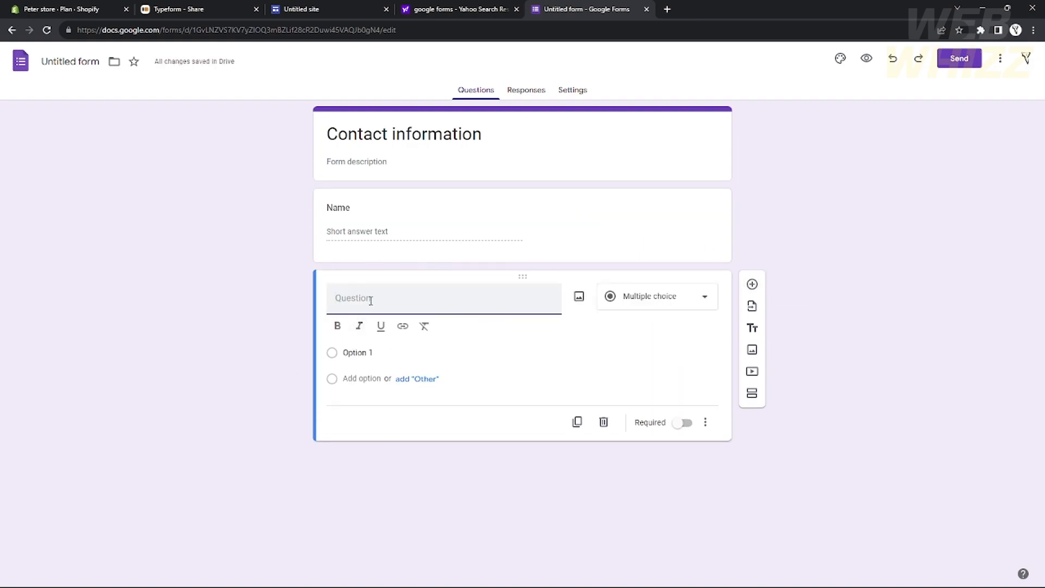
text(Email address)
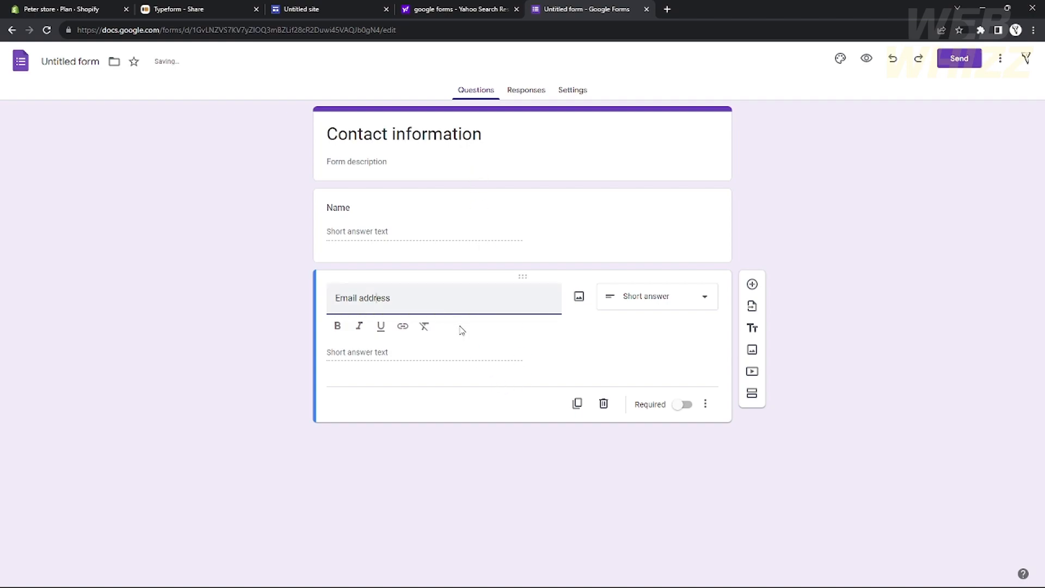
click(752, 284)
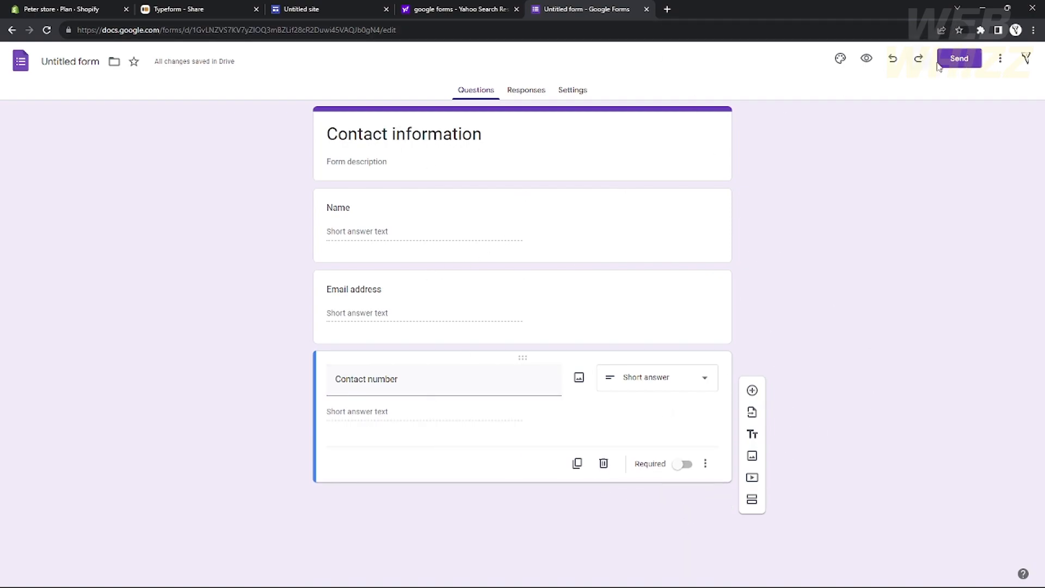
click(1001, 60)
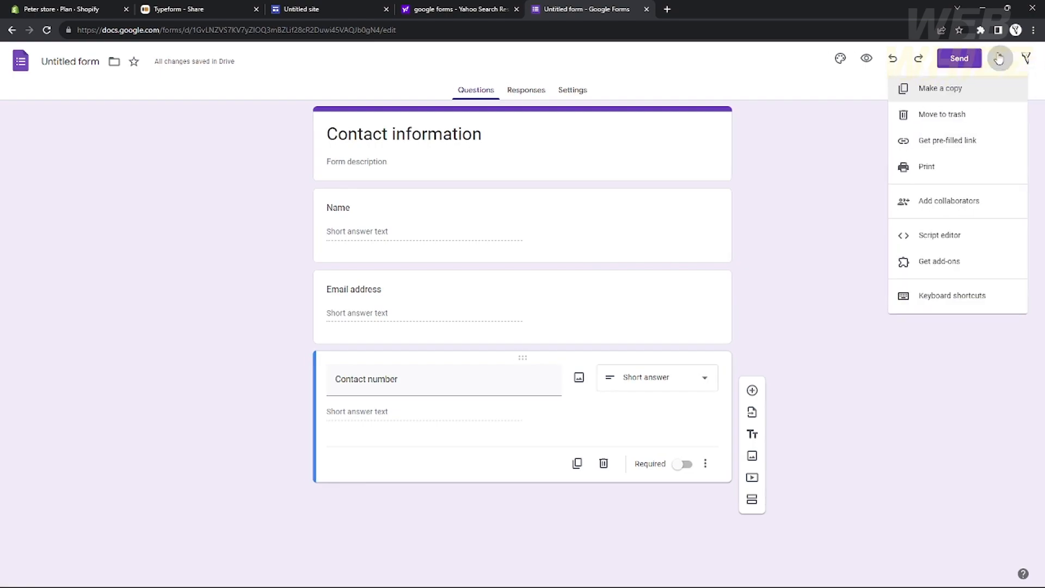
click(998, 60)
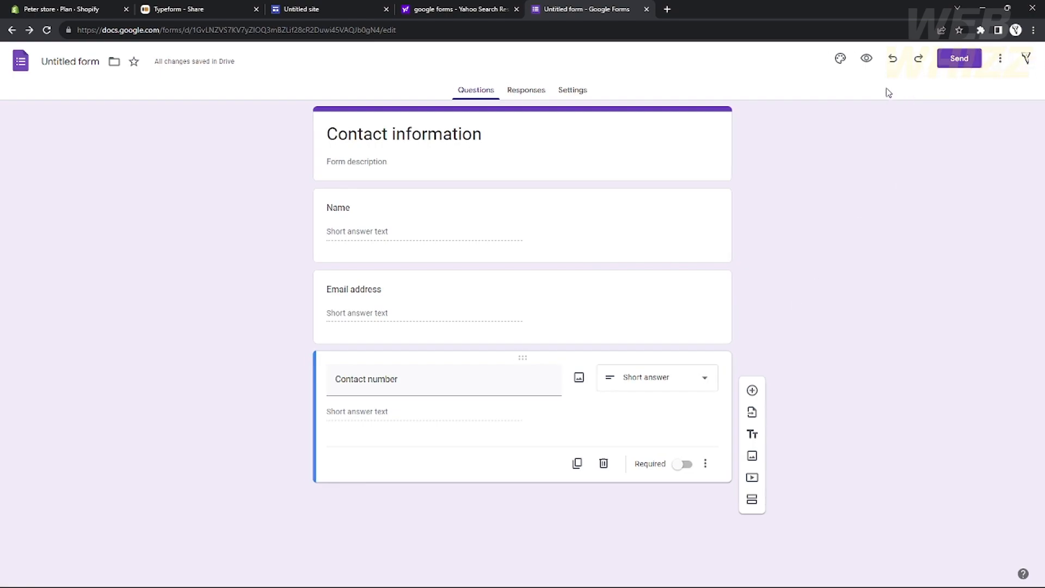
click(973, 63)
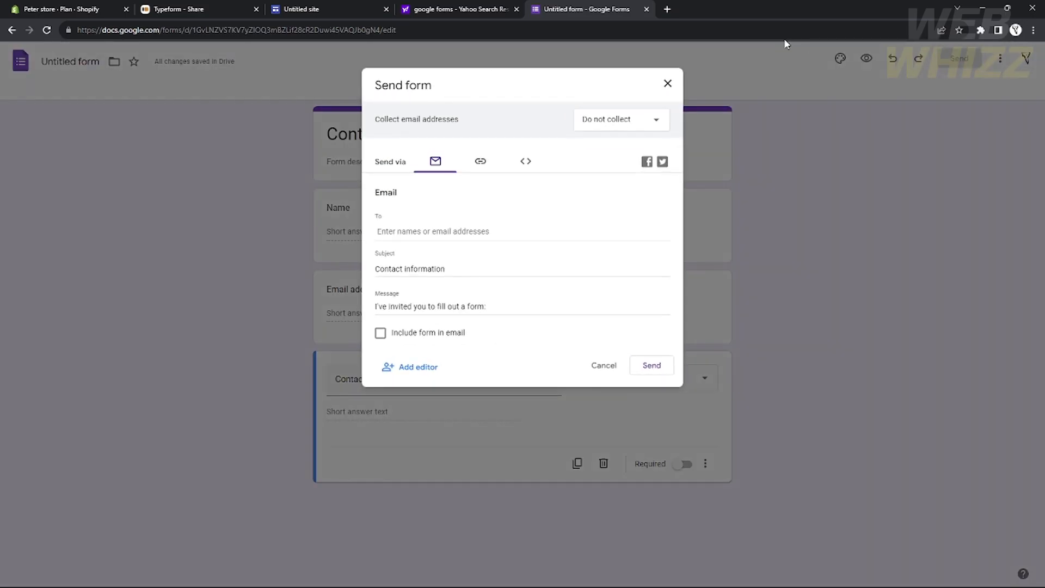
click(603, 366)
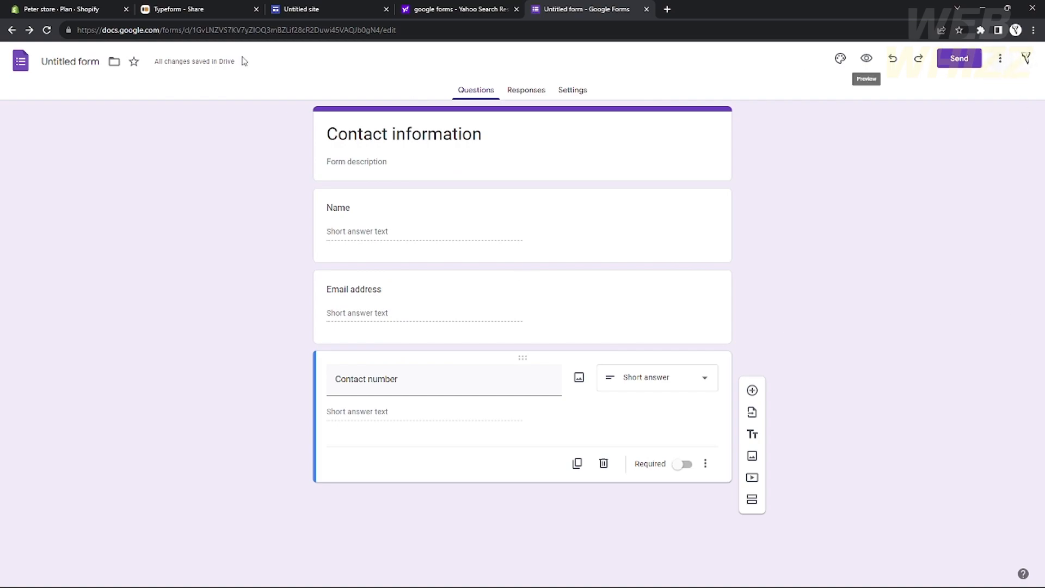
click(115, 62)
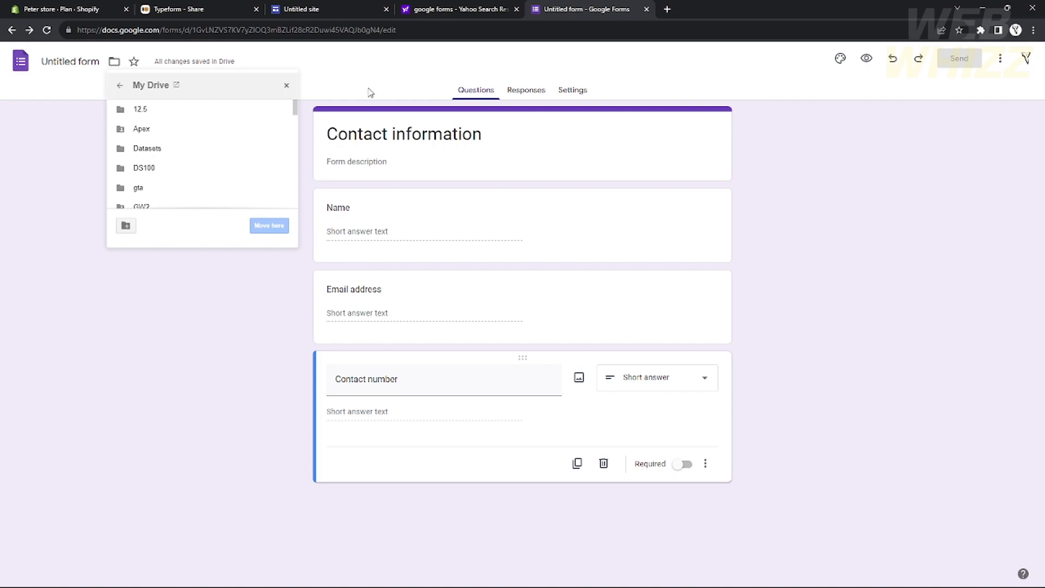
click(287, 87)
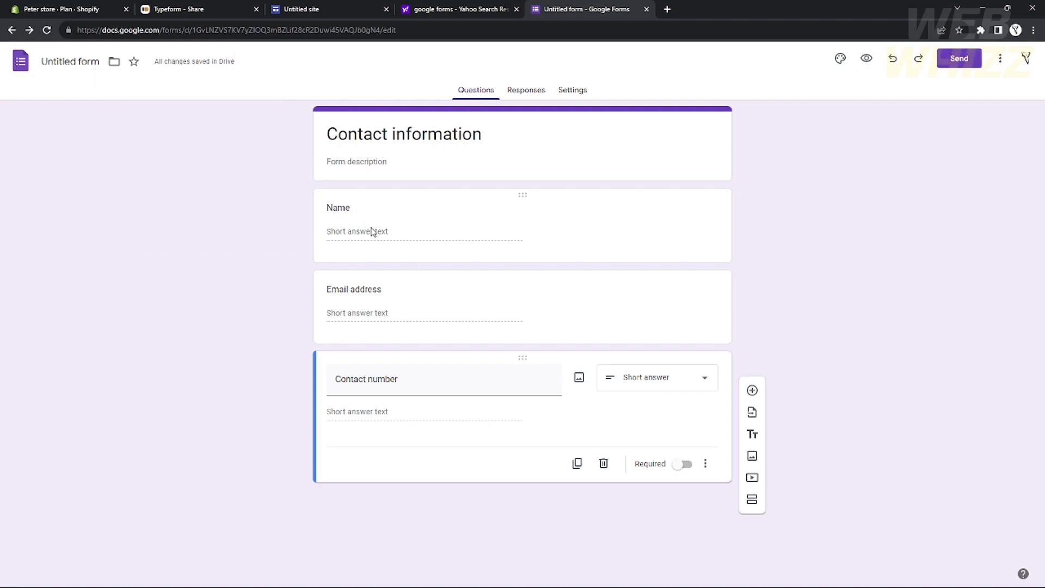
click(423, 328)
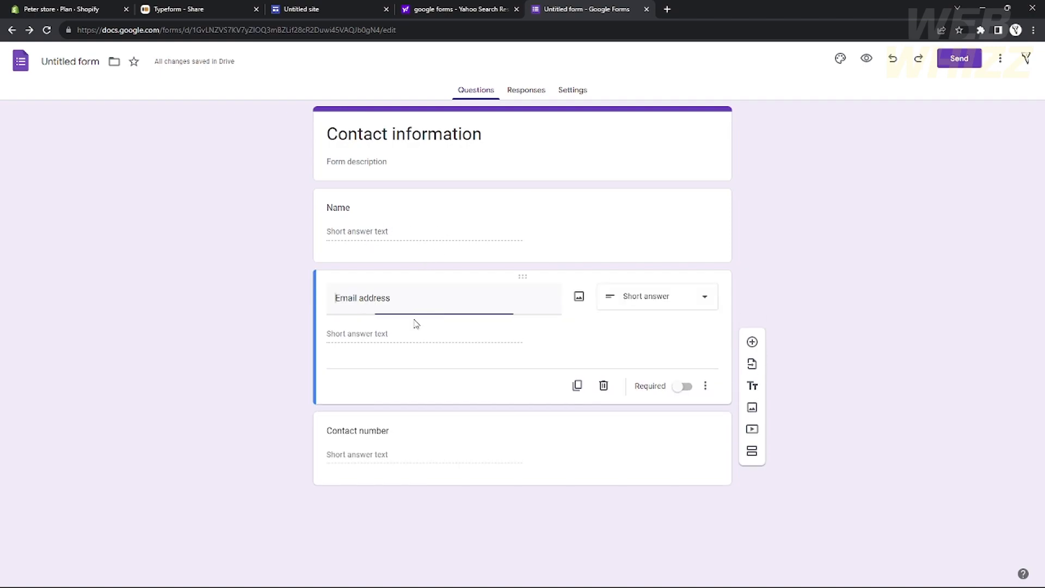
click(383, 226)
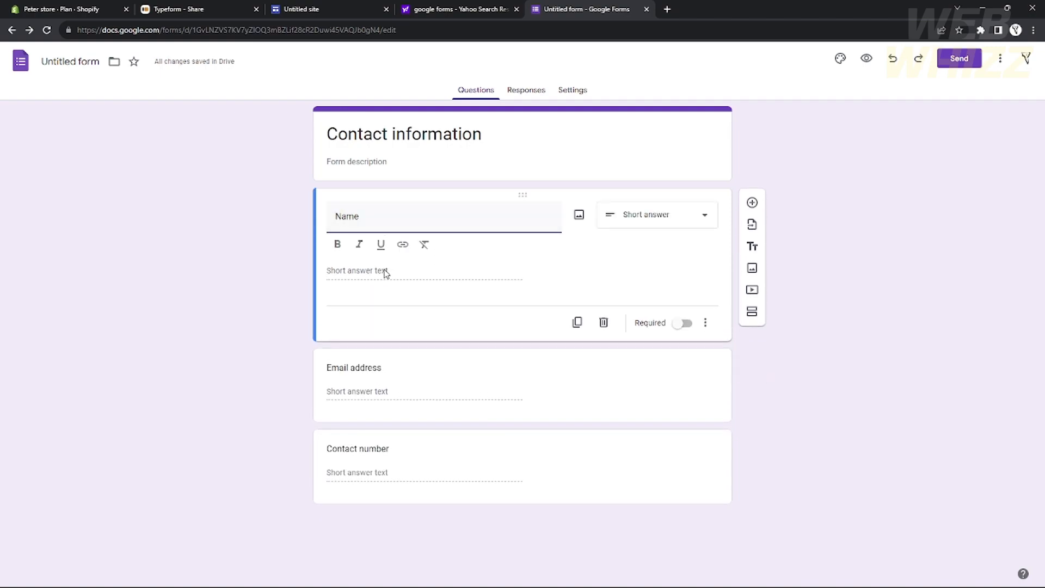
click(406, 321)
Step: Switch to the Google Sites tab and reload the page to refresh the list of insertable Google Forms
click(460, 9)
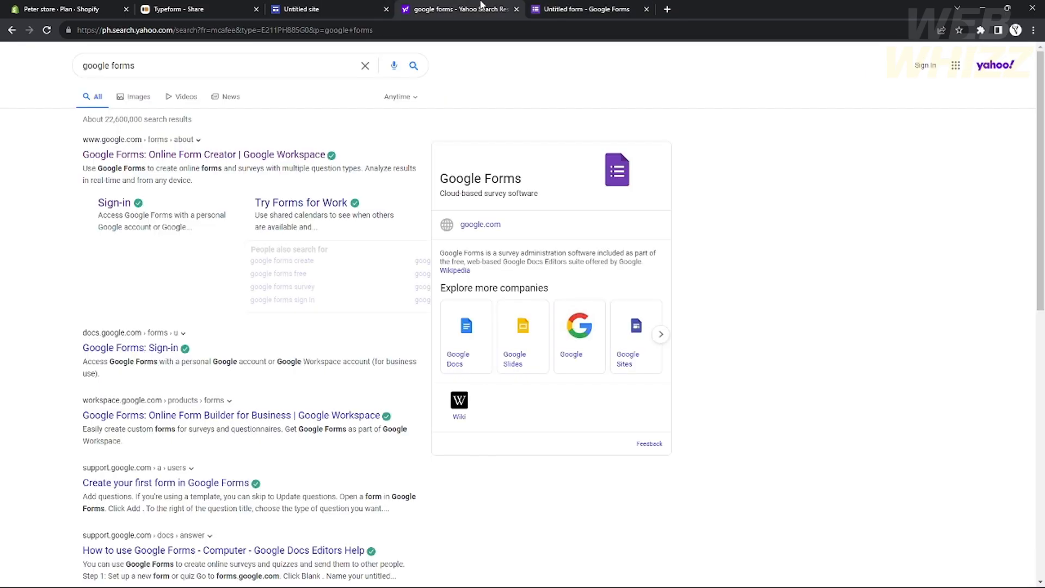
click(304, 8)
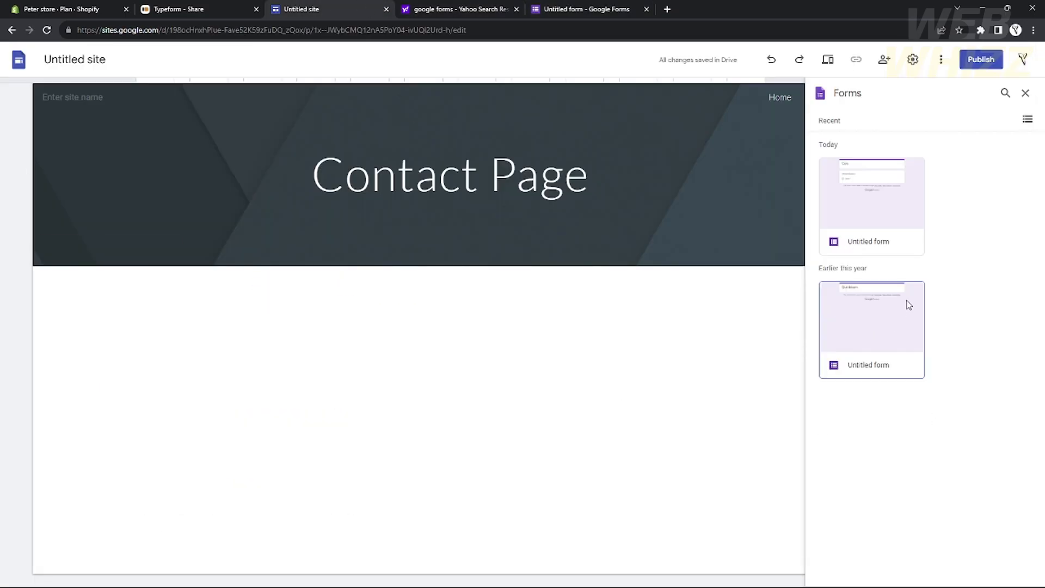
click(898, 225)
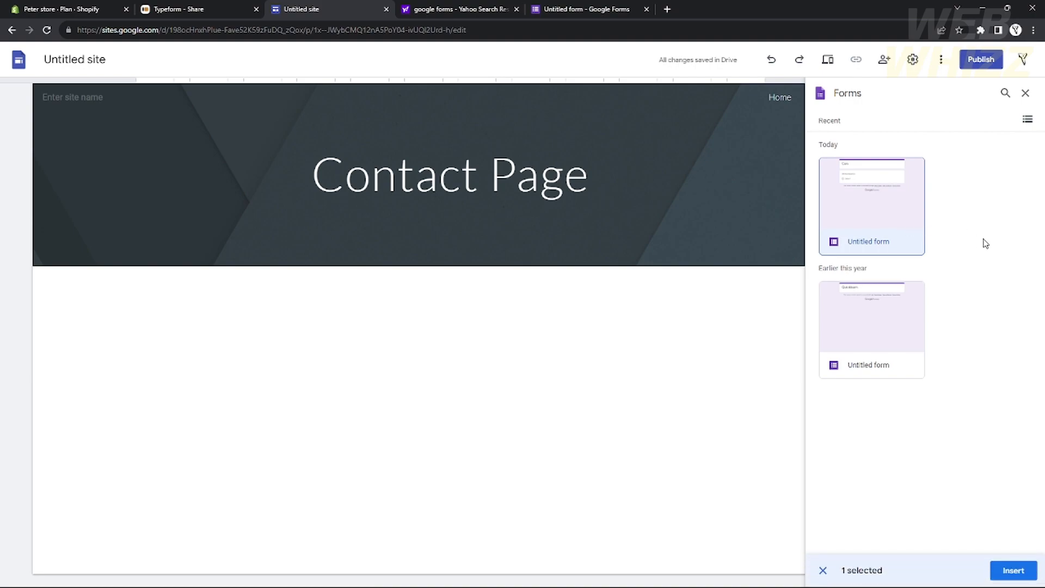
click(869, 207)
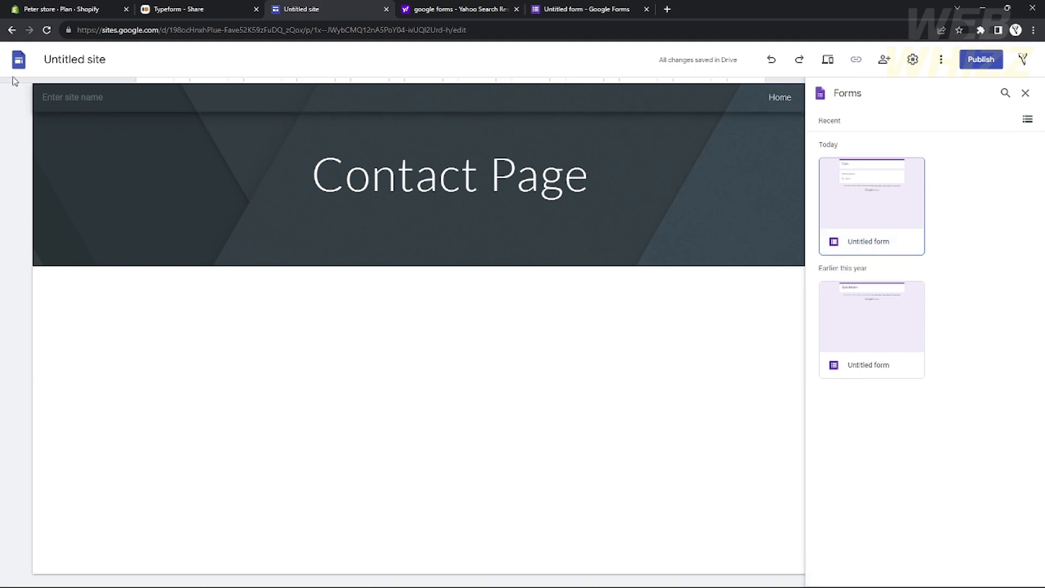
click(46, 30)
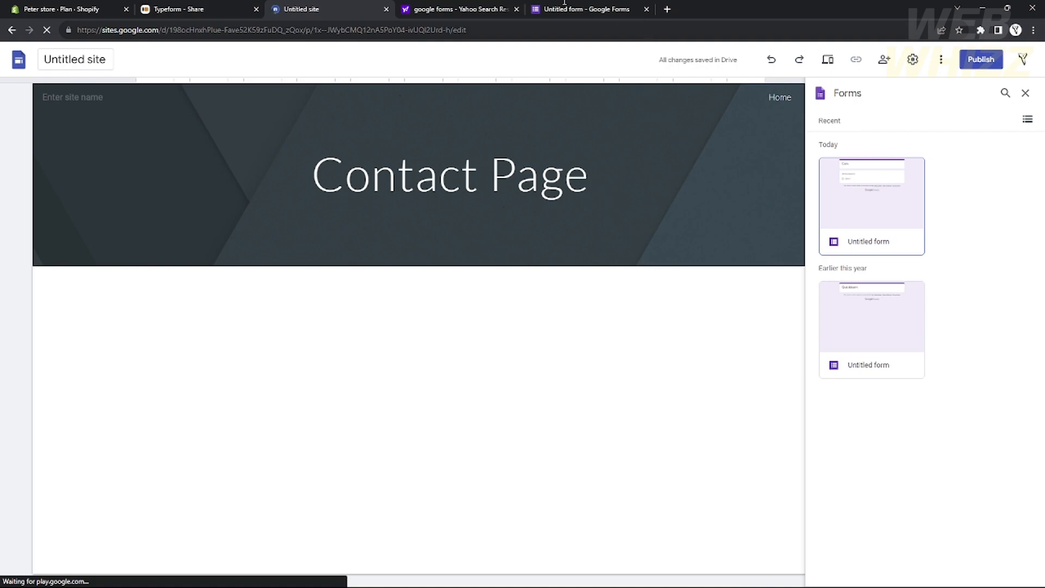
scroll(987, 417, down, 5)
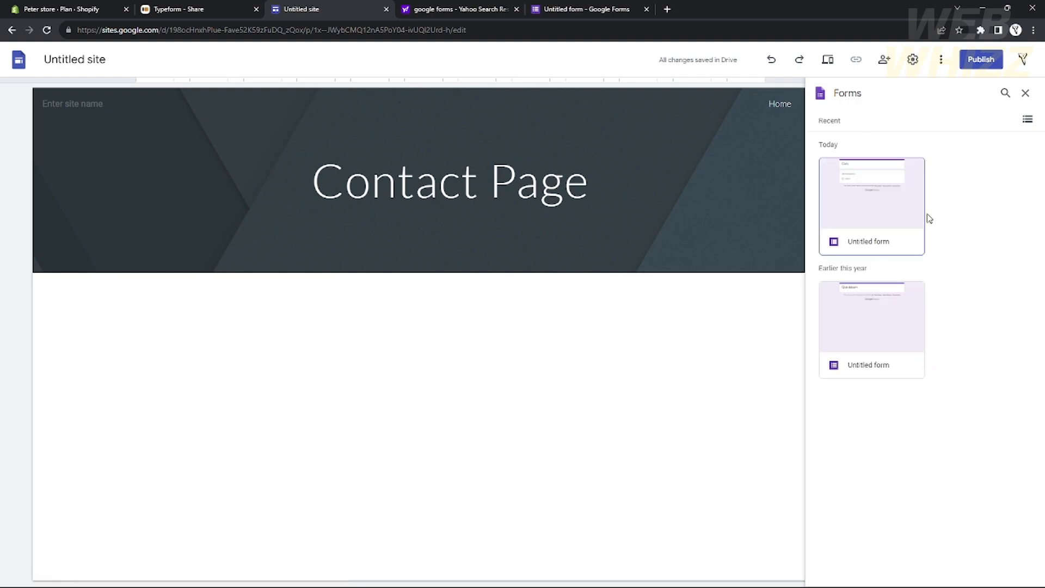
Step: Switch to the Google Forms tab, rename the form file as "Contact information" and reload the form
click(626, 9)
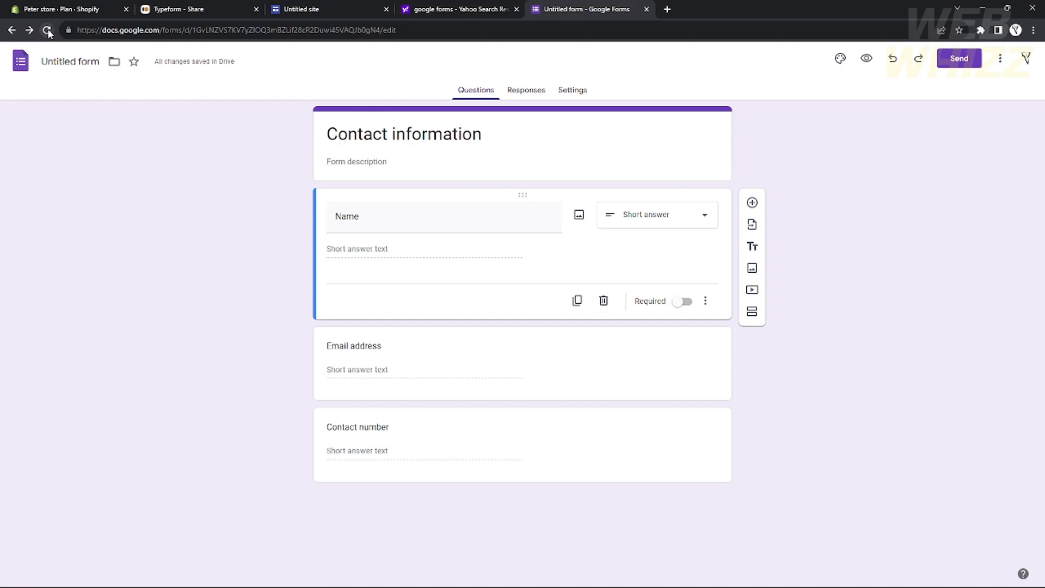
click(98, 61)
click(143, 137)
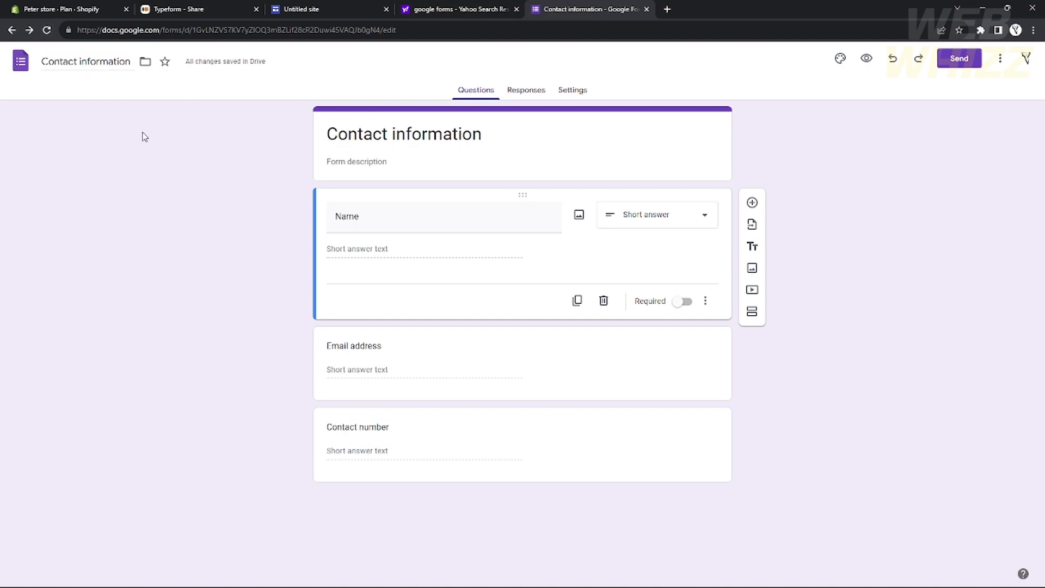
click(47, 30)
Step: Return to the Google Sites tab and insert the "Contact information" form below the Contact Page header
click(482, 9)
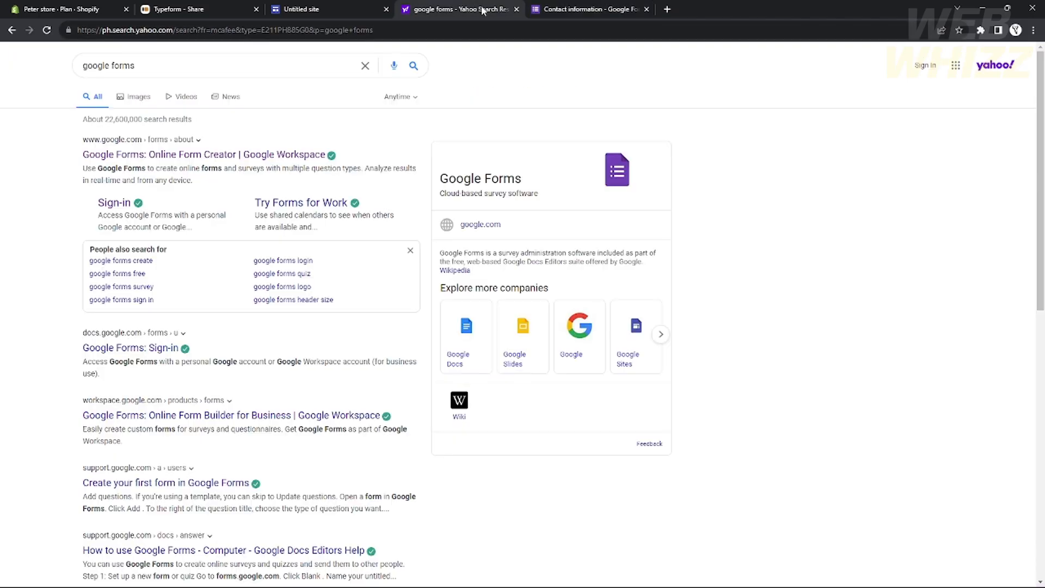
click(342, 11)
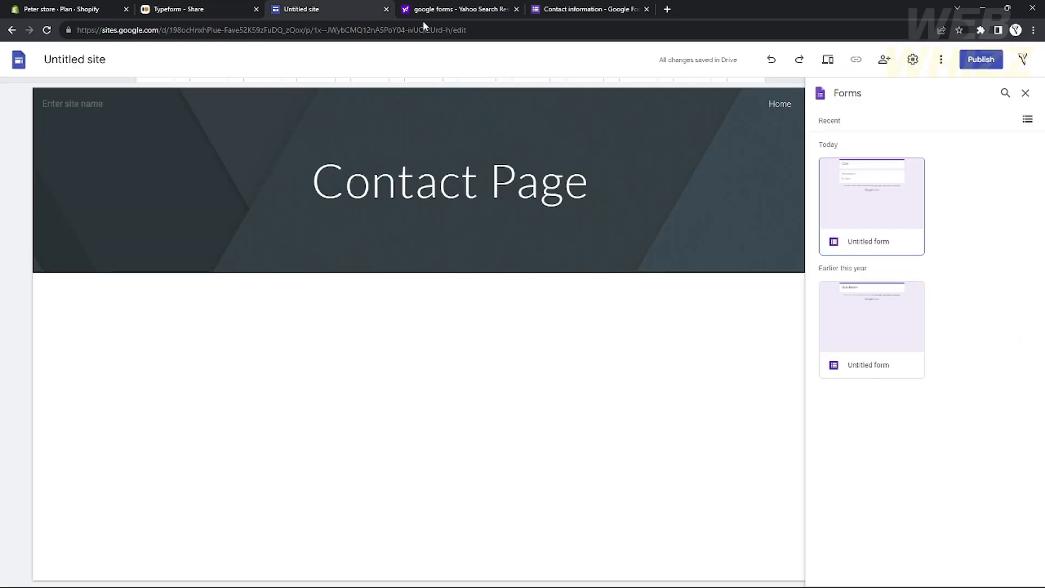
click(875, 197)
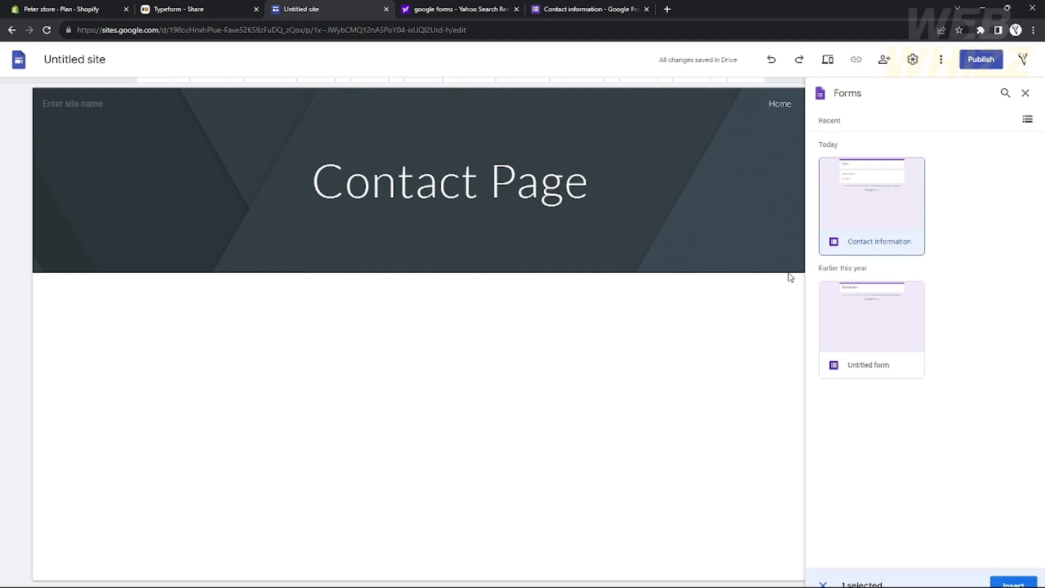
click(858, 219)
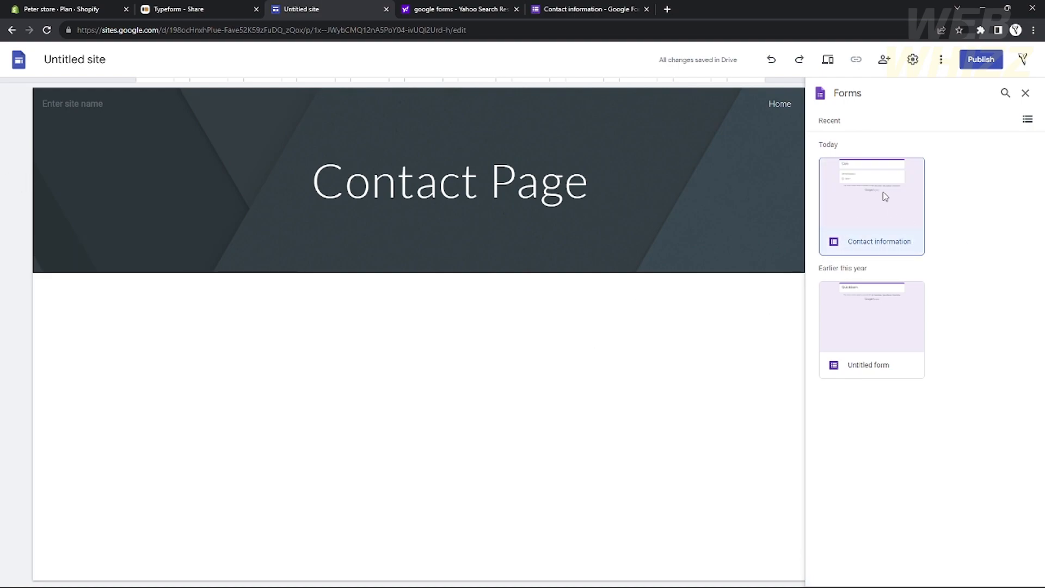
double_click(898, 193)
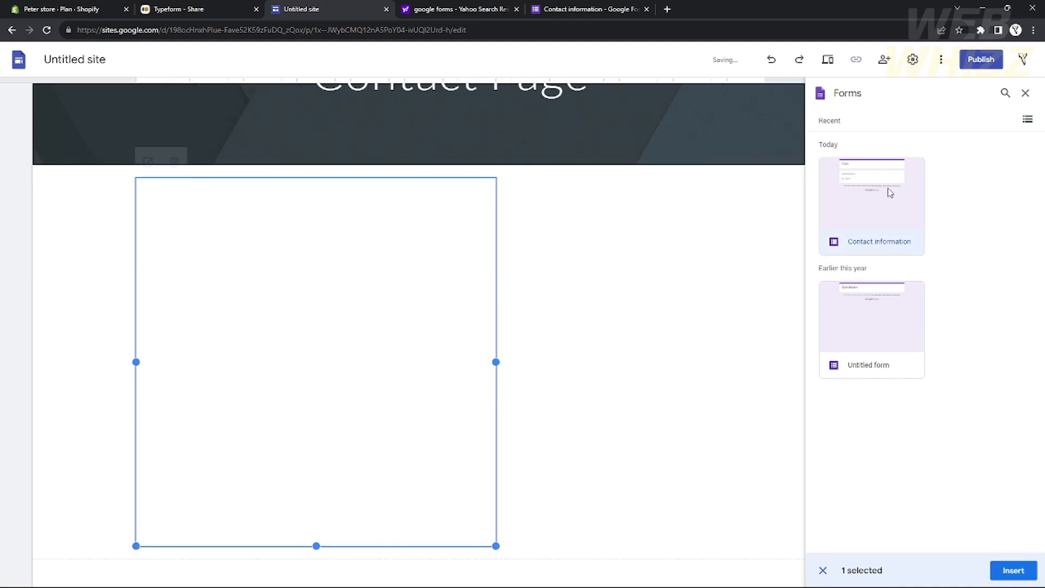
right_click(891, 187)
click(1004, 222)
scroll(545, 359, down, 1)
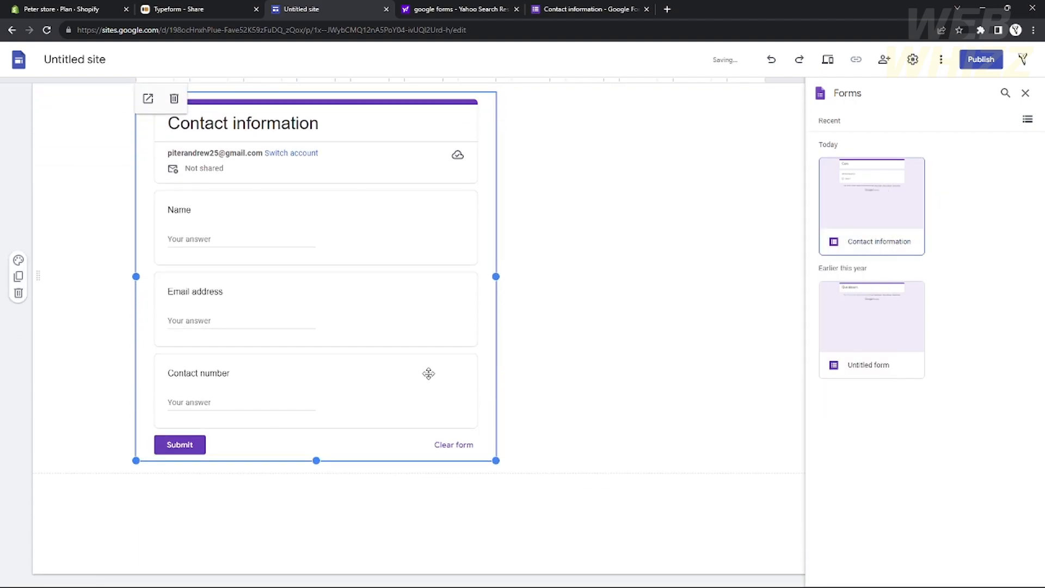
Step: Enlarge the inserted Contact information form's frame, making it both wider and taller, and review the form on the page
drag(495, 460, 709, 501)
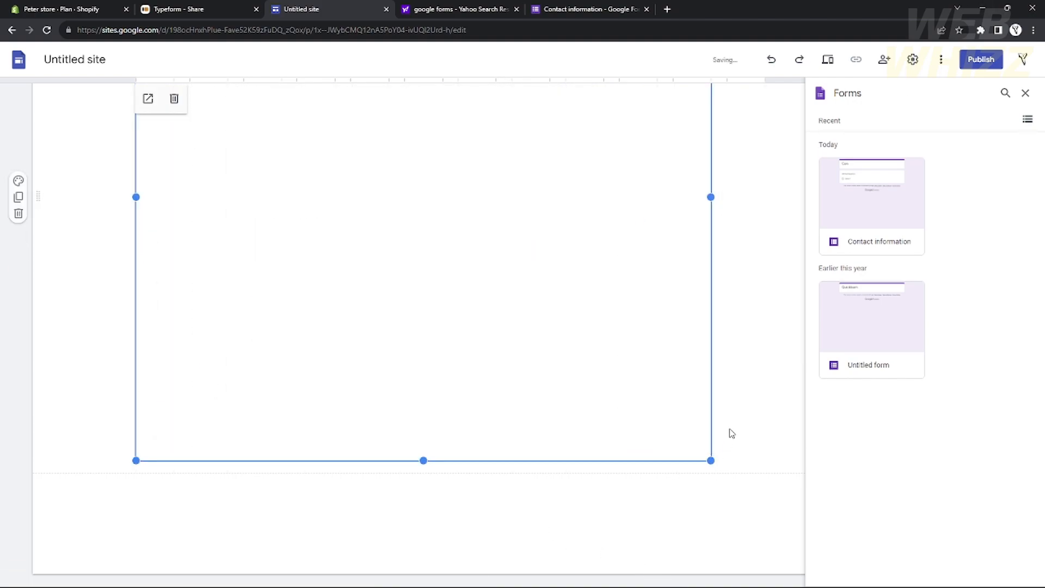
drag(710, 459, 760, 488)
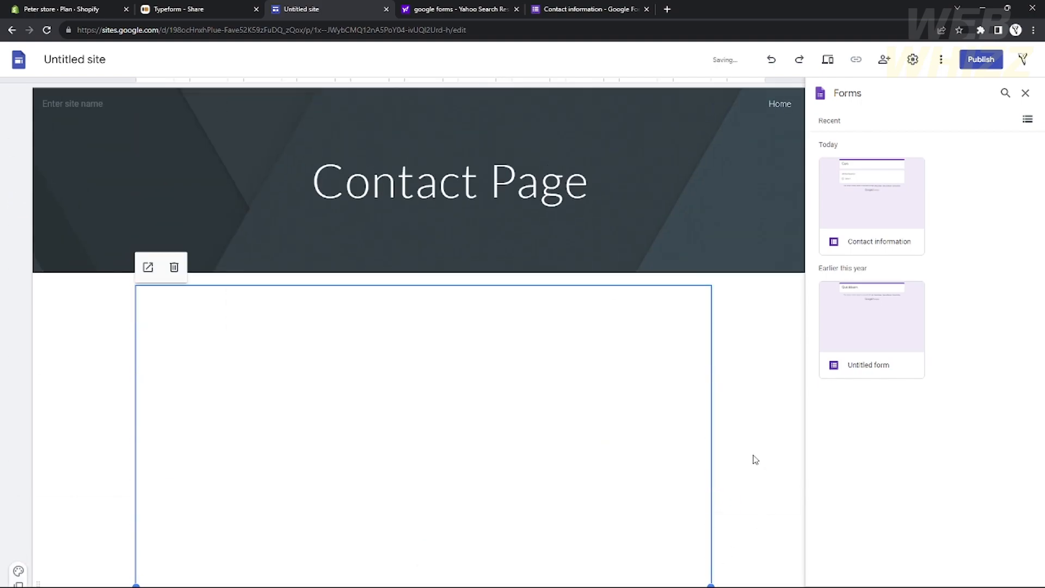
click(757, 314)
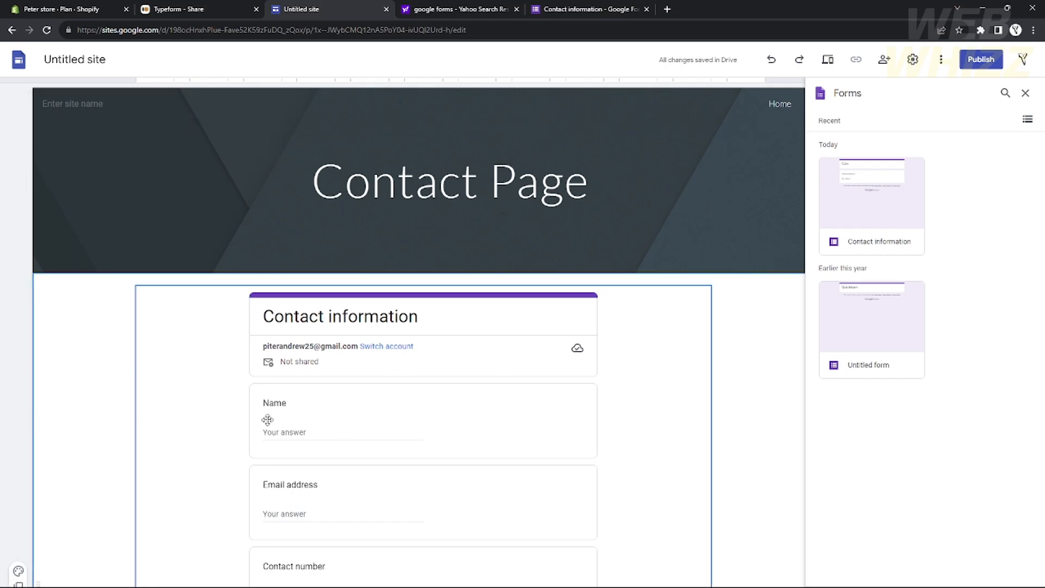
scroll(266, 426, down, 4)
scroll(381, 376, up, 4)
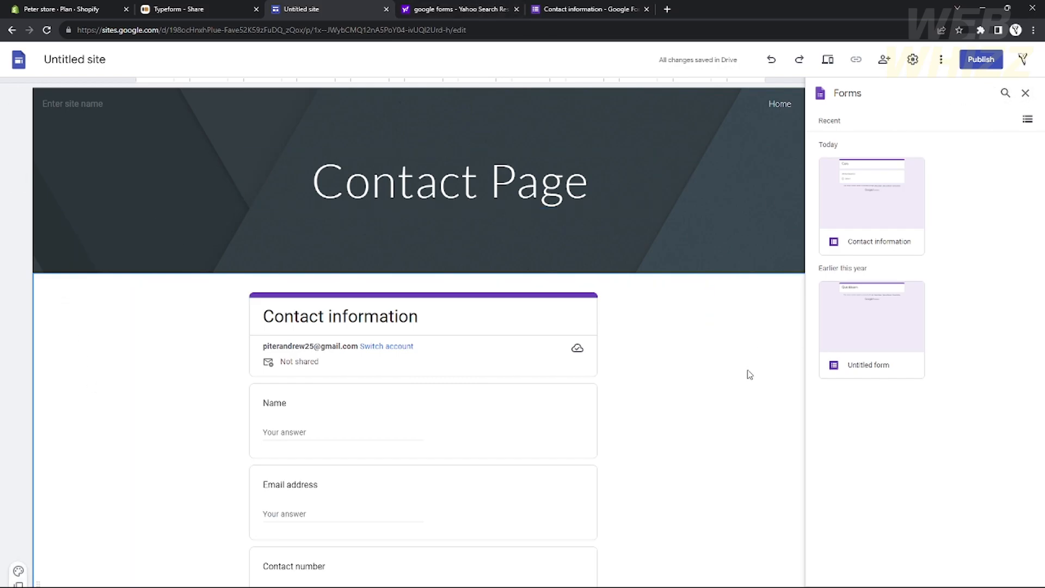
Step: Publish the site to the web with the web address peter0p
click(984, 61)
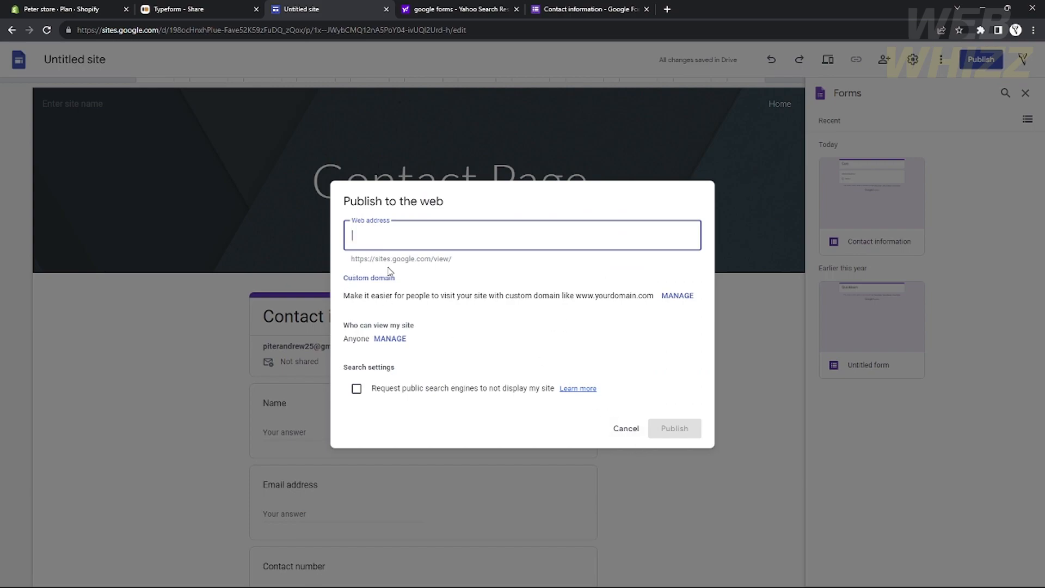
text(pe)
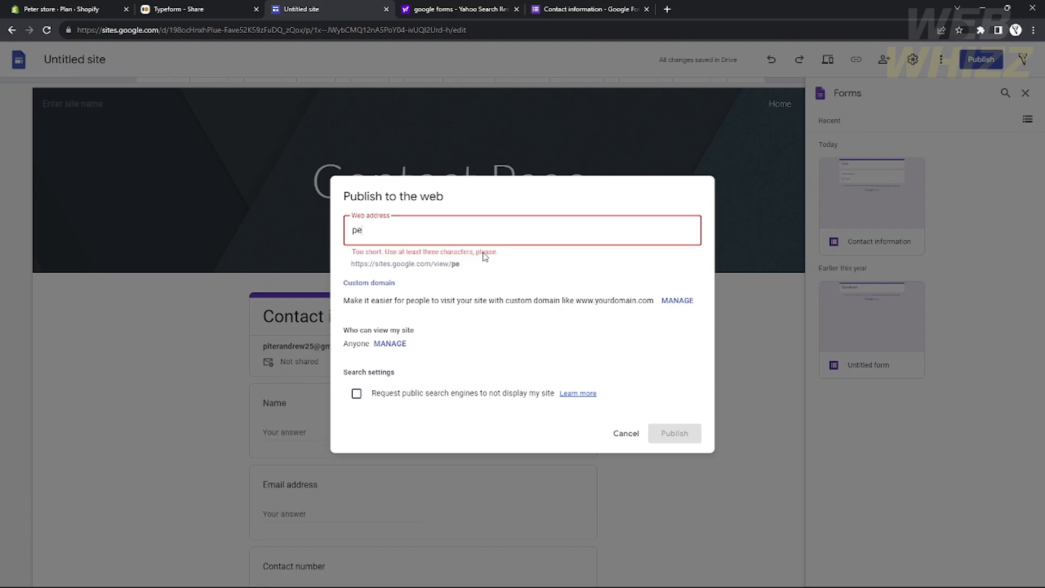
text(ter0p)
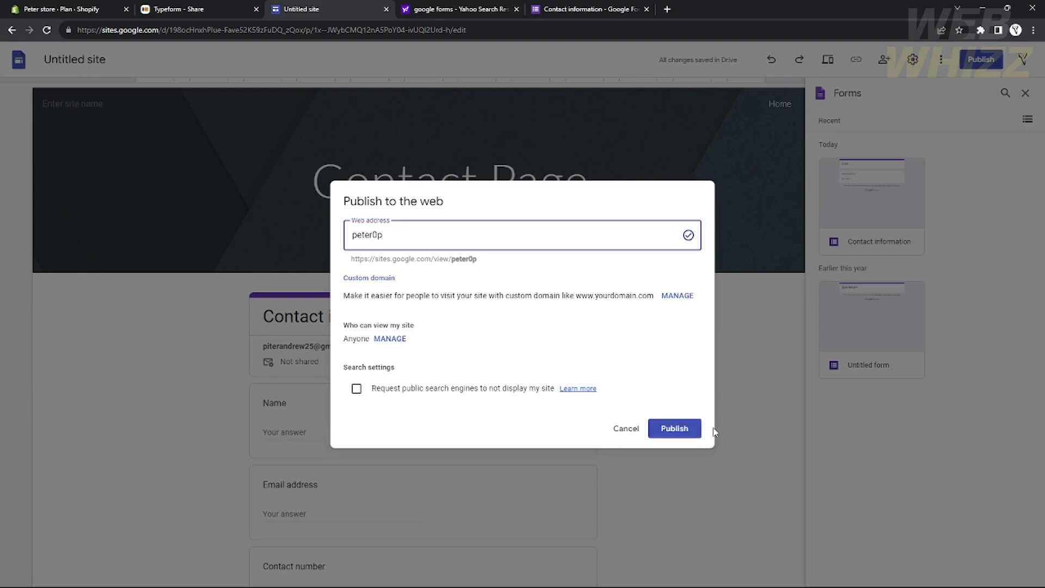
click(688, 438)
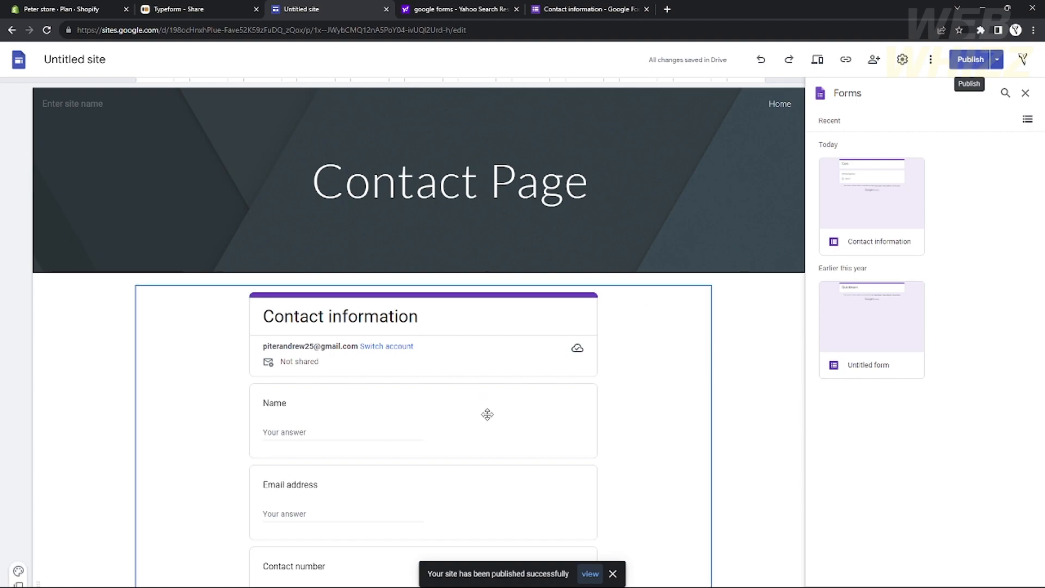
Step: View the published site, check the contact form's answer fields and look at both the Home and Contact Page
click(590, 574)
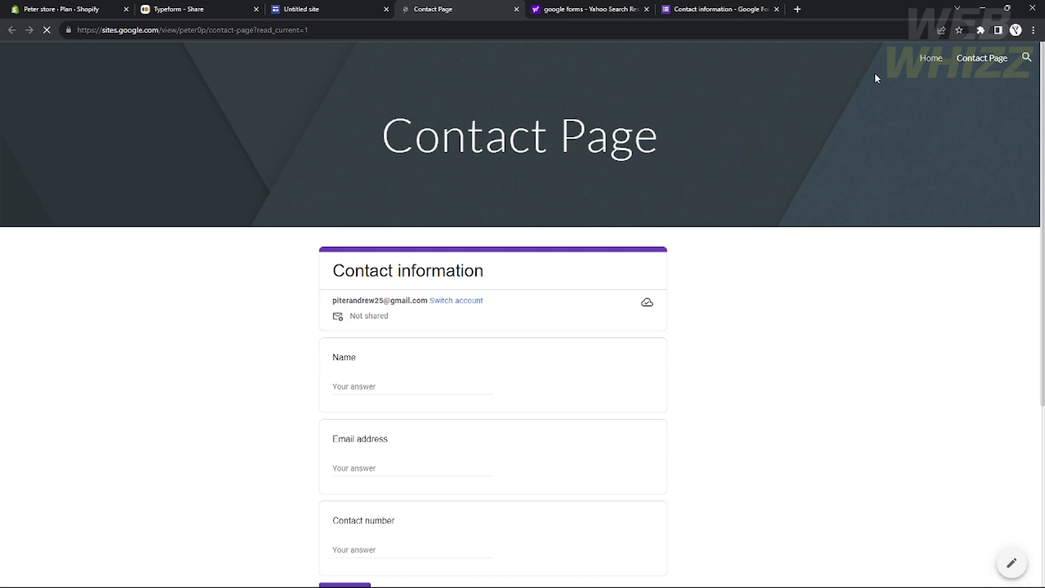
scroll(448, 334, down, 3)
click(373, 219)
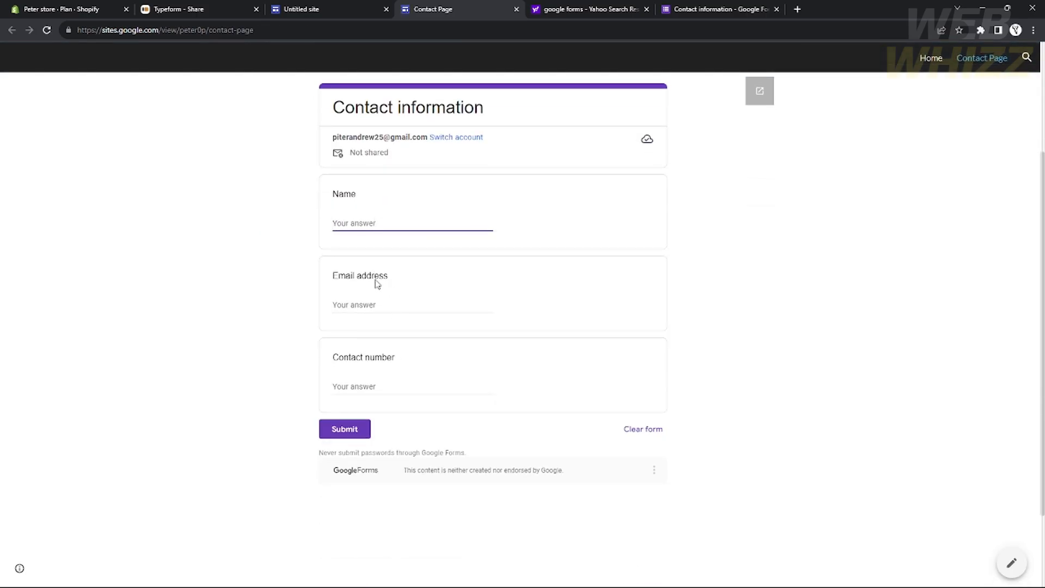
click(377, 303)
scroll(385, 377, up, 3)
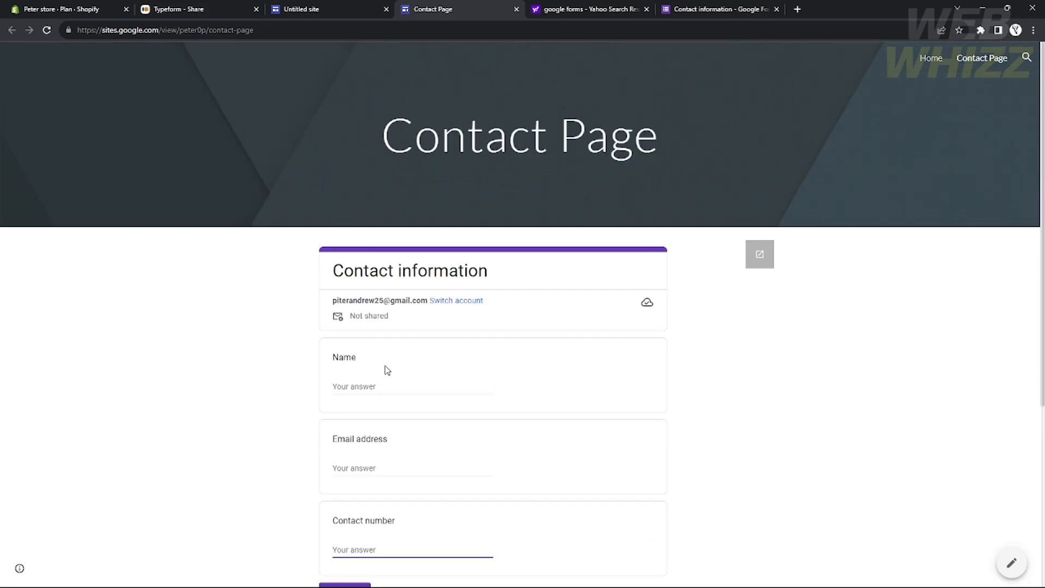
click(378, 392)
click(404, 466)
click(933, 58)
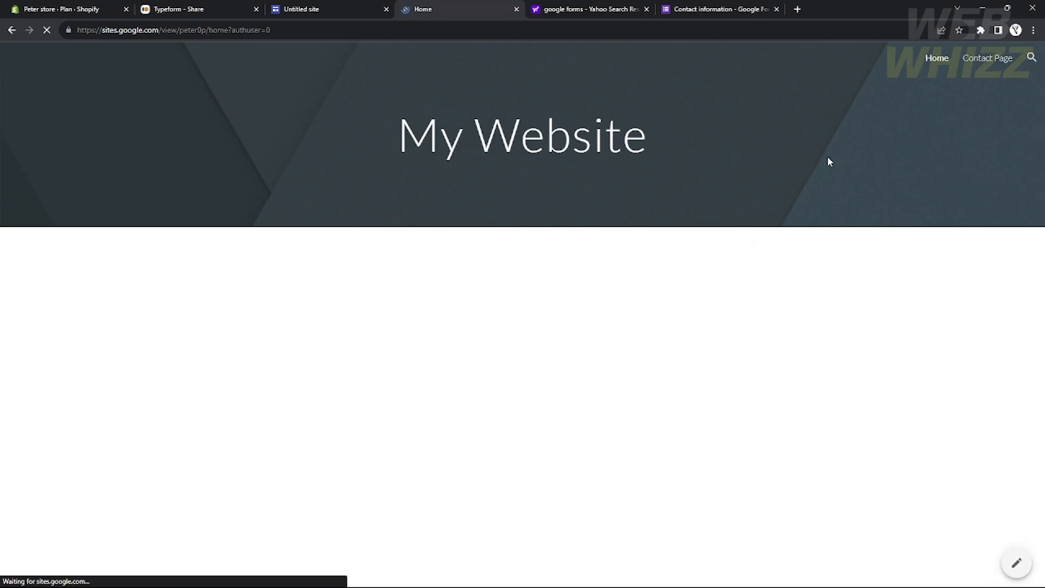
click(990, 59)
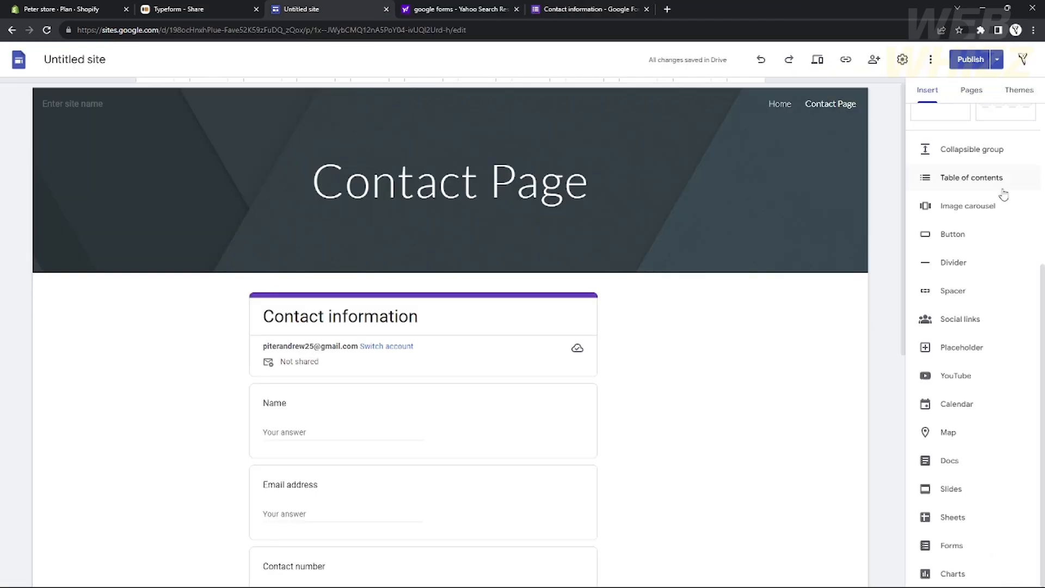
Step: Start an embed by code on the Contact Page, switch to the Typeform tab and copy the form's standard embed code
scroll(1002, 198, up, 4)
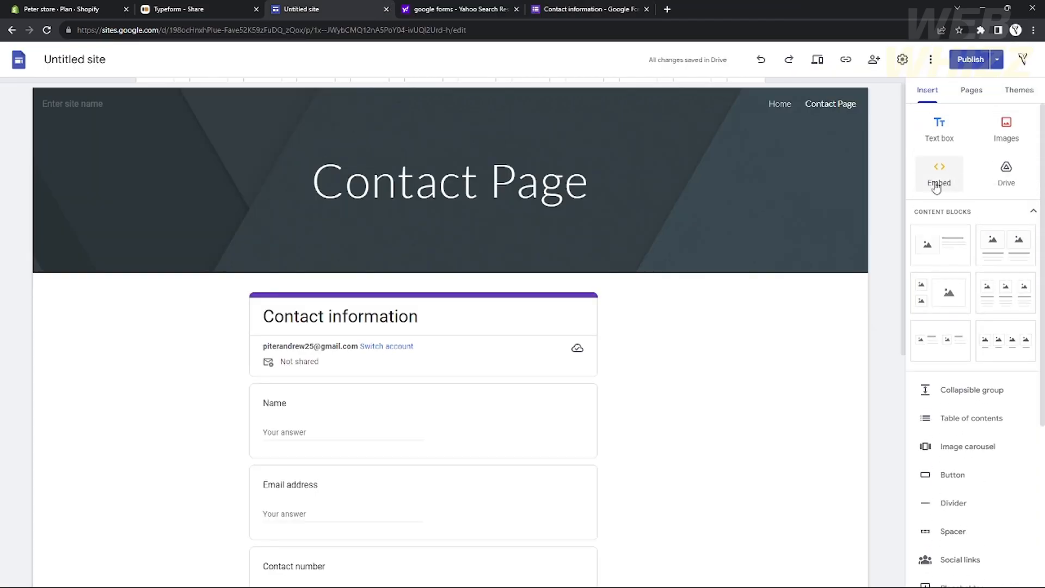
click(939, 171)
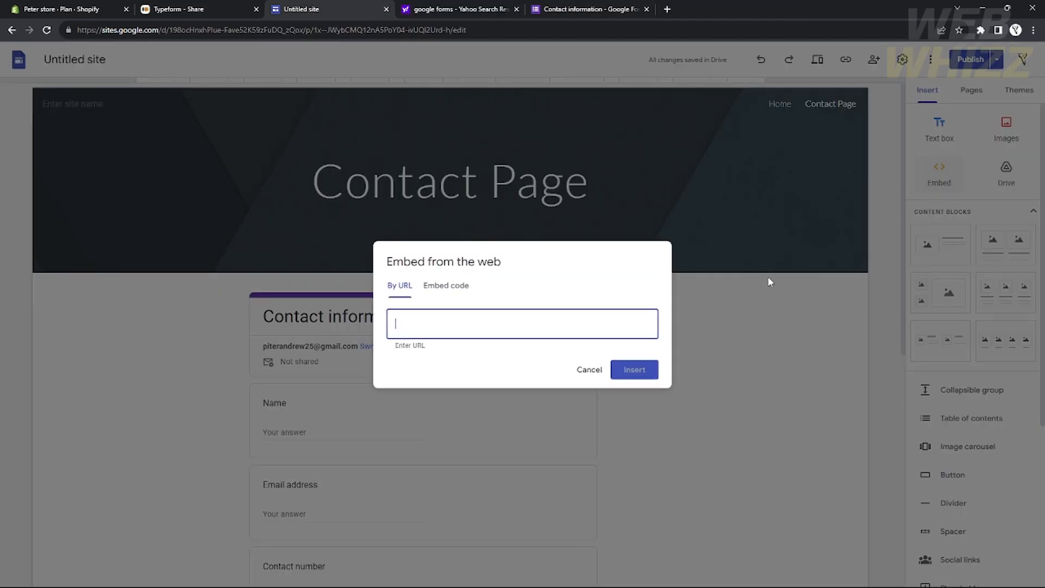
click(447, 284)
click(180, 9)
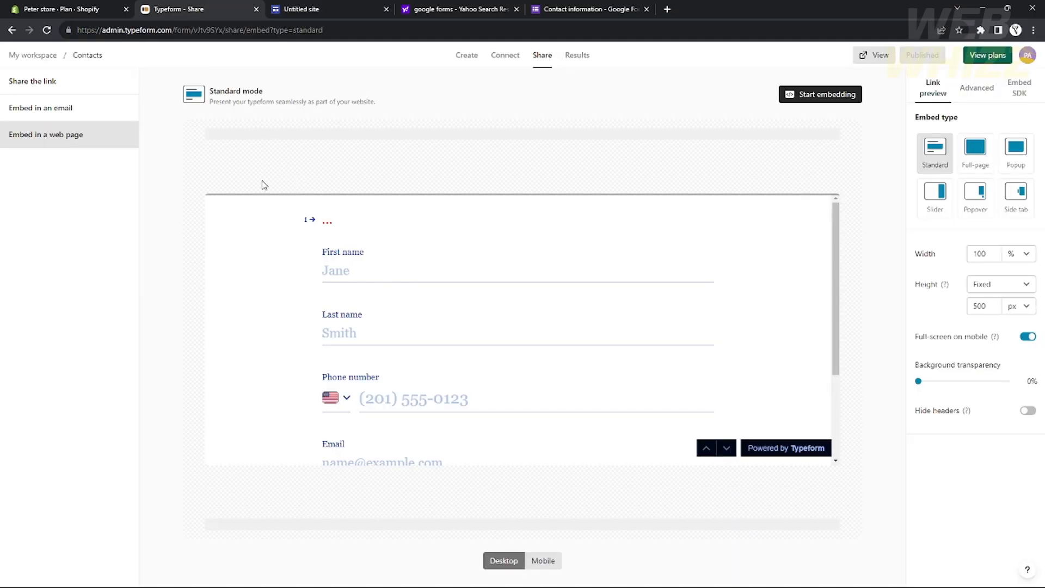
click(811, 97)
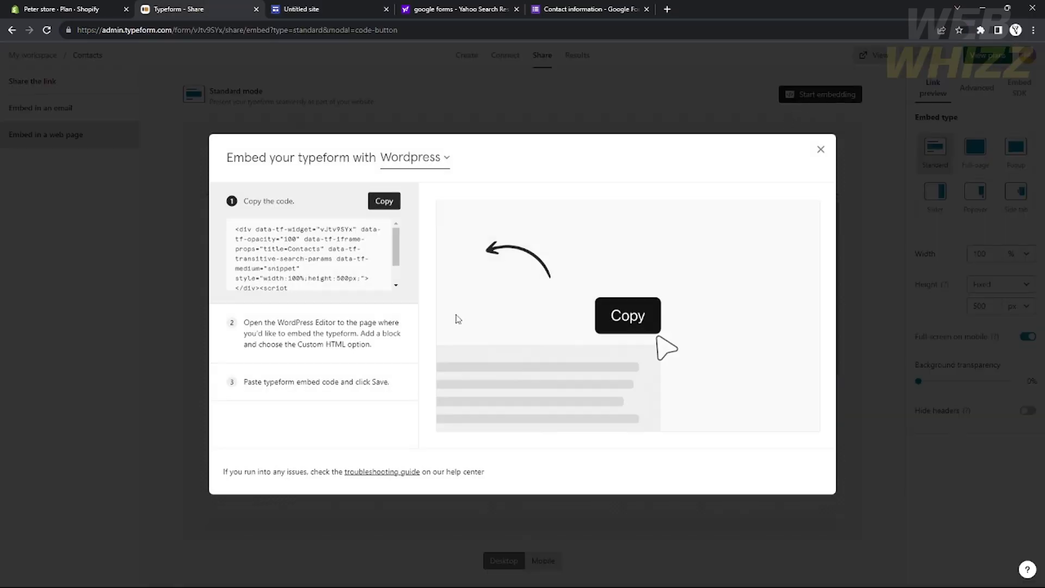
click(385, 202)
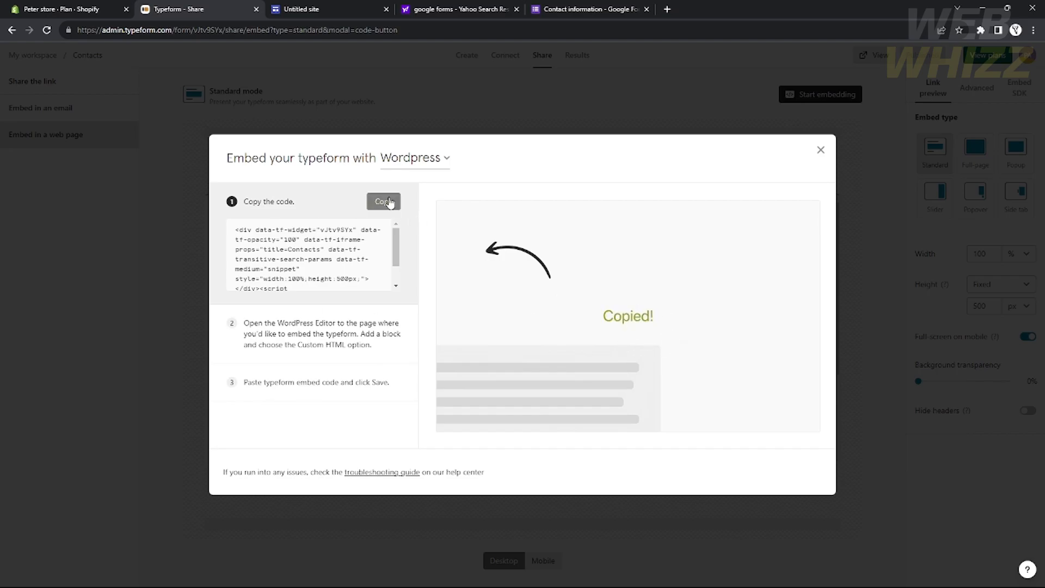
Step: Return to the Google Sites tab and insert the copied Typeform code as an embed on the Contact Page
click(468, 9)
click(332, 9)
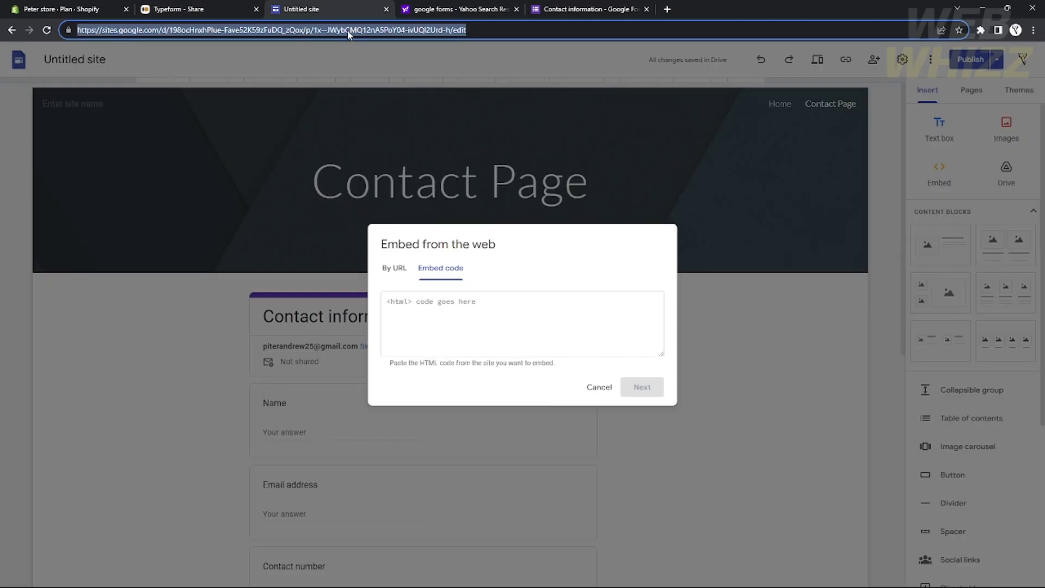
click(453, 318)
key(ctrl+v)
click(642, 387)
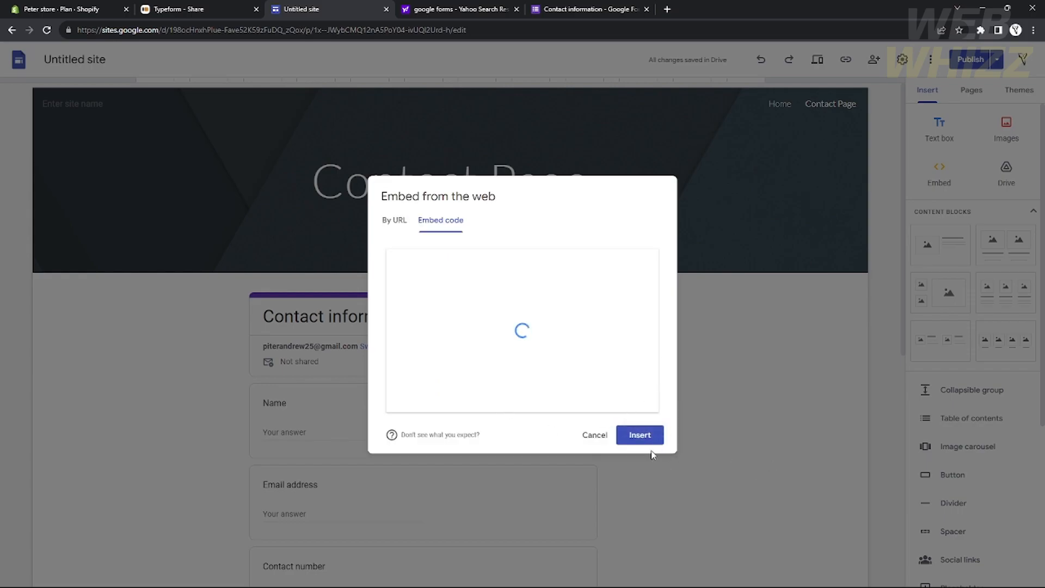
click(639, 434)
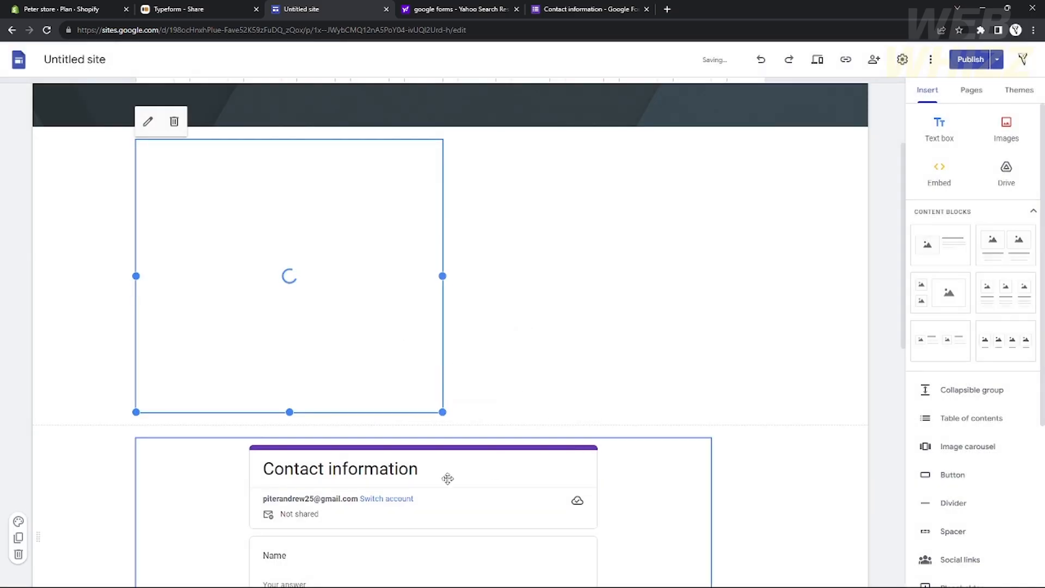
Step: Delete the Contact information Google Form from the page and enlarge the Typeform embed's frame in width and height
click(173, 420)
click(323, 389)
drag(450, 463, 767, 511)
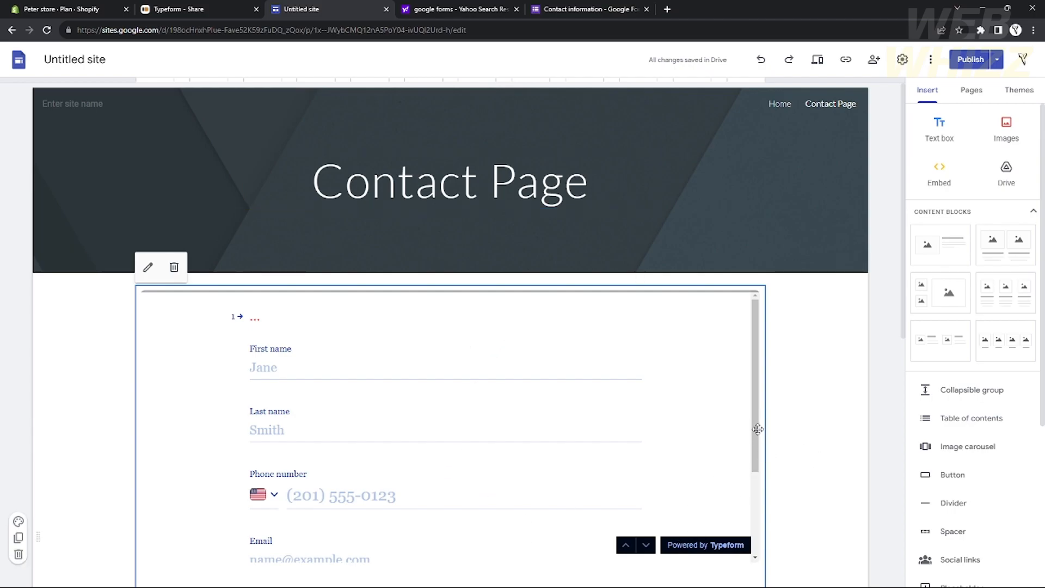
Step: Review the Contact Page changes against the published version and publish the site again
click(965, 59)
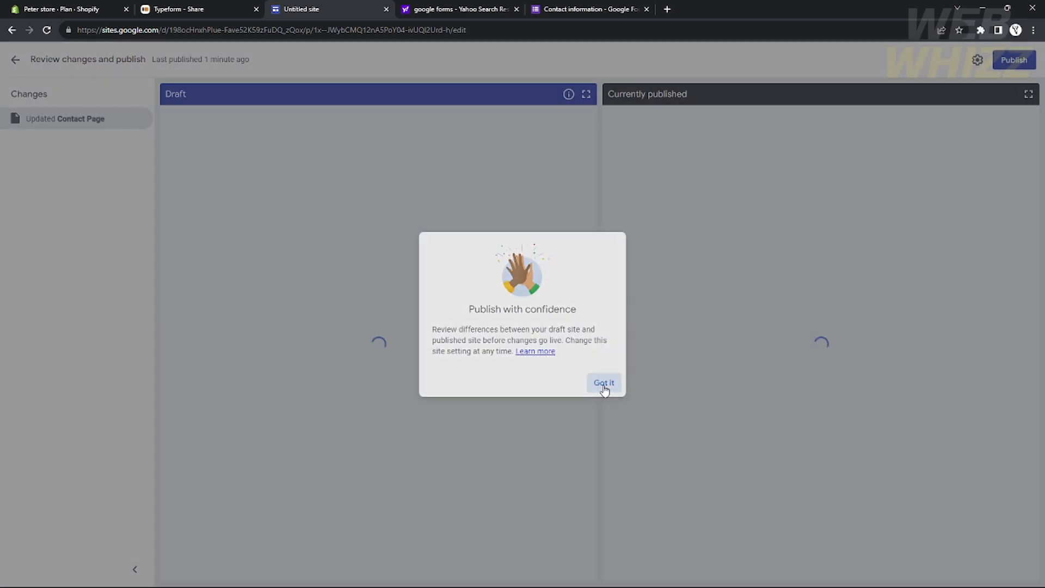
click(603, 383)
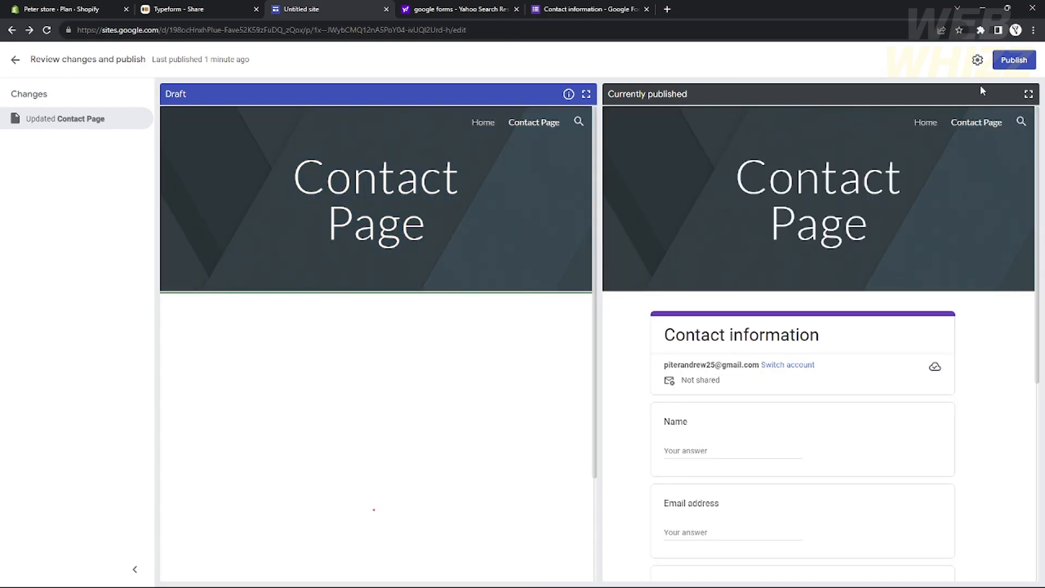
click(1014, 60)
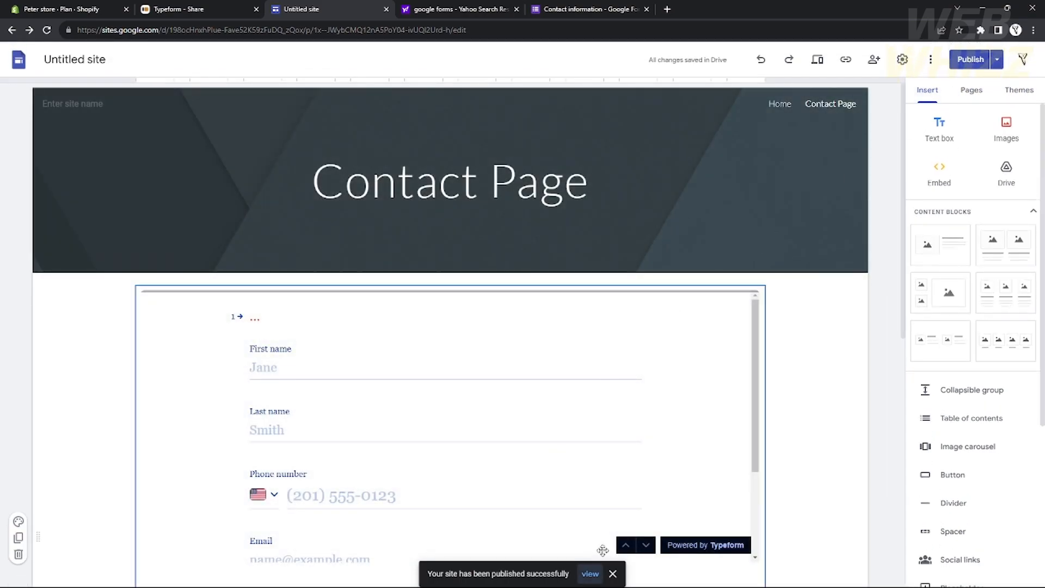
Step: View the published Contact Page, close the google forms Yahoo search tab and examine the embedded Typeform
click(590, 574)
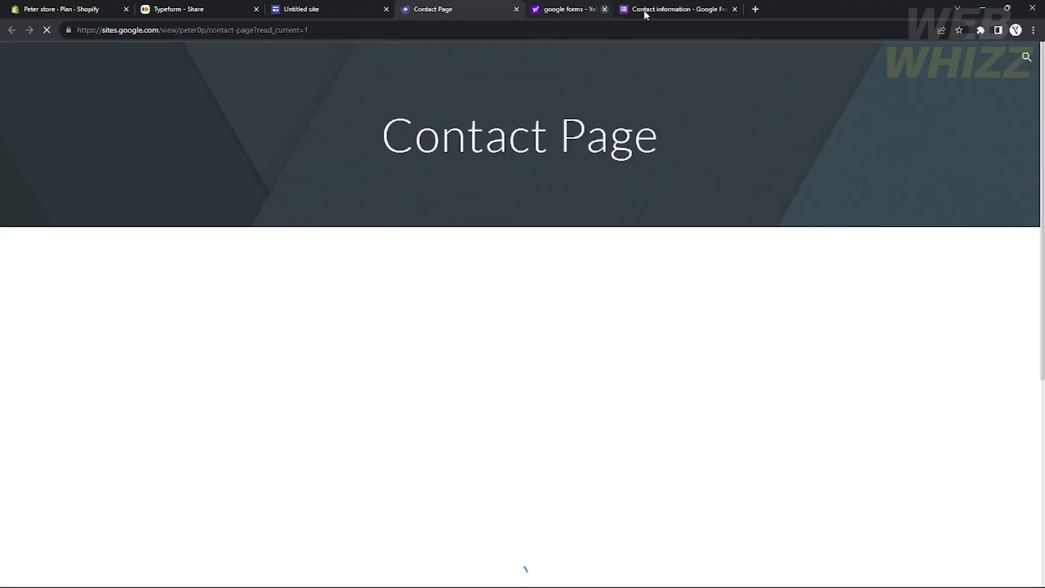
click(647, 9)
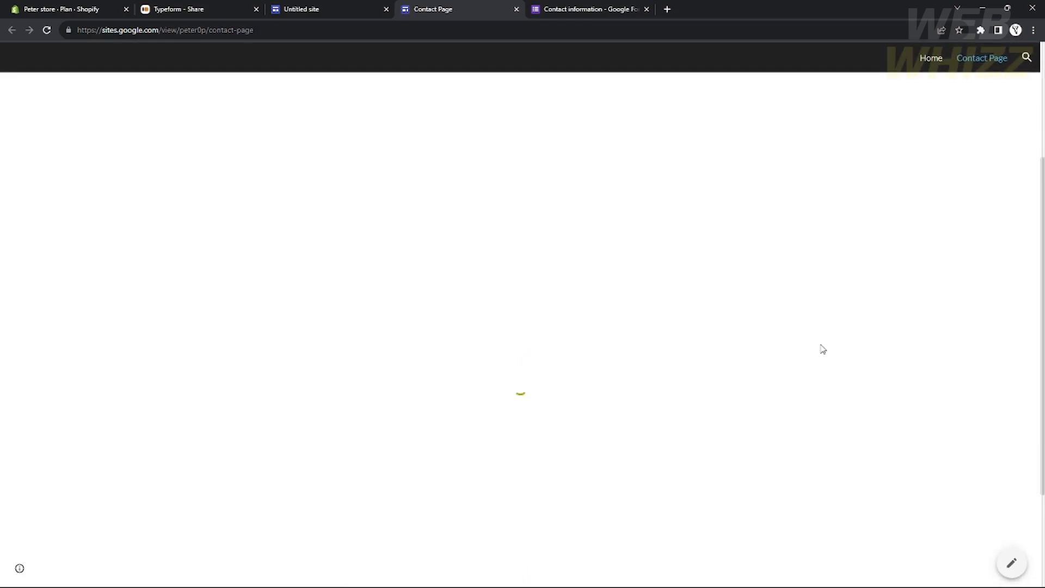
scroll(815, 366, down, 5)
scroll(812, 362, up, 1)
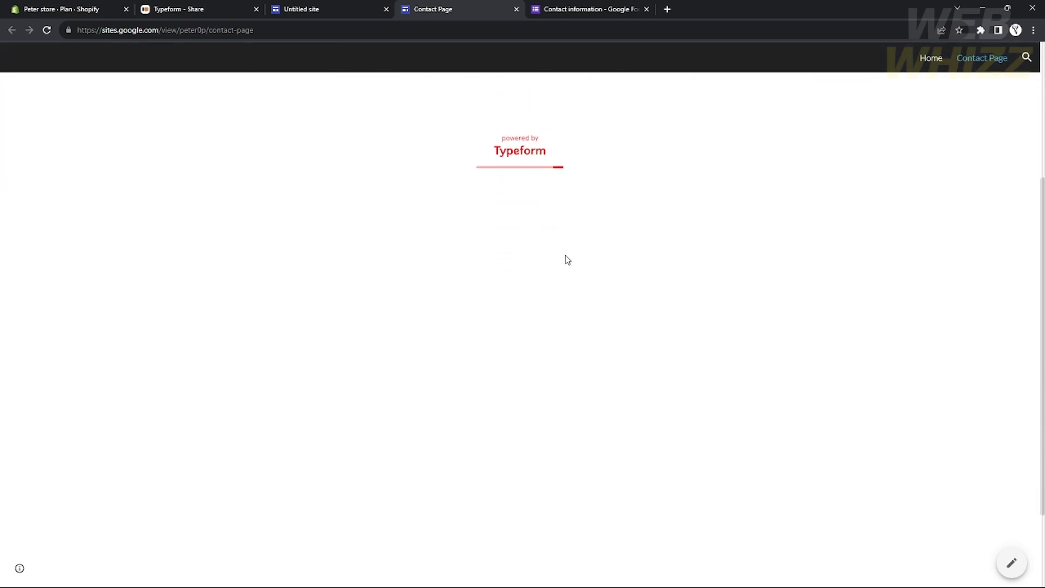
scroll(825, 224, up, 3)
scroll(892, 361, up, 1)
scroll(541, 352, down, 5)
scroll(532, 338, up, 3)
Step: Test the embedded Typeform by entering "asdas" as first name and "asd" as last name
click(420, 215)
text(asdas)
click(409, 274)
text(asd)
scroll(469, 381, up, 2)
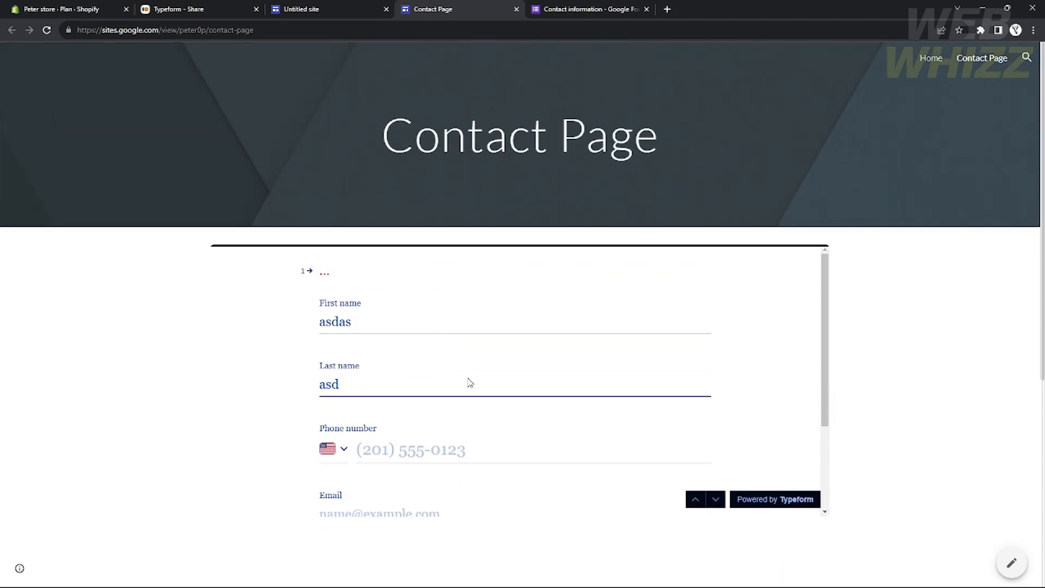
click(487, 443)
click(986, 312)
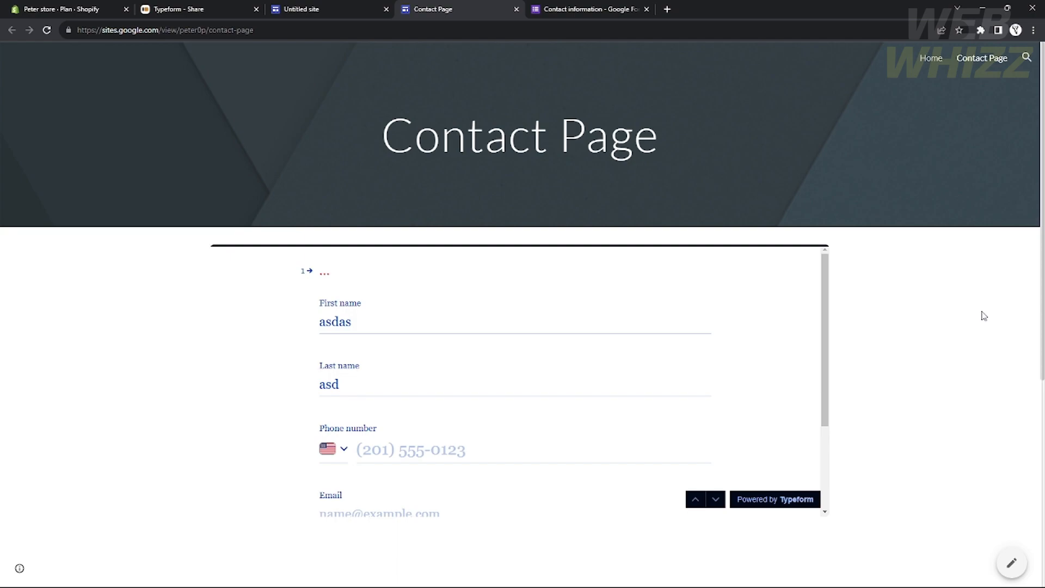